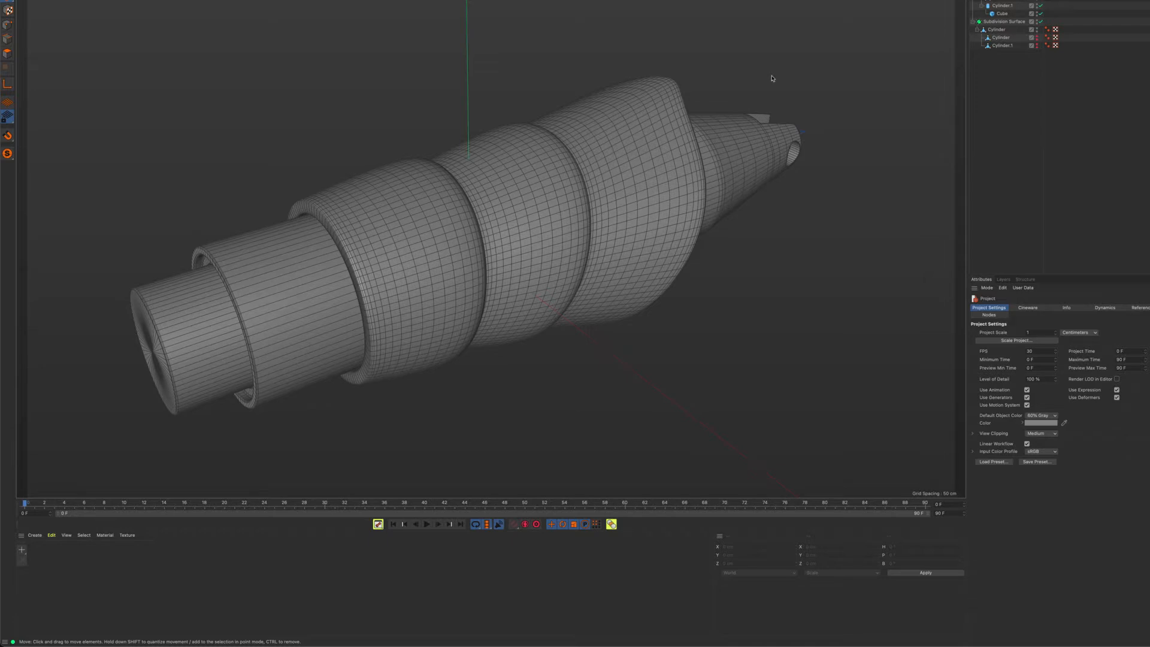
Examine the finished wrapped-sleeve model from several sides and isolate its outer sleeve
alt+drag(563, 154, 721, 183)
alt+drag(811, 207, 865, 231)
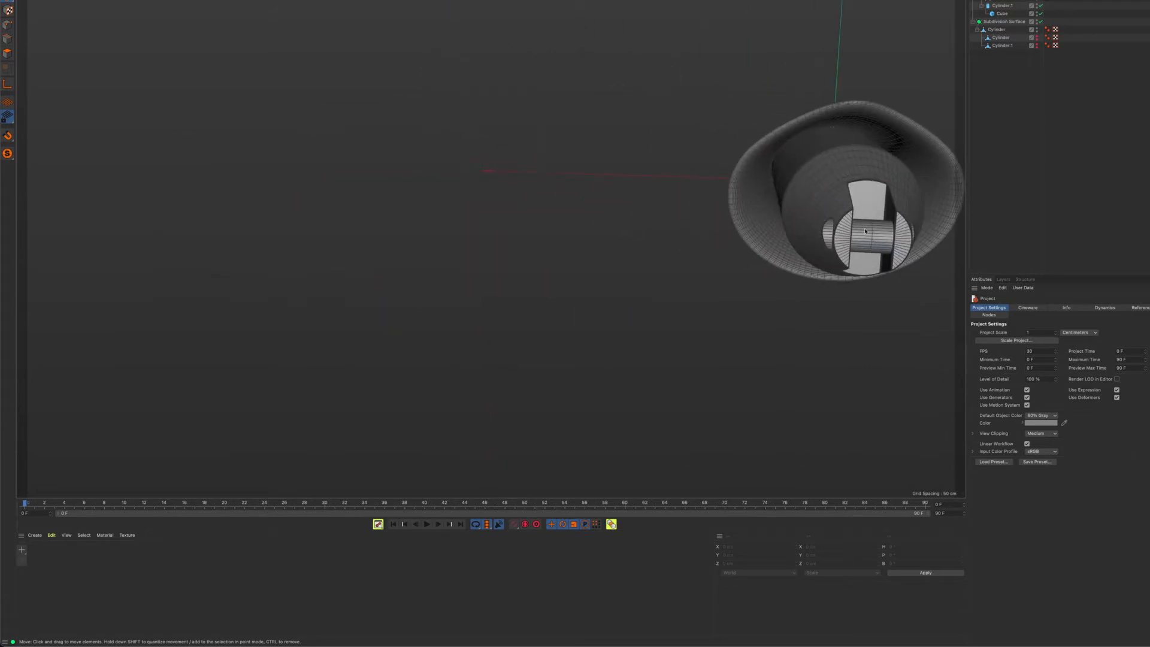
mouse_move(829, 193)
alt+mouse_down()
mouse_move(919, 238)
mouse_move(925, 228)
alt+mouse_up()
alt+middle_drag(739, 229, 750, 257)
alt+drag(674, 232, 721, 208)
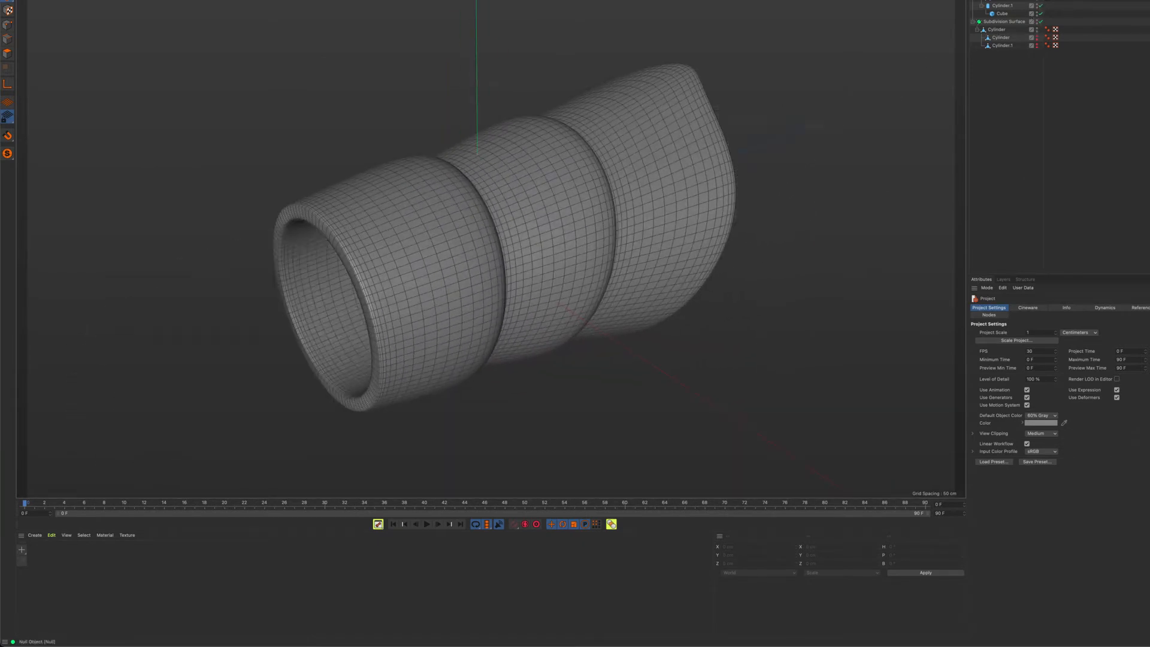
alt+drag(593, 250, 642, 279)
alt+middle_drag(642, 279, 592, 237)
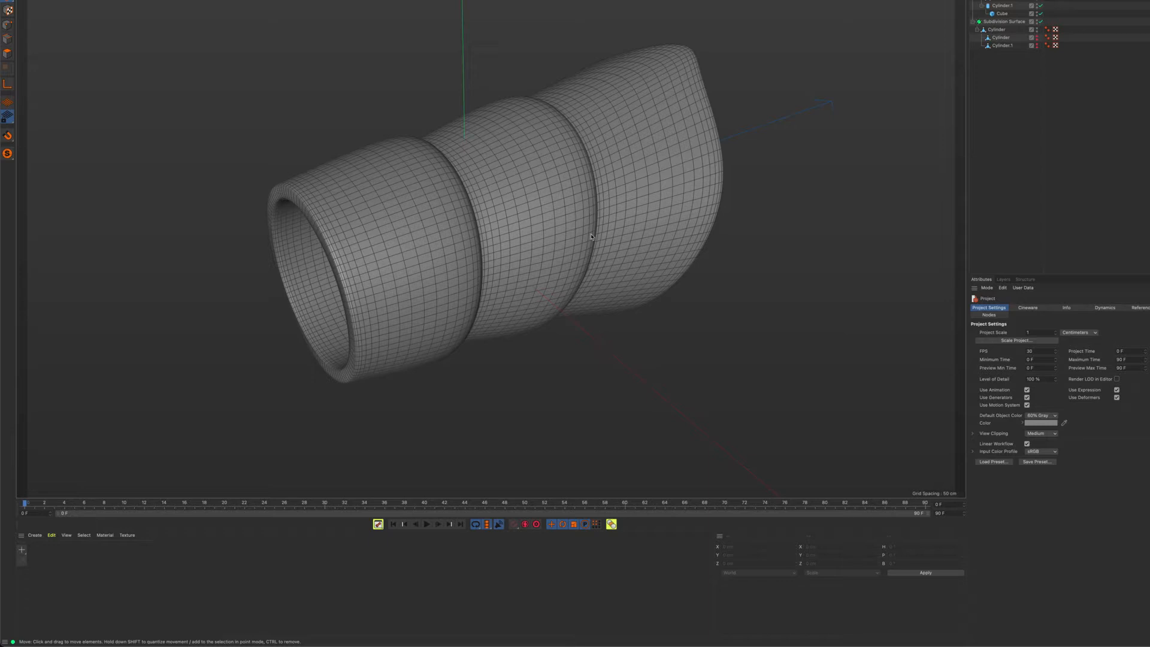
Start a new project and add a cylinder with its orientation set to +Z
click(64, 0)
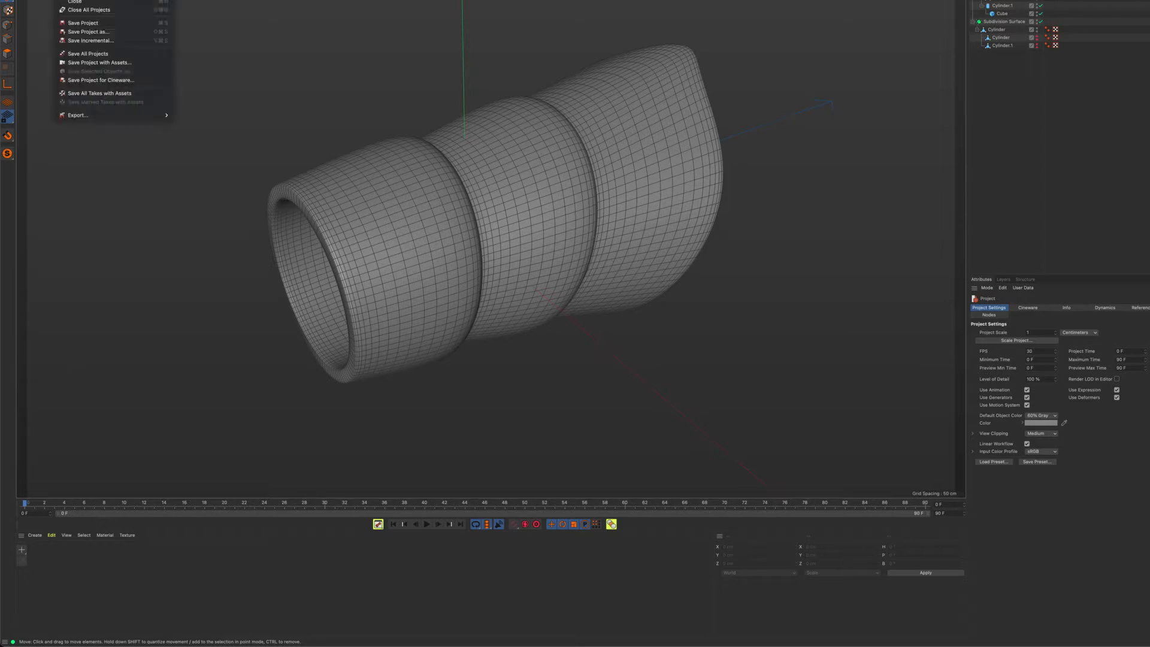
click(84, 0)
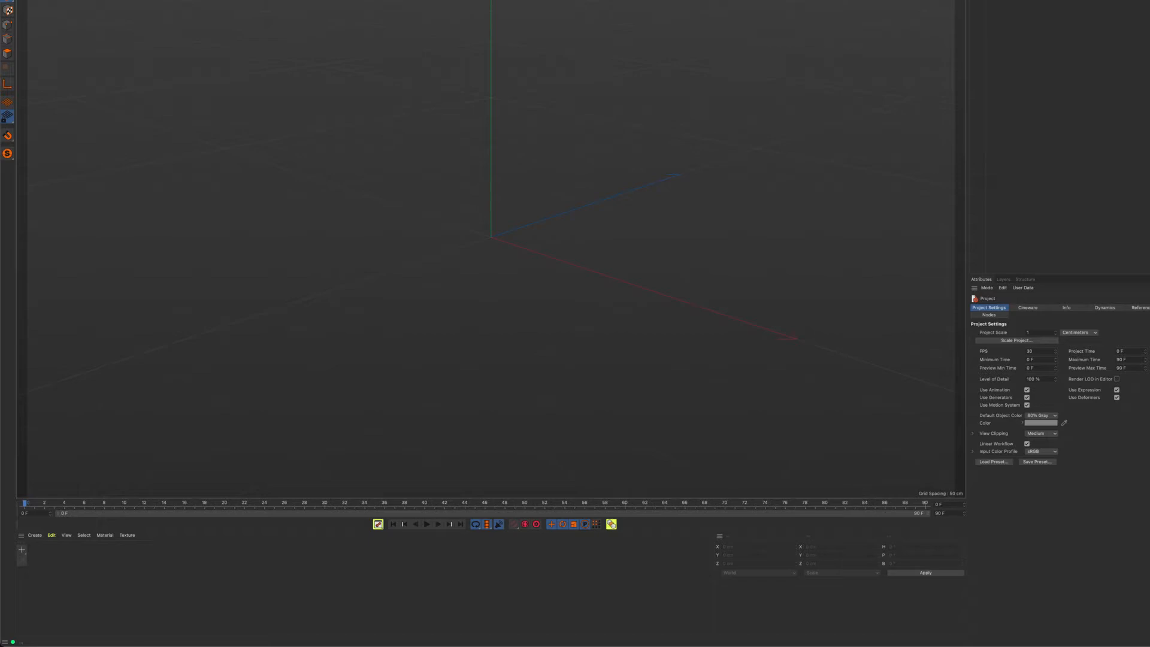
click(610, 0)
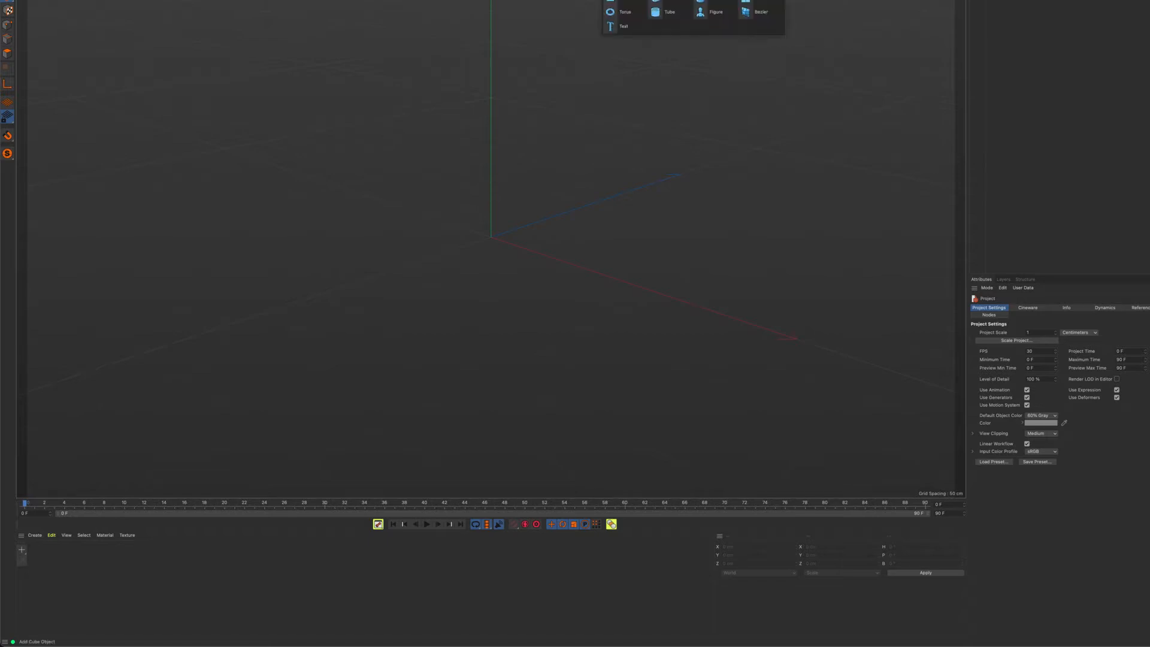
click(700, 0)
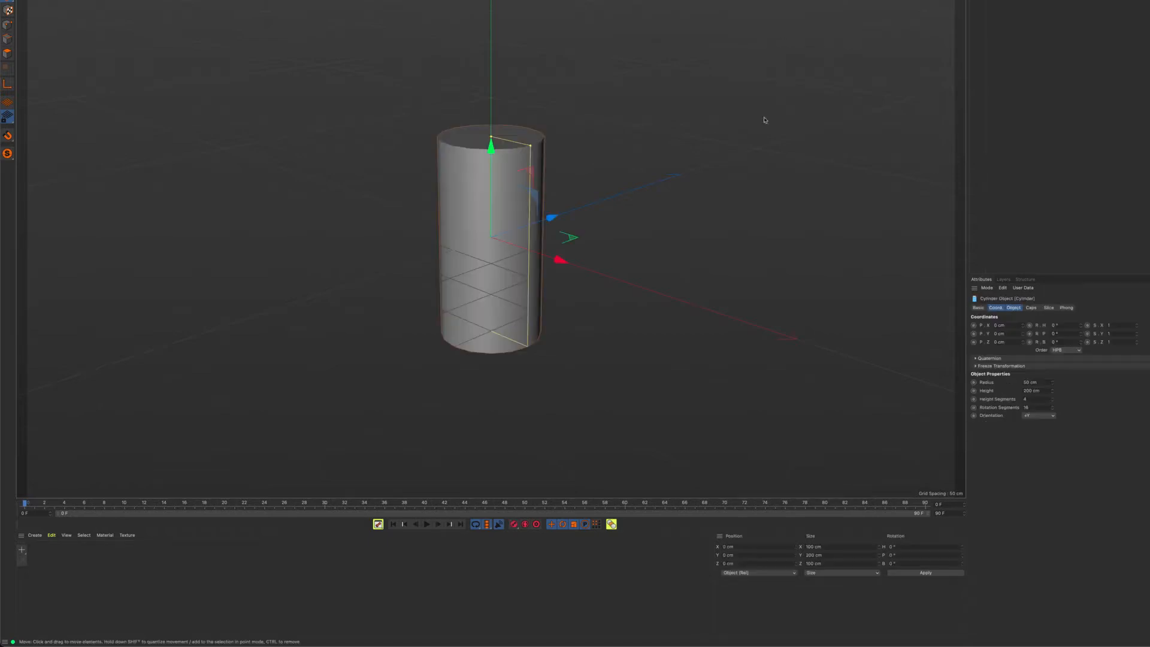
click(1030, 415)
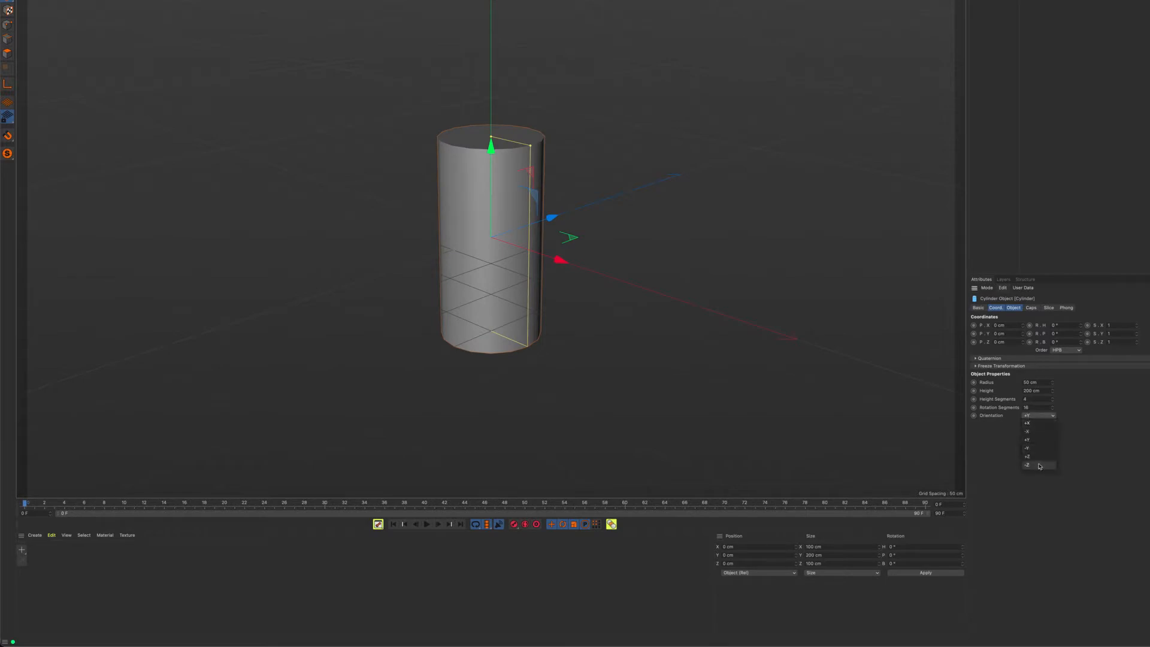
click(1041, 457)
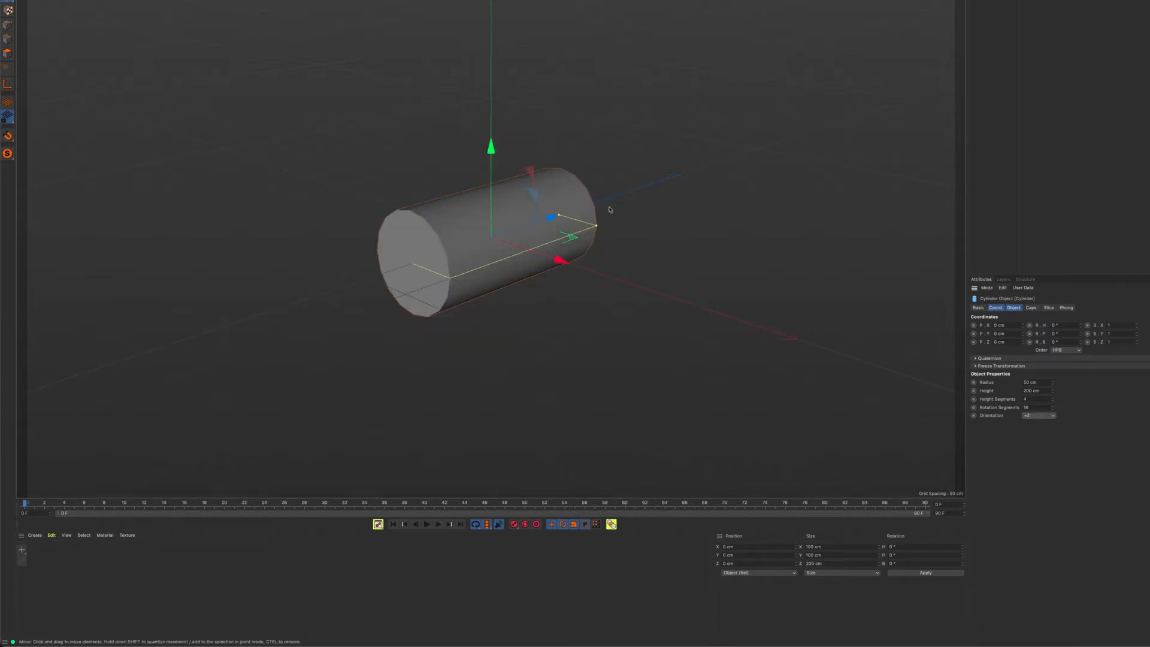
Display the cylinder with Gouraud shading and its segment lines
scroll(522, 264, up, 3)
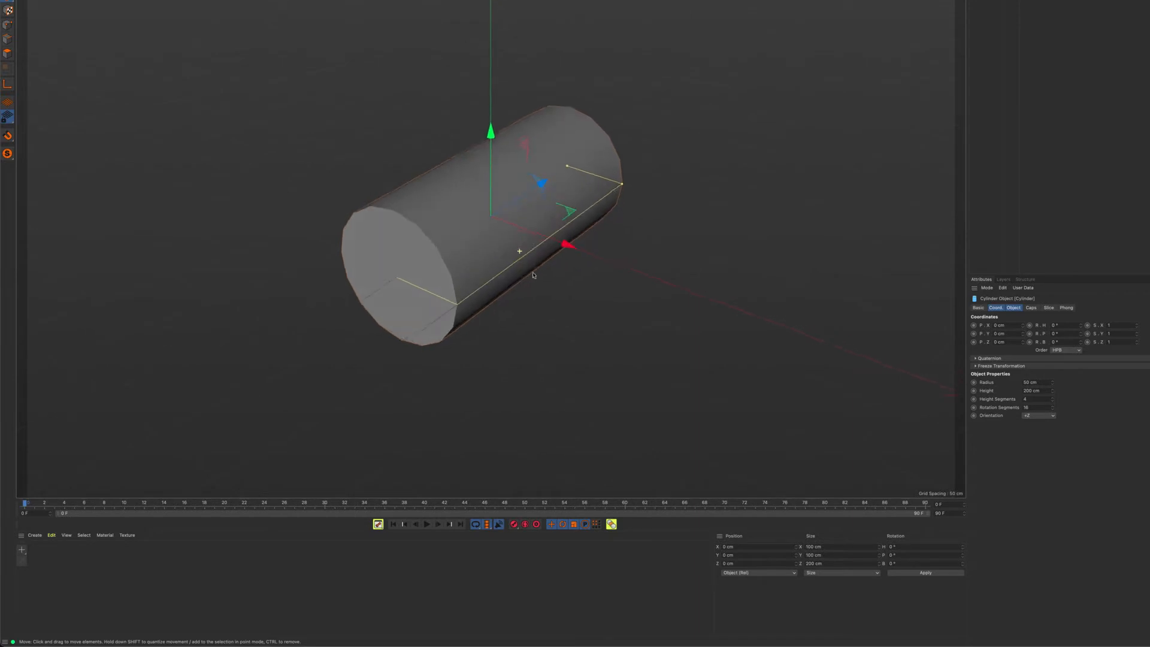
alt+drag(534, 275, 427, 241)
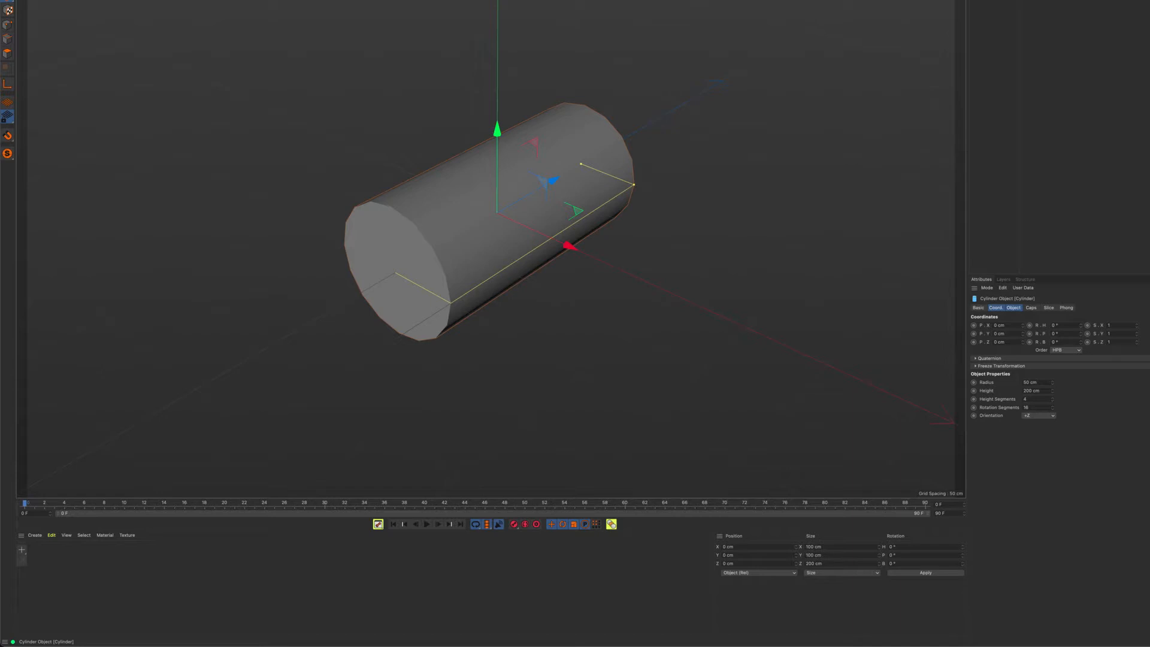
key(n)
key(b)
scroll(551, 132, up, 4)
alt+drag(620, 127, 782, 76)
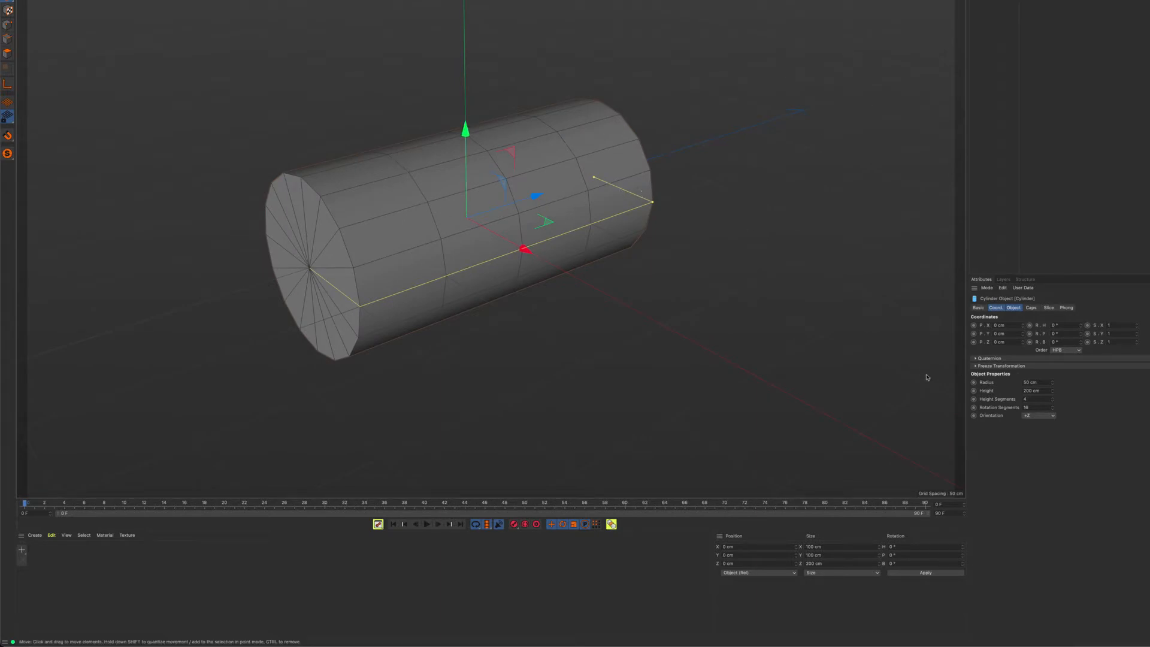
Set the cylinder's height segments to 1 and convert it to an editable polygon object
drag(1038, 400, 990, 394)
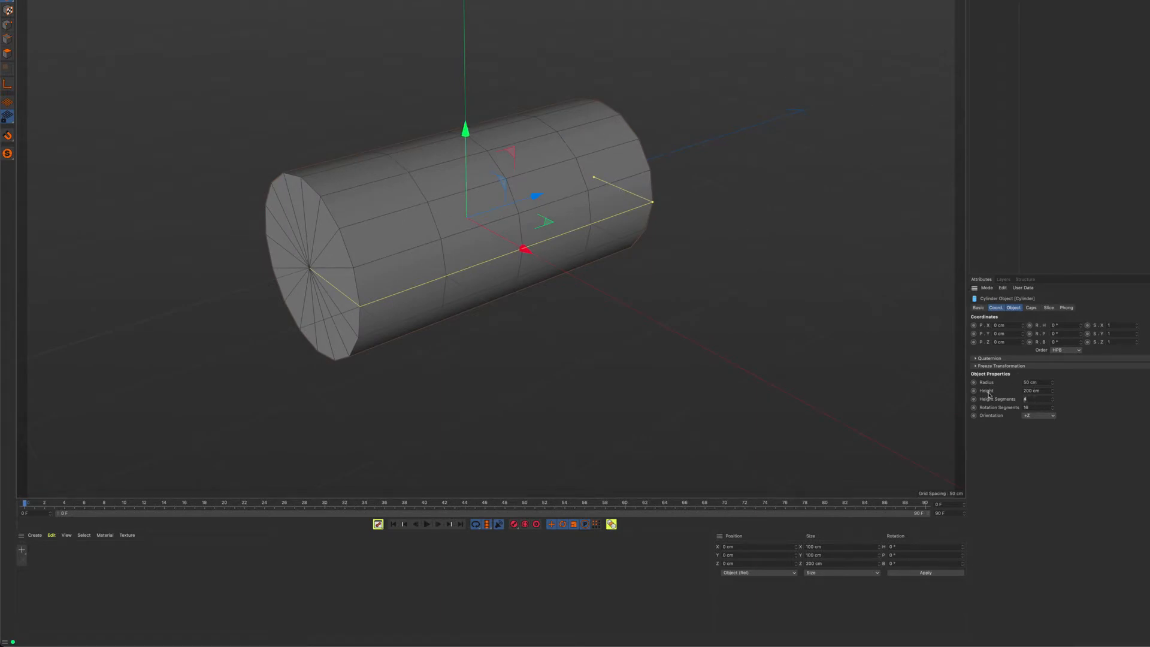
text(1)
key(Tab)
alt+drag(637, 162, 645, 165)
key(c)
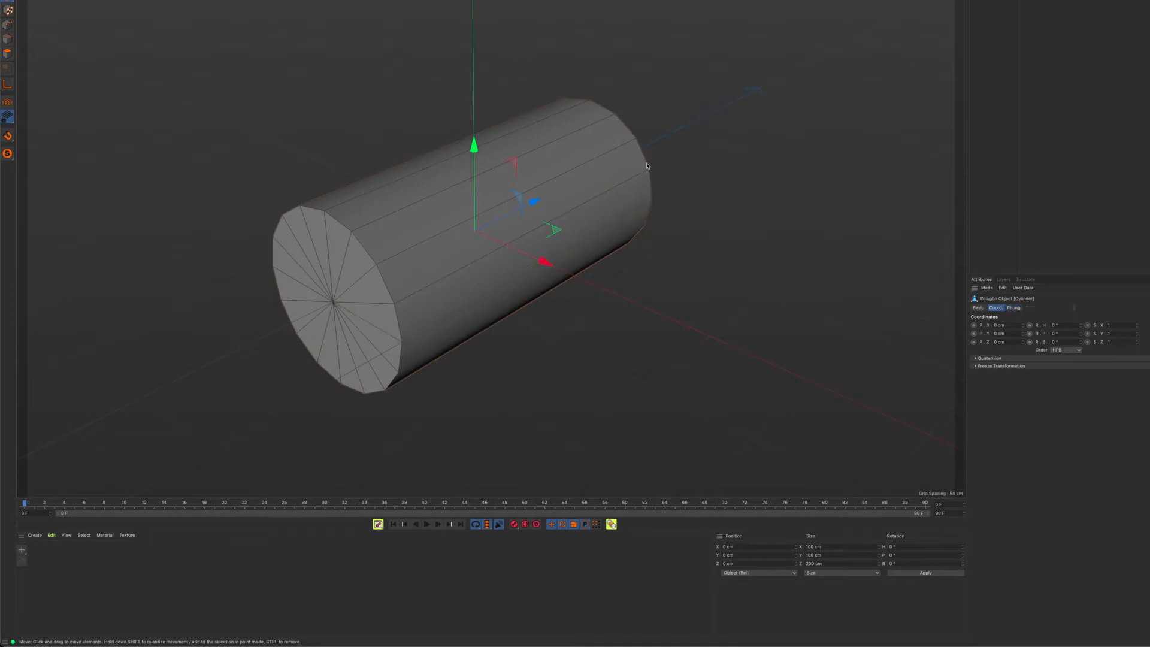
Select all cap polygons on the cylinder's near end in polygon mode and delete them
alt+middle_drag(538, 246, 604, 204)
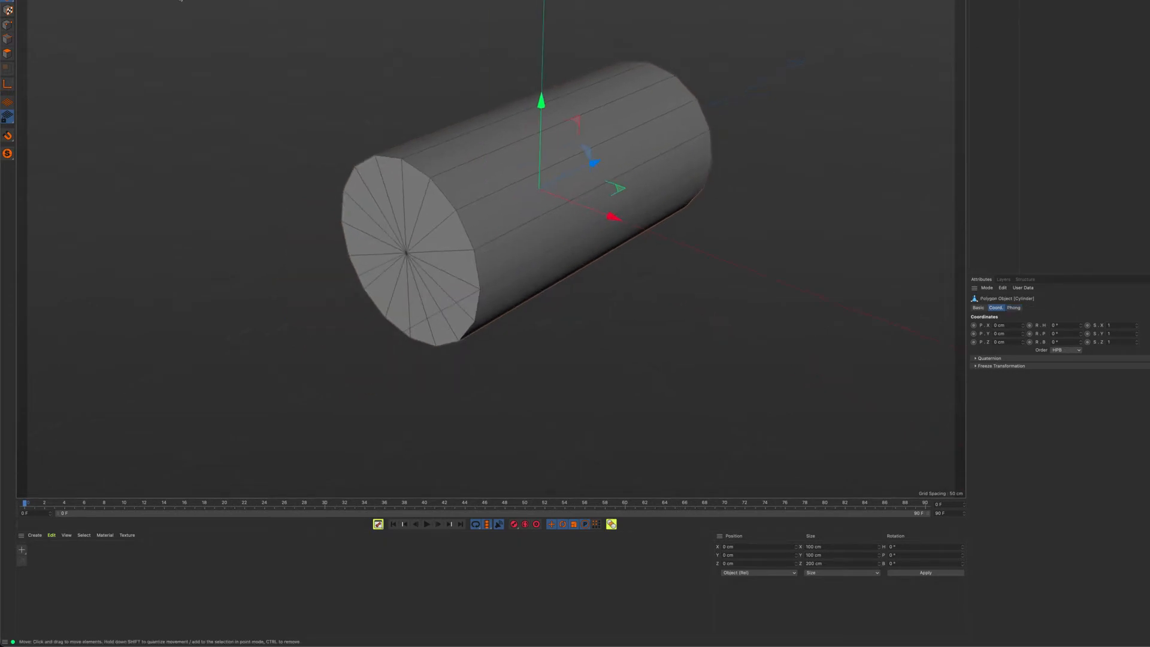
key(9)
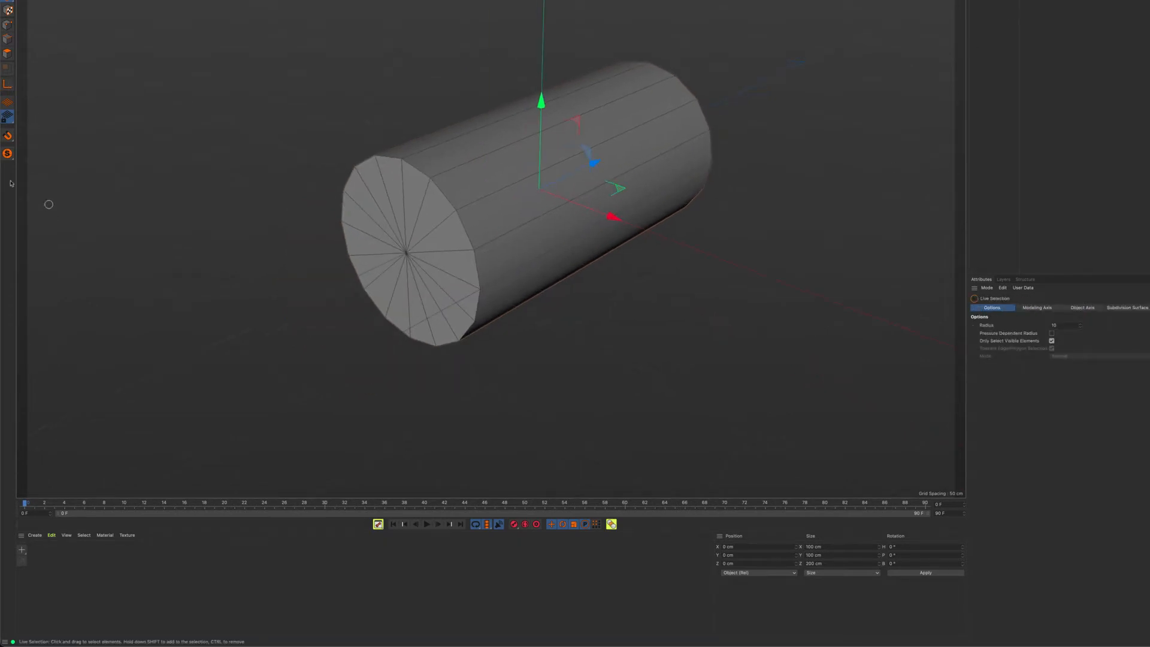
click(7, 53)
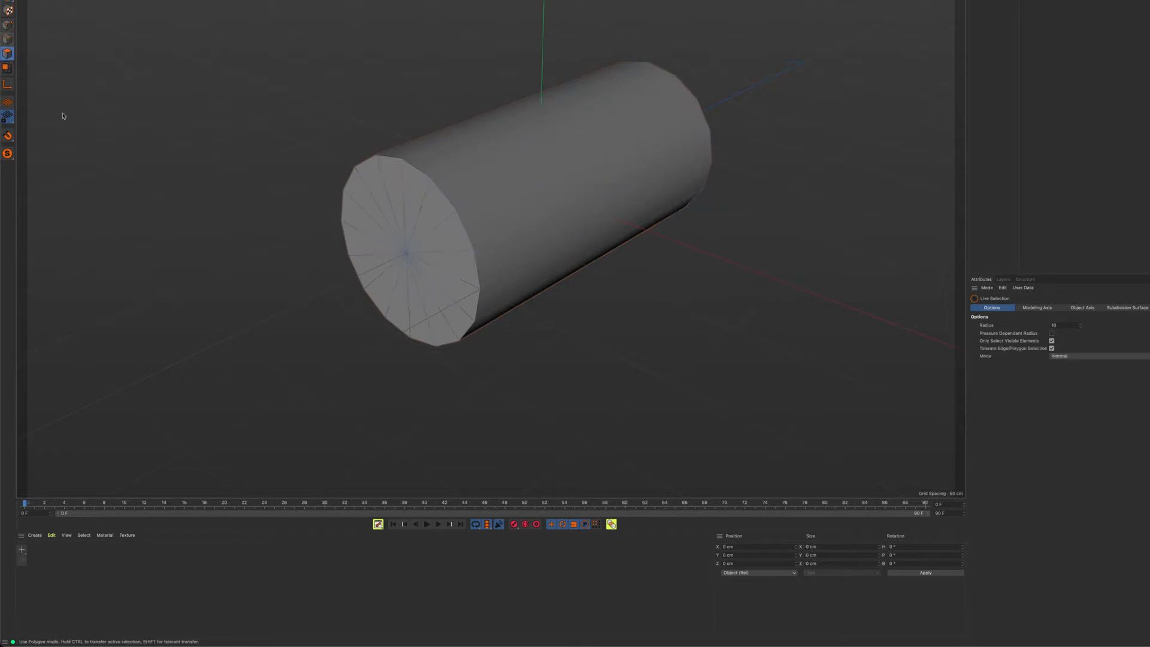
click(459, 284)
double_click(409, 211)
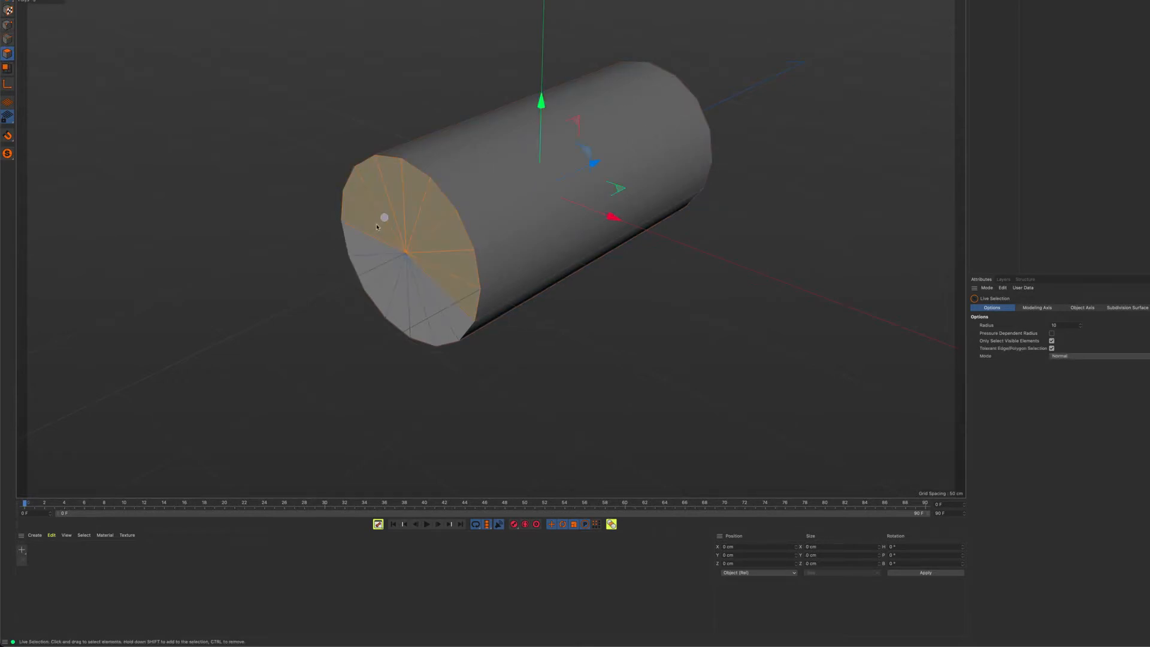
drag(429, 298, 444, 295)
key(Delete)
Delete the cap polygons on the cylinder's +Z end, leaving an open tube
alt+middle_drag(531, 260, 457, 314)
alt+drag(456, 312, 493, 236)
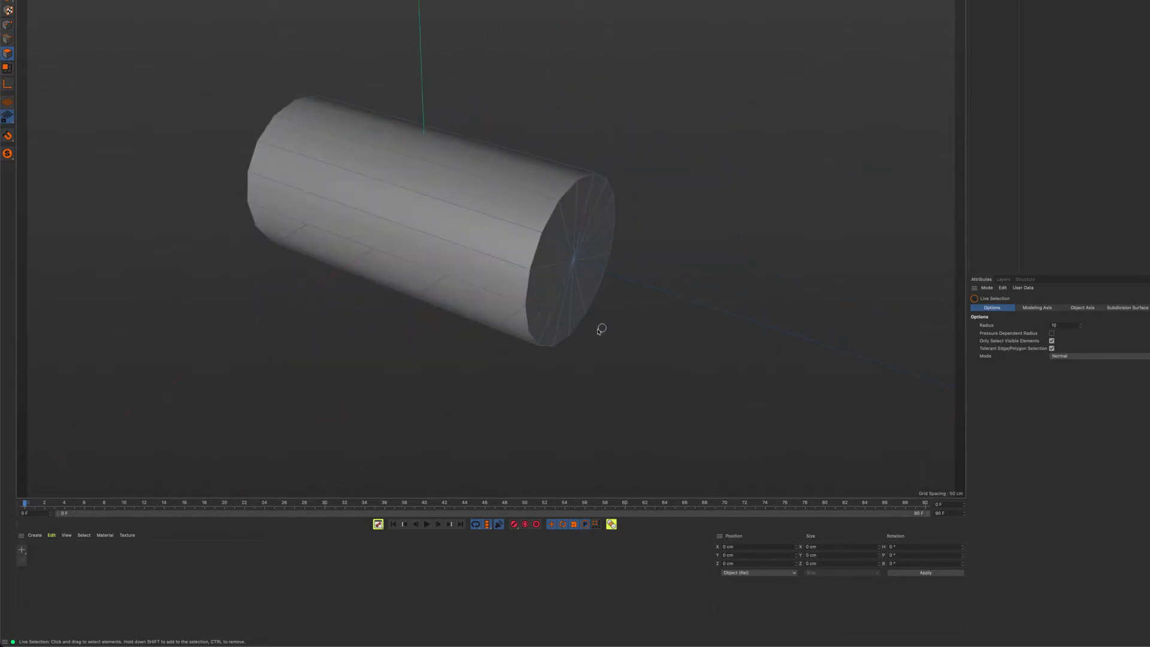
mouse_move(576, 317)
mouse_down()
mouse_move(542, 288)
mouse_move(596, 210)
mouse_move(580, 288)
mouse_up()
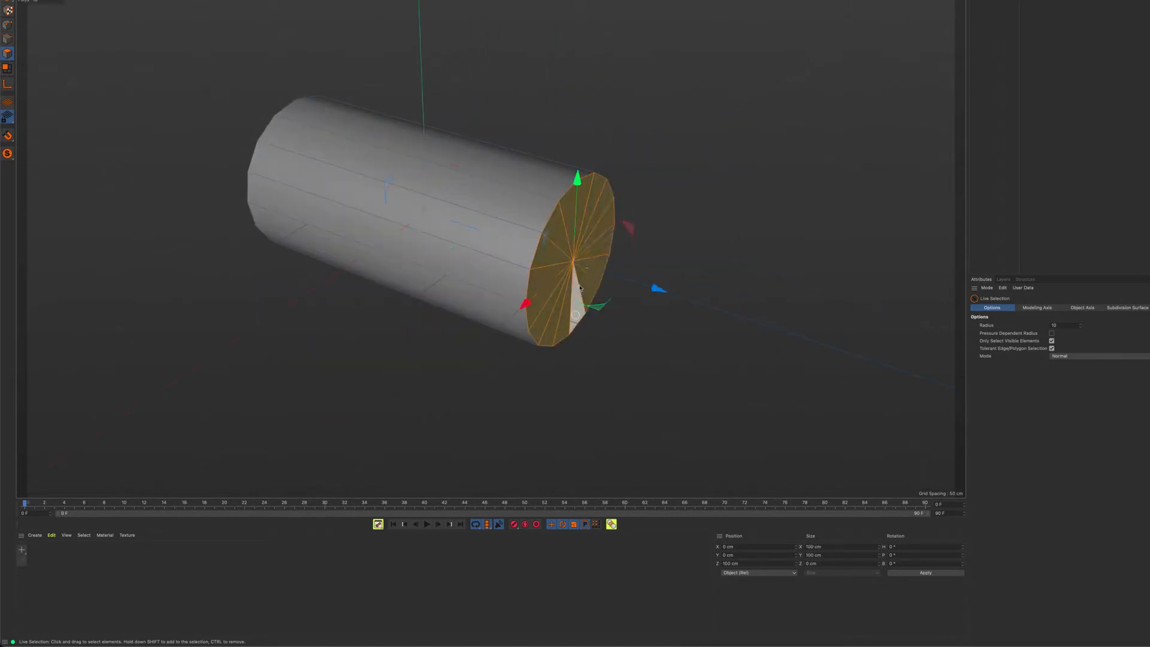
key(Delete)
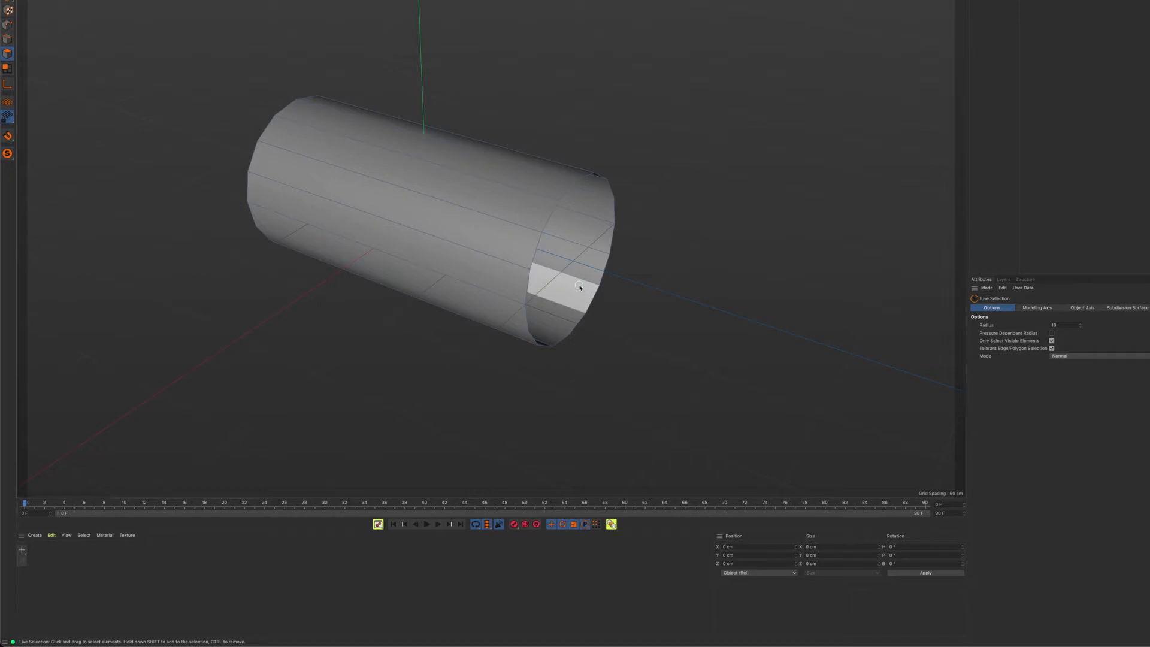
Select the edge loop around the tube's open +Z end in edge mode, with the Scale tool active
alt+drag(426, 257, 527, 324)
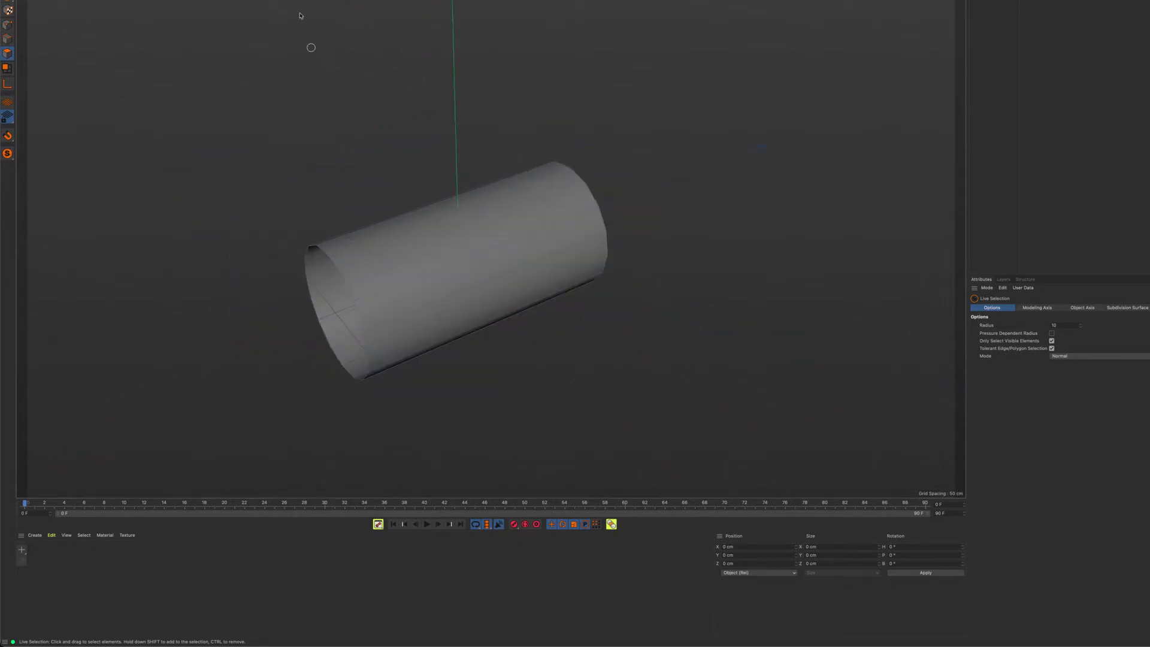
key(t)
scroll(611, 188, up, 5)
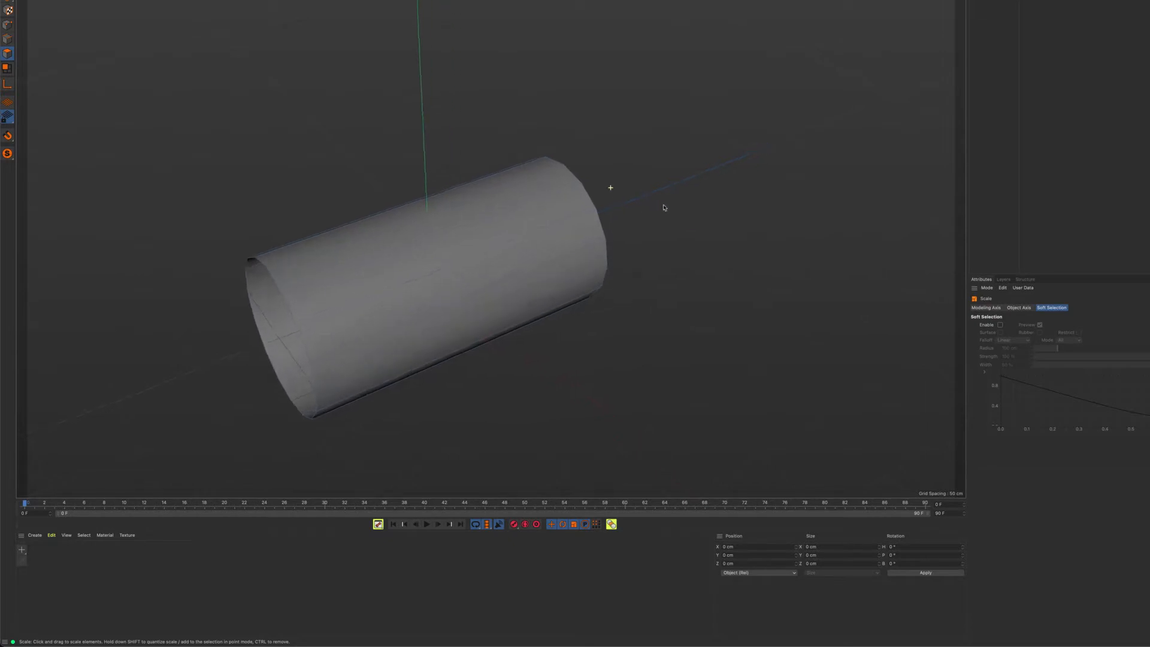
scroll(617, 215, down, 5)
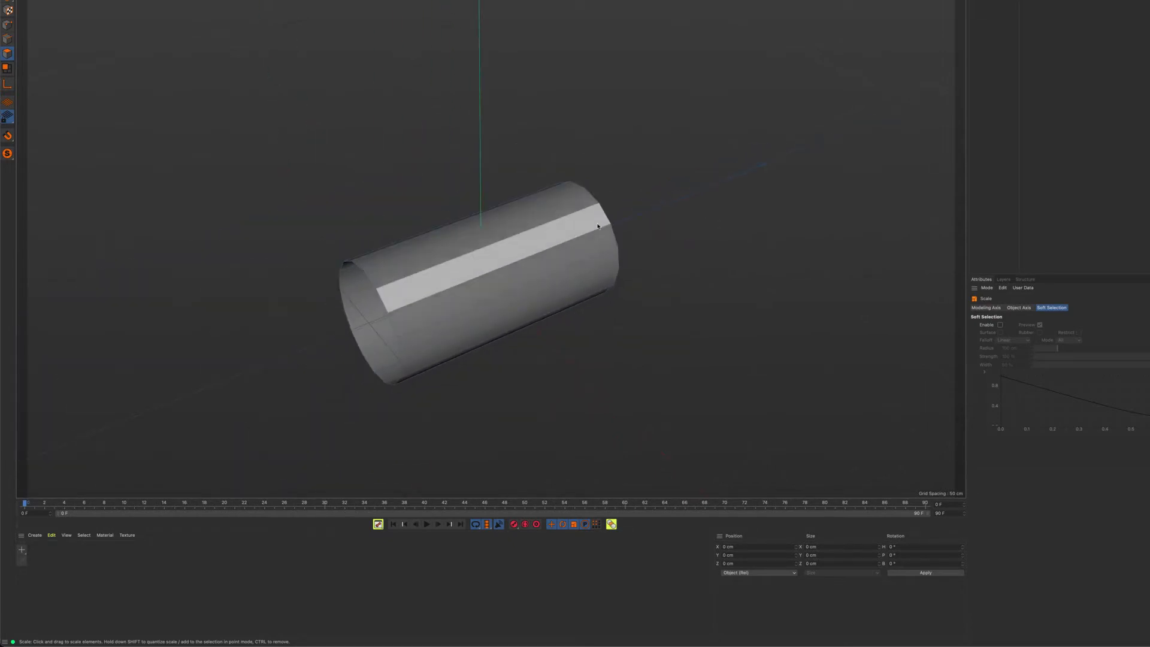
click(7, 39)
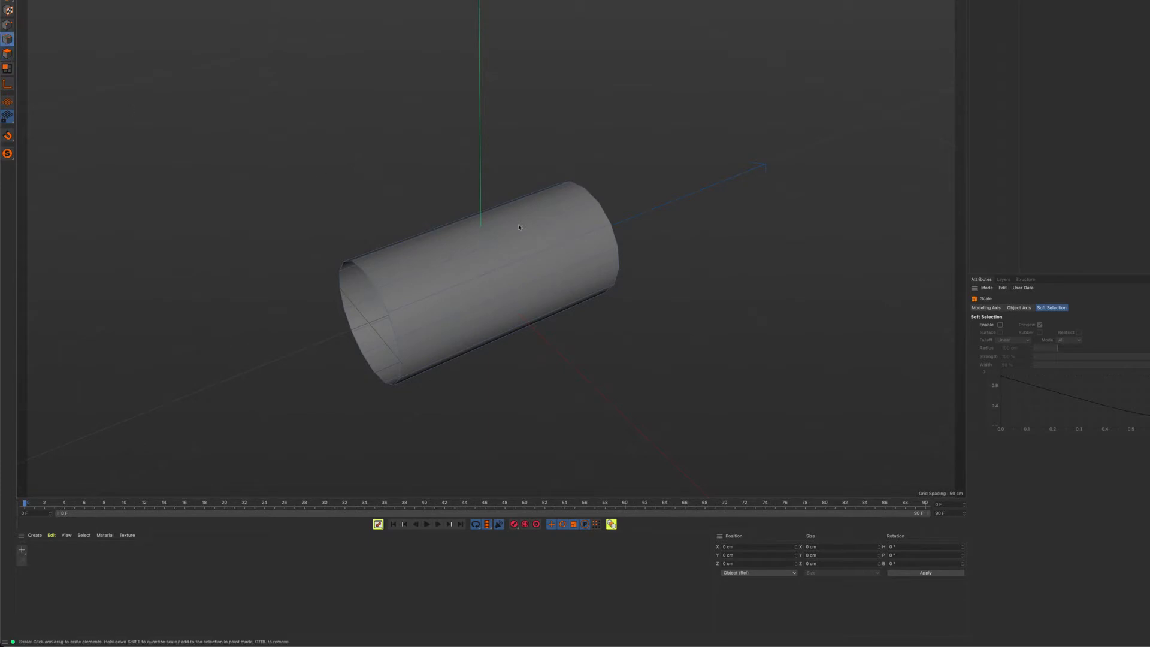
double_click(606, 217)
alt+drag(605, 218, 591, 224)
alt+middle_drag(589, 224, 467, 103)
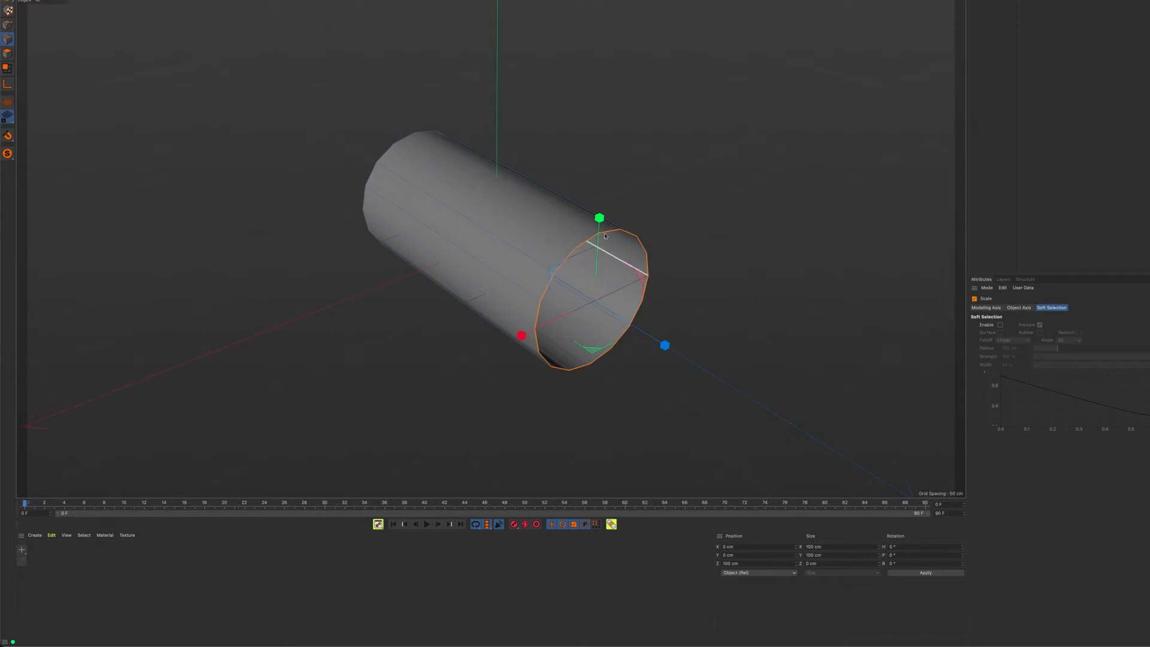
click(532, 262)
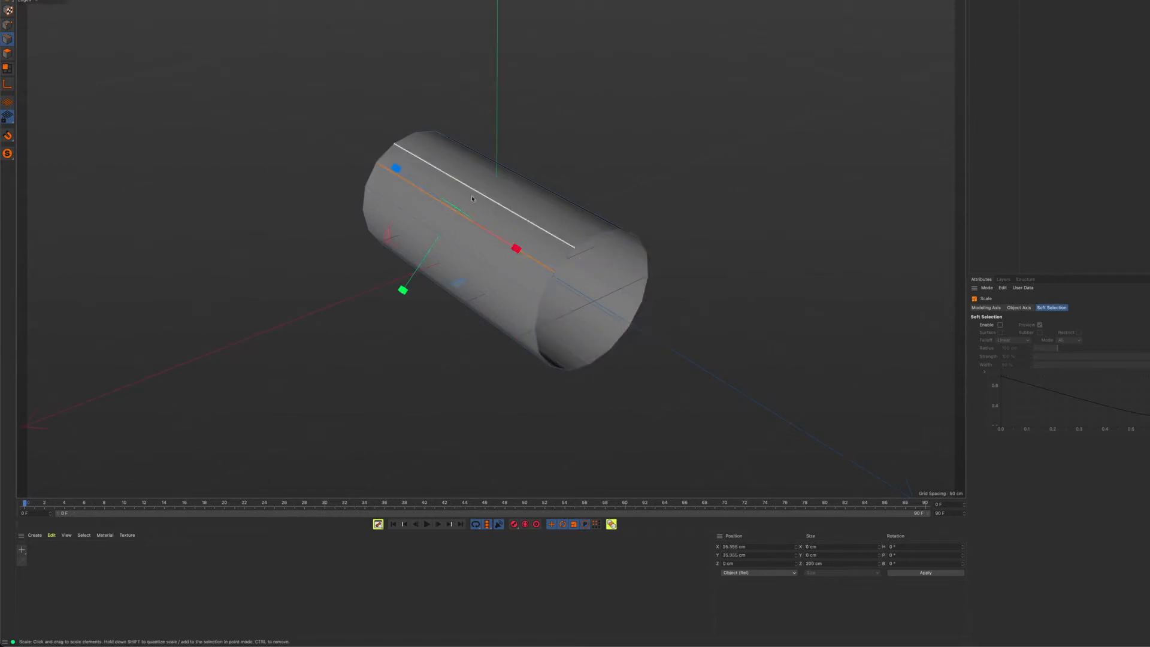
alt+drag(529, 260, 535, 263)
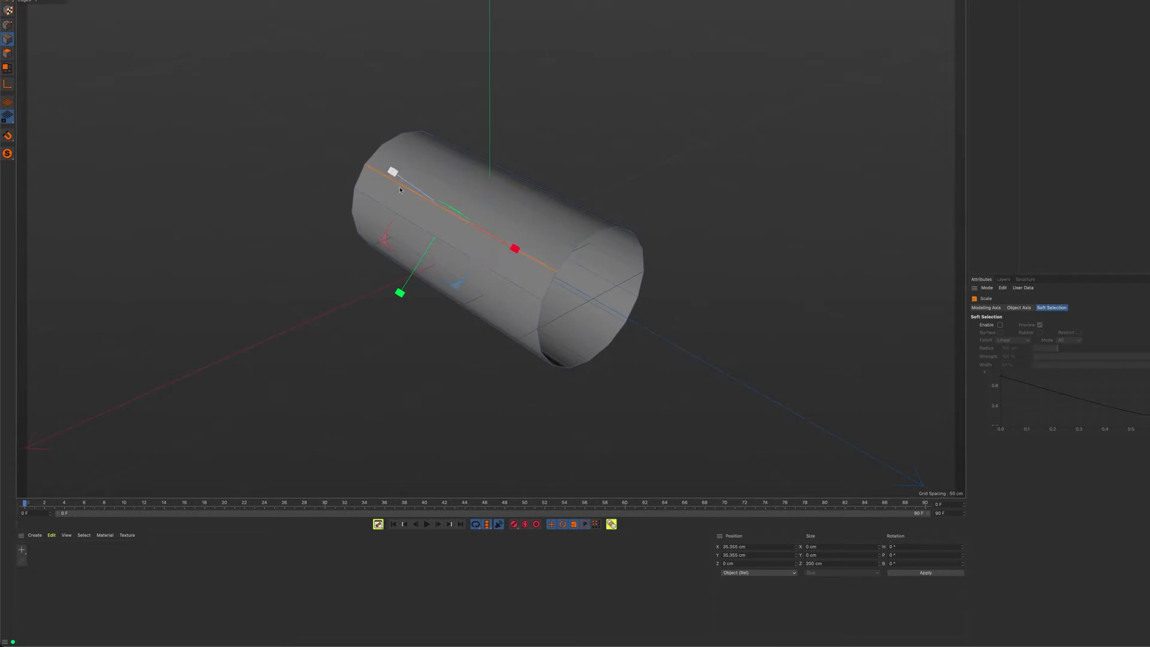
double_click(561, 271)
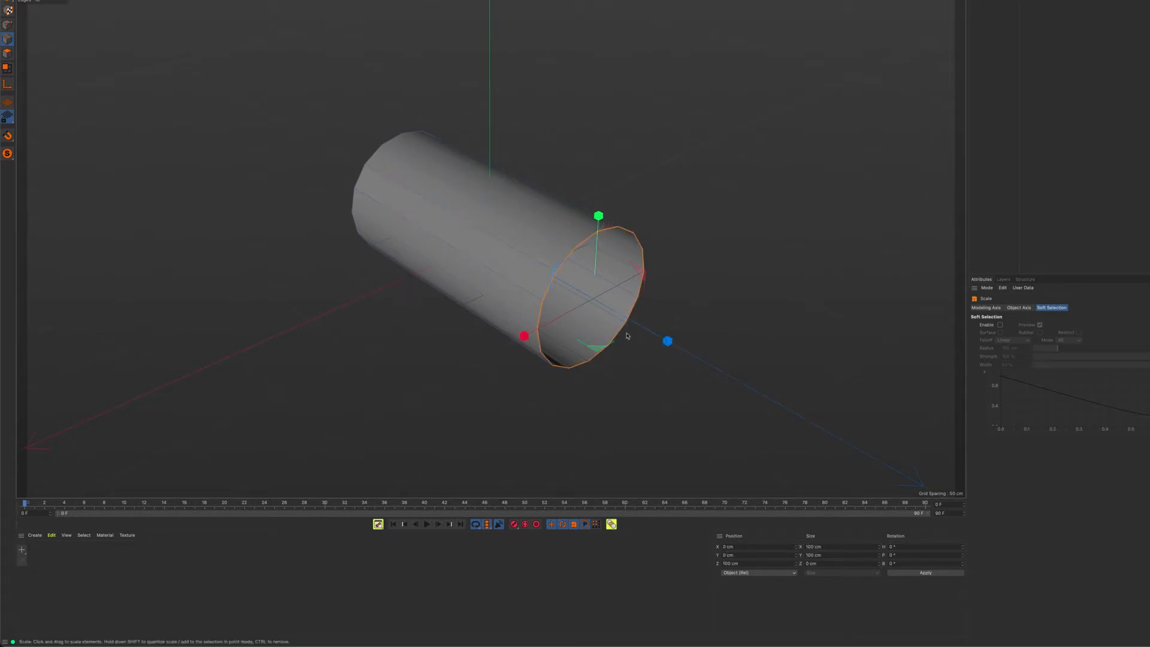
alt+drag(595, 232, 642, 204)
alt+middle_drag(641, 204, 604, 208)
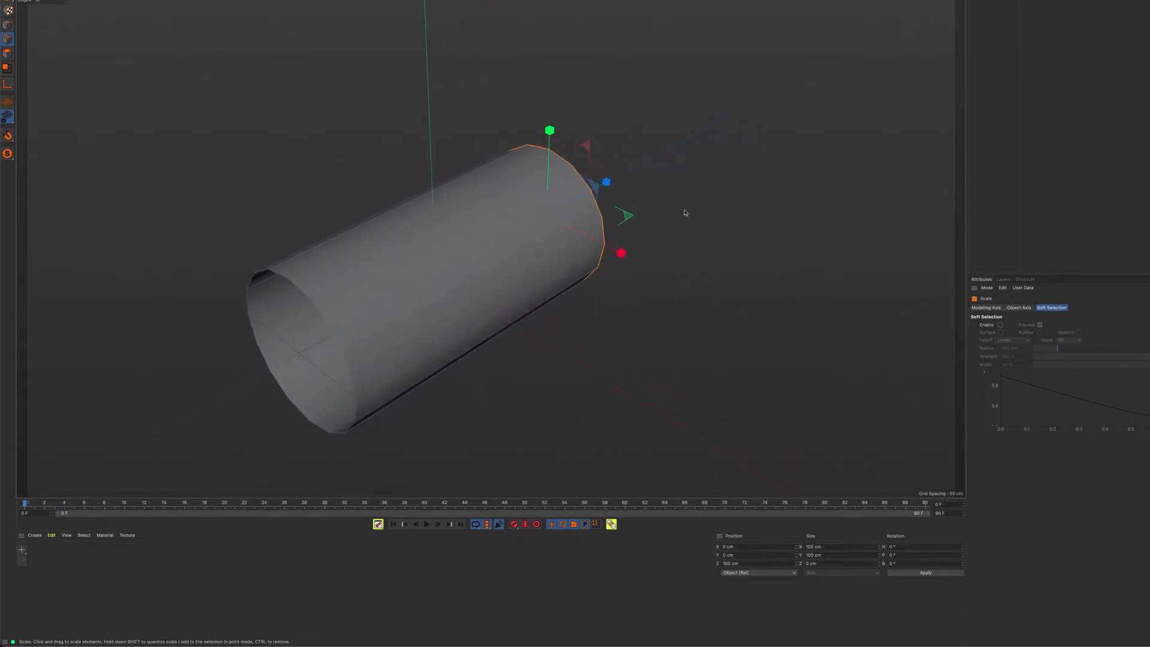
Show all four views and scale the selected end loop up to about 154 cm across, flaring the tube
middle_click(520, 339)
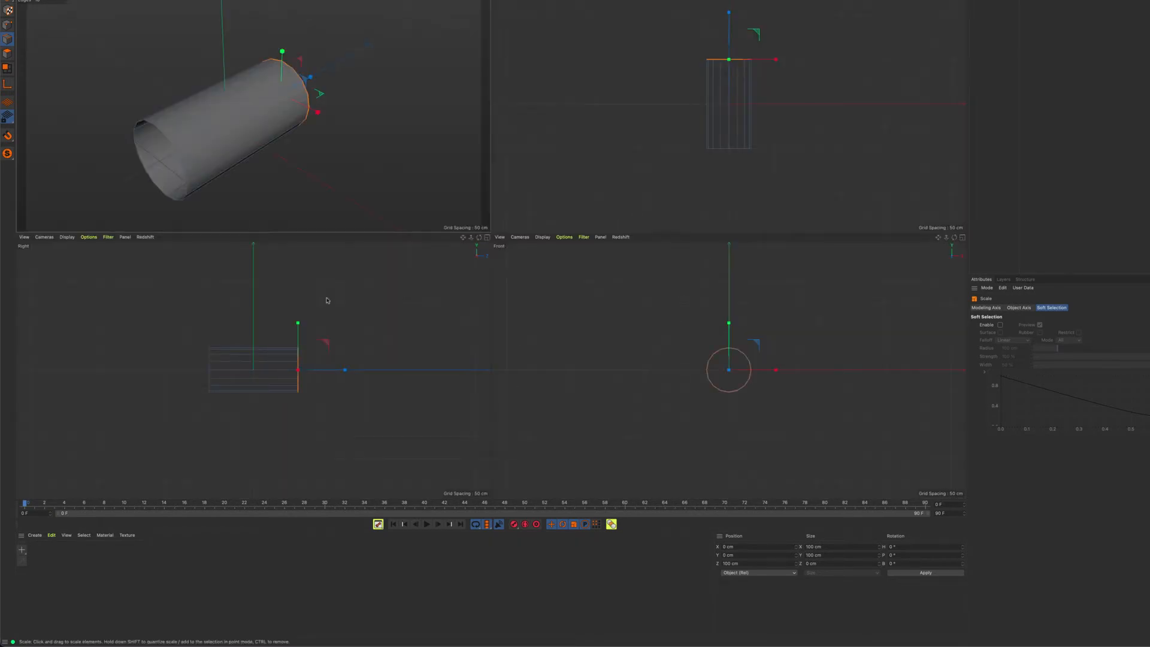
alt+right_drag(357, 365, 385, 368)
alt+middle_drag(336, 370, 386, 352)
mouse_move(384, 351)
alt+right_down()
mouse_move(418, 357)
mouse_move(358, 356)
alt+right_up()
alt+middle_drag(399, 359, 427, 375)
drag(394, 342, 495, 311)
Rotate the flared end loop by -30° in the Right view and enlarge it to about 173.5 cm wide in X
key(r)
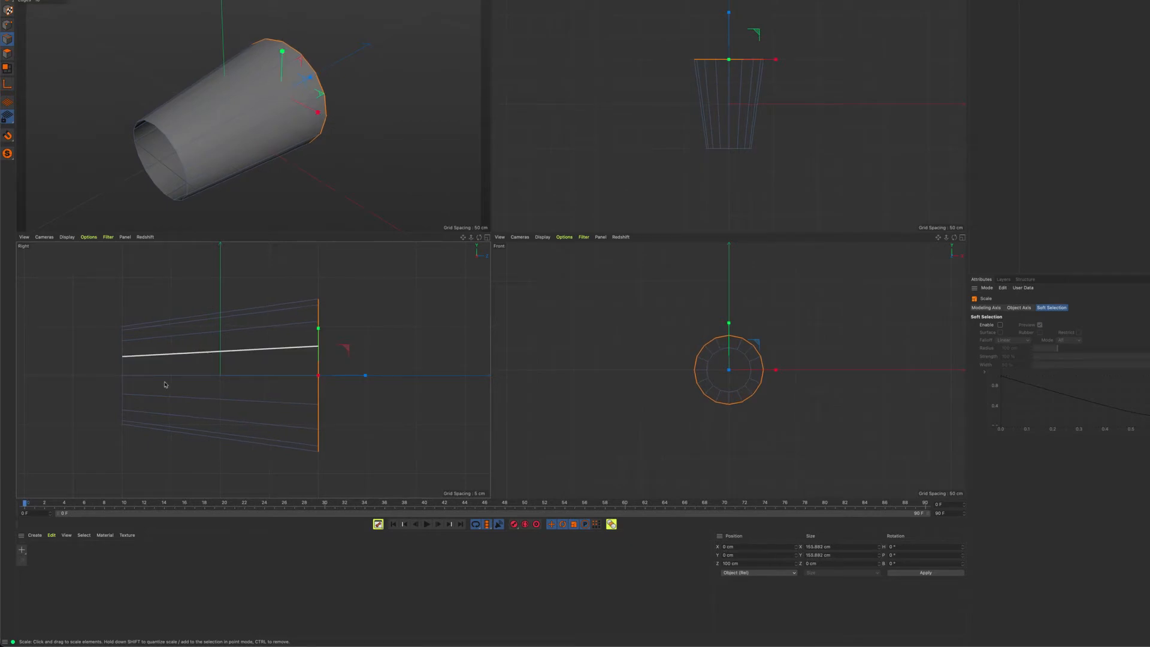
drag(339, 376, 340, 369)
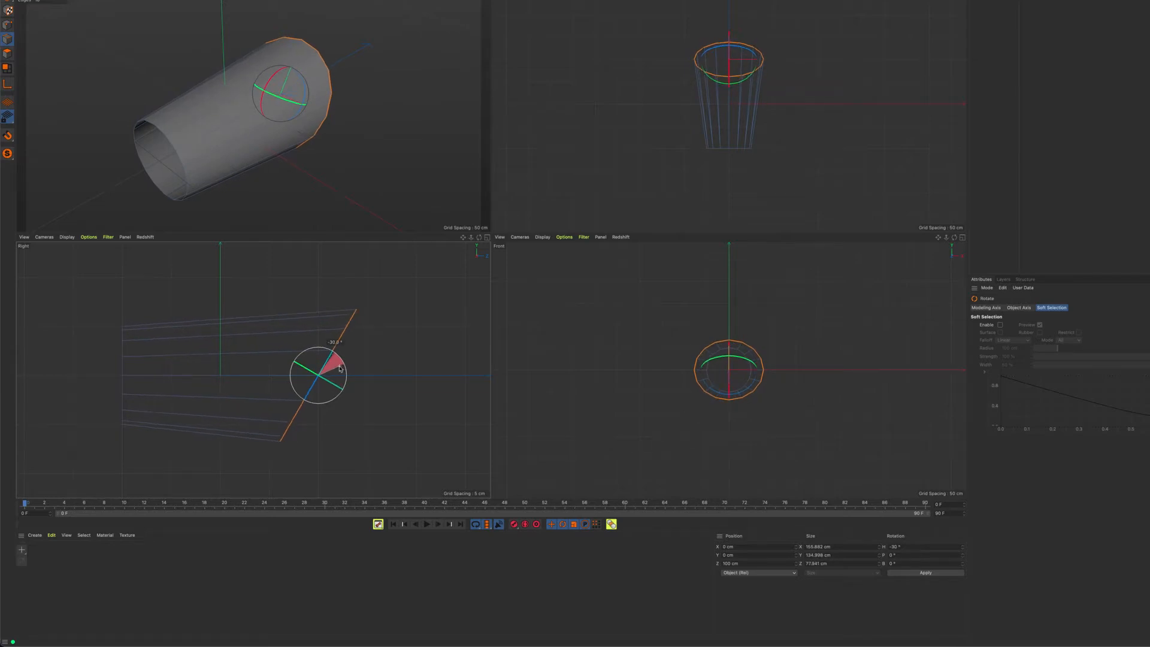
drag(339, 368, 340, 369)
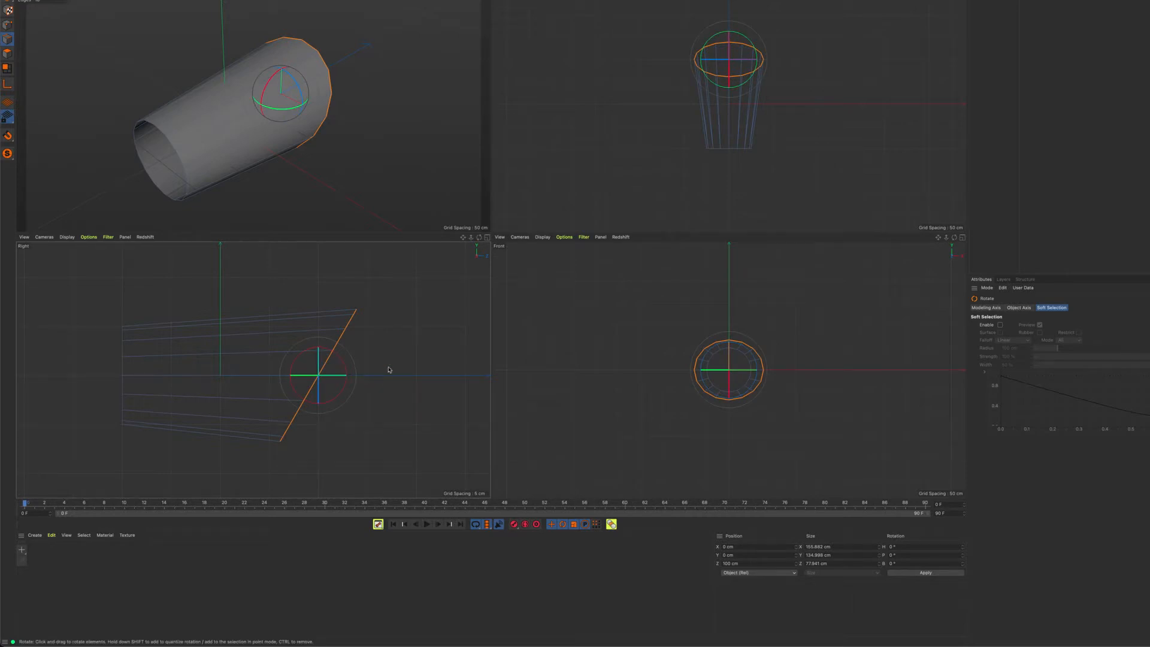
key(t)
drag(401, 372, 429, 352)
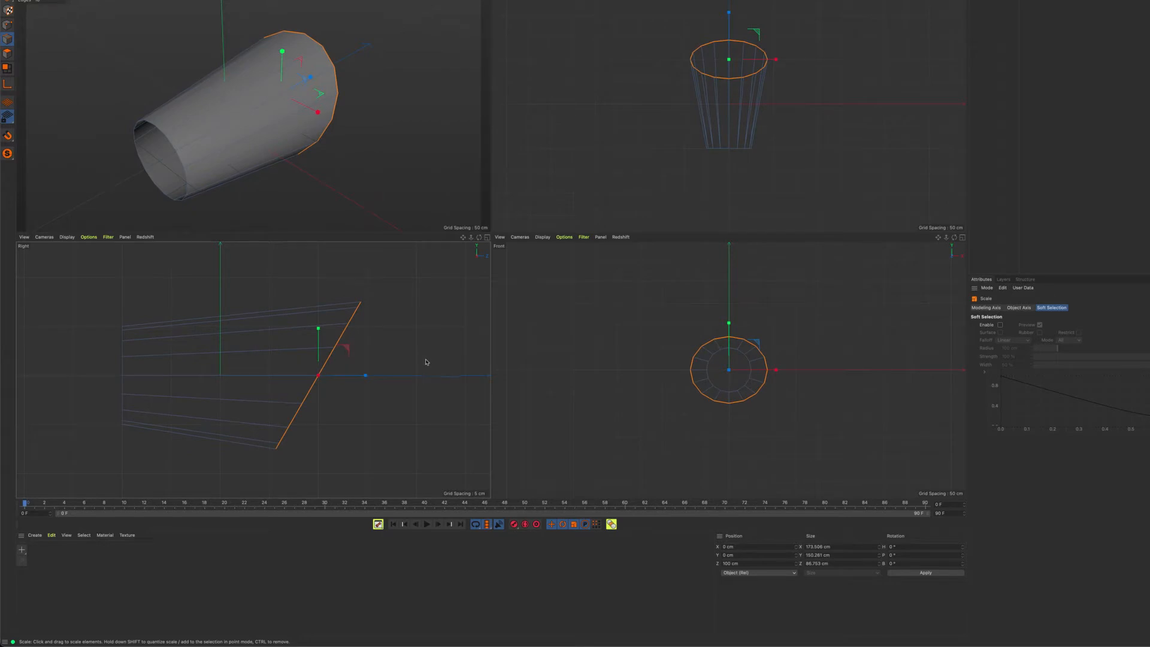
Deselect the rim and use Loop/Path Cut to add two edge loops around the tube, at offsets of about 67% and 40%
click(437, 327)
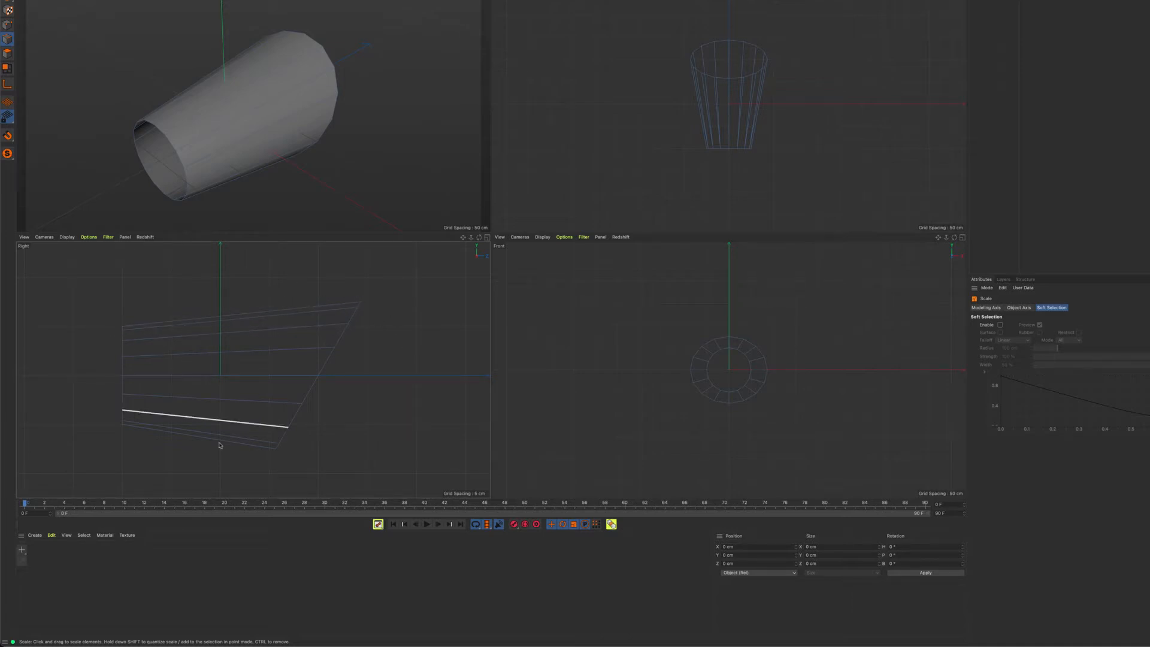
alt+drag(296, 214, 191, 87)
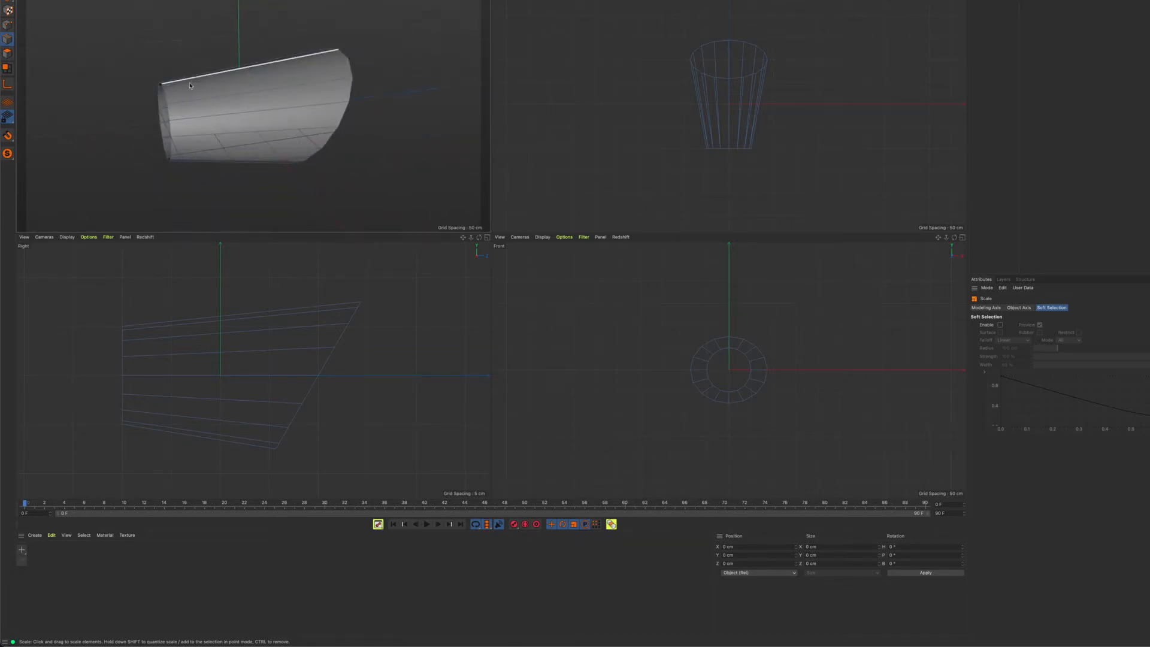
alt+drag(329, 102, 270, 45)
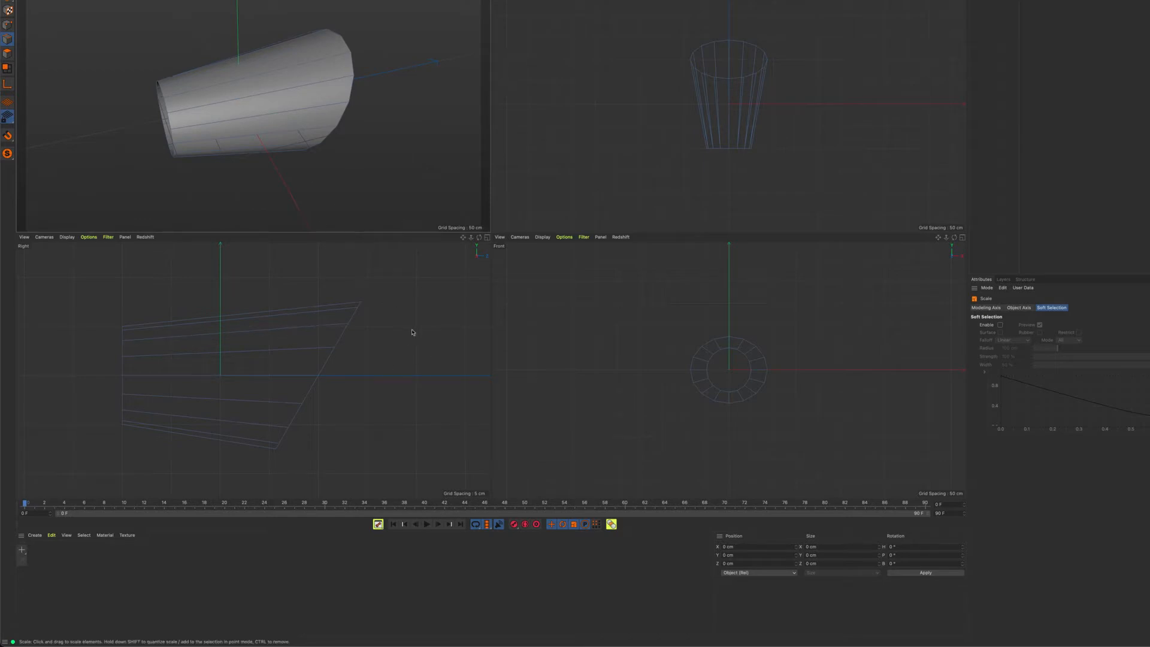
middle_click(421, 308)
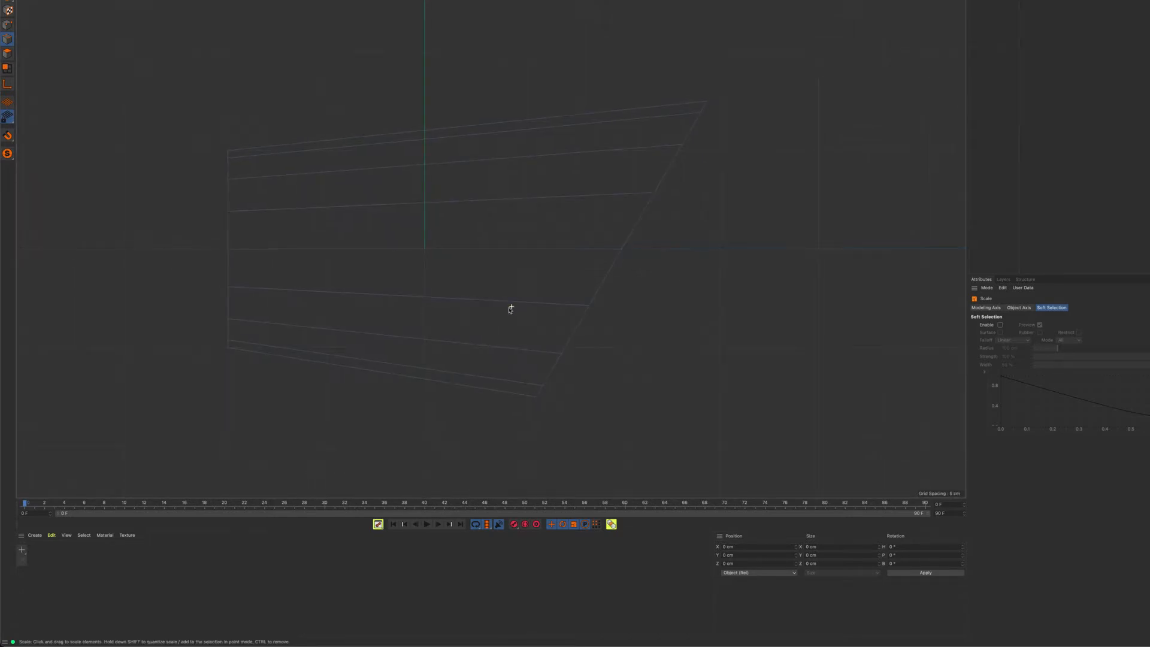
right_click(772, 154)
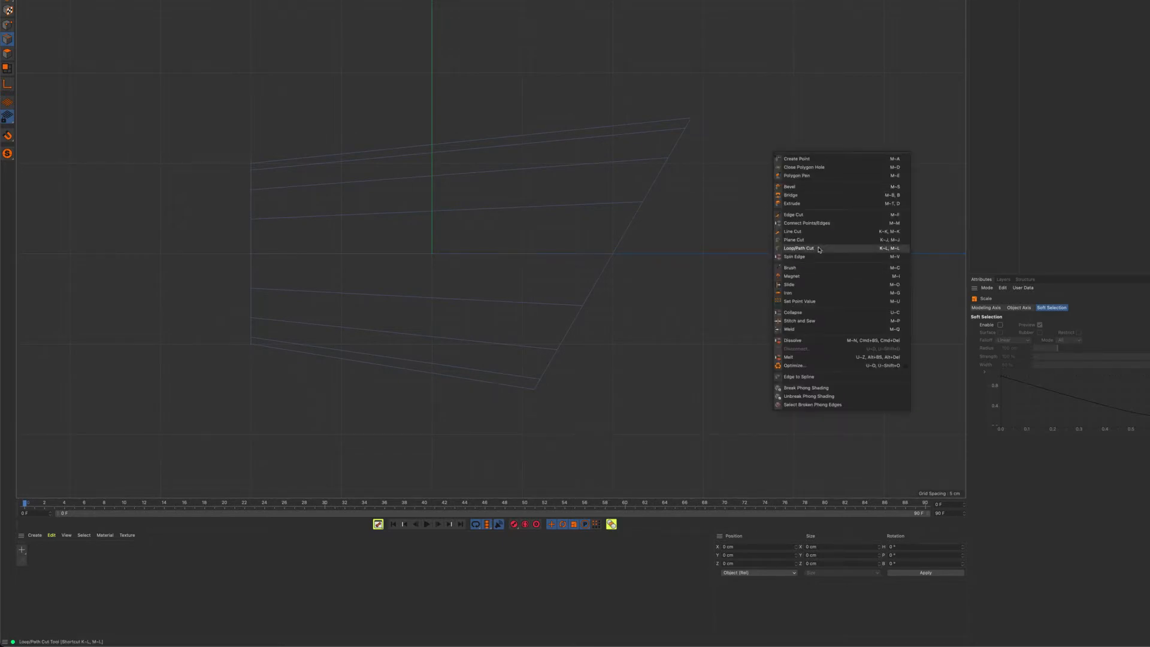
click(887, 251)
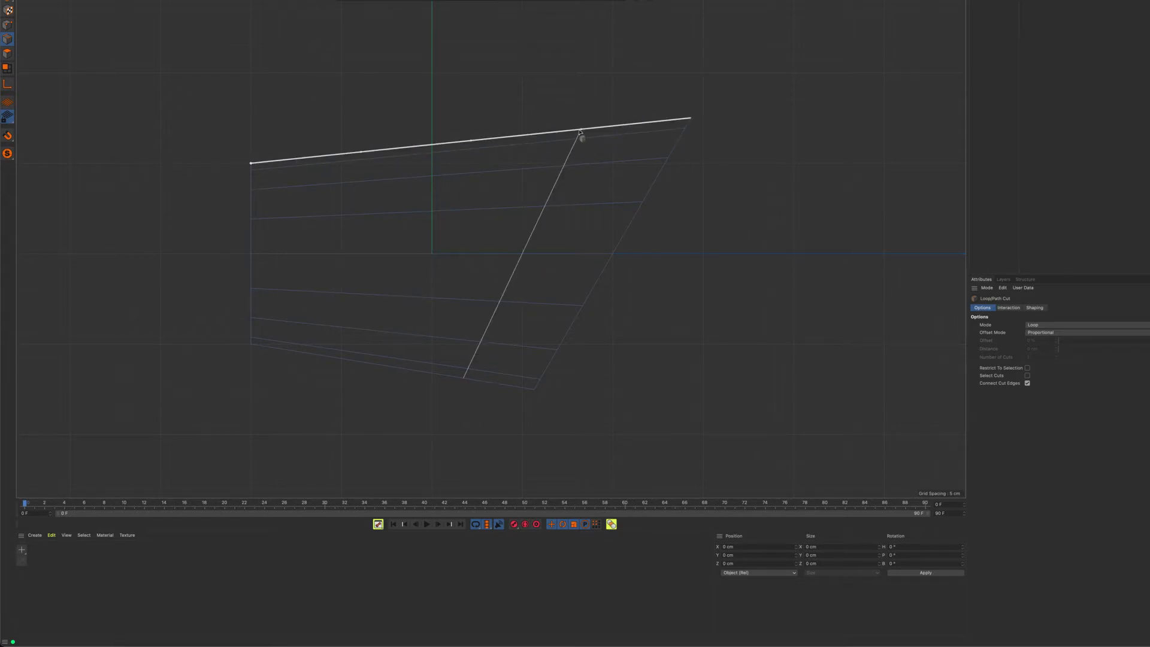
click(545, 136)
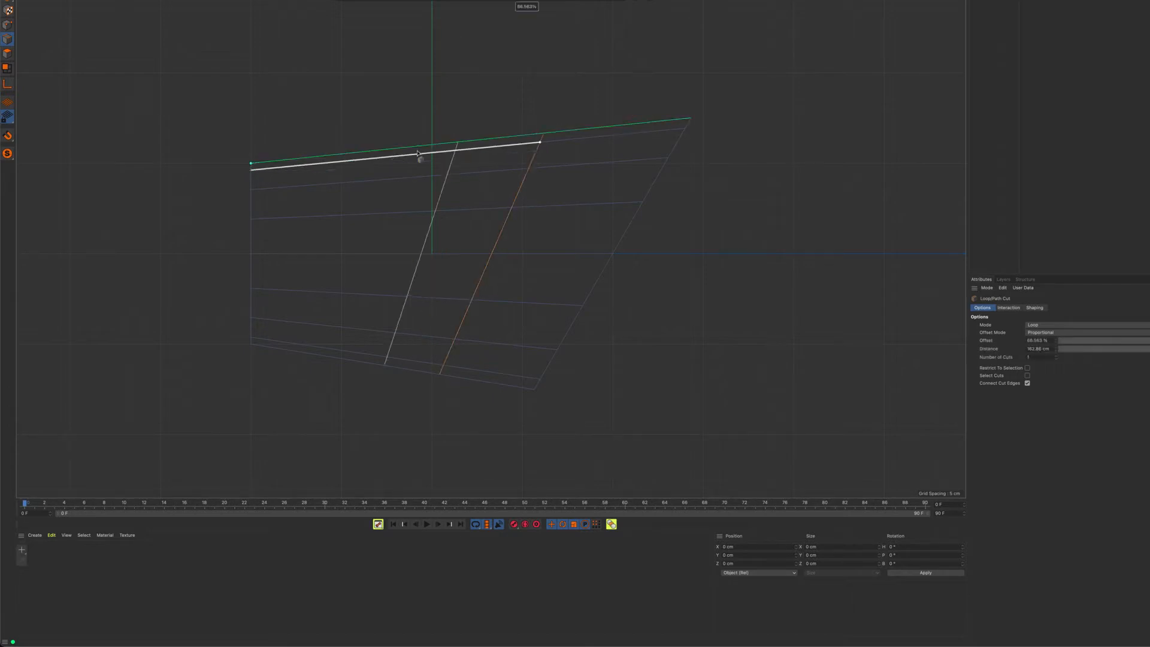
click(368, 154)
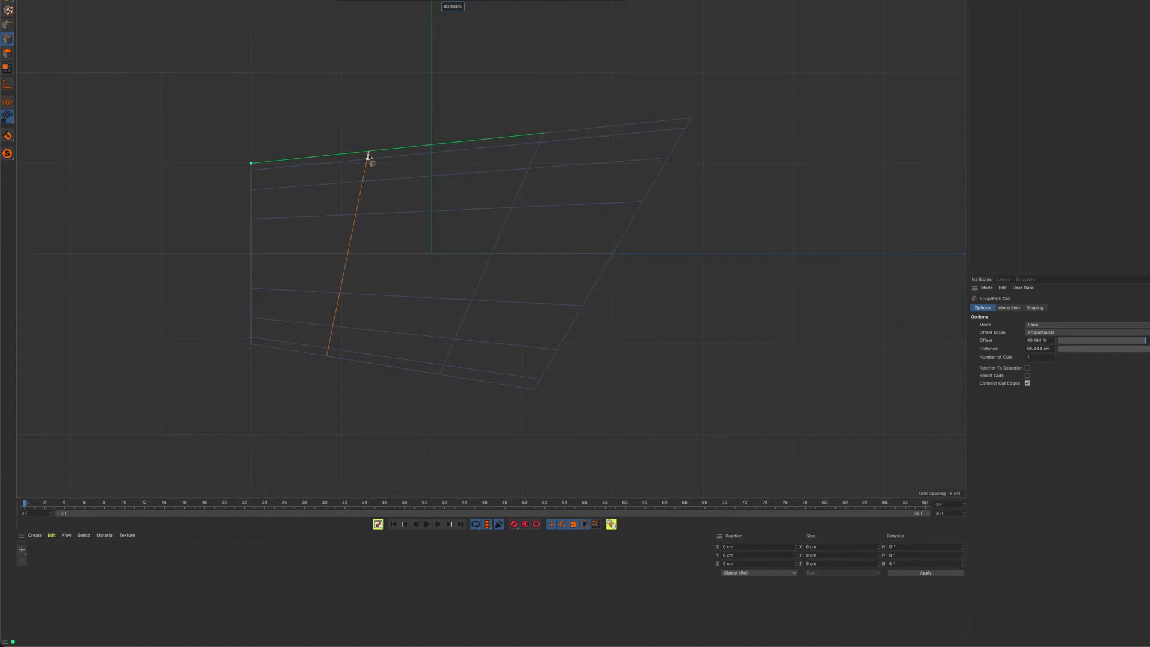
middle_click(589, 90)
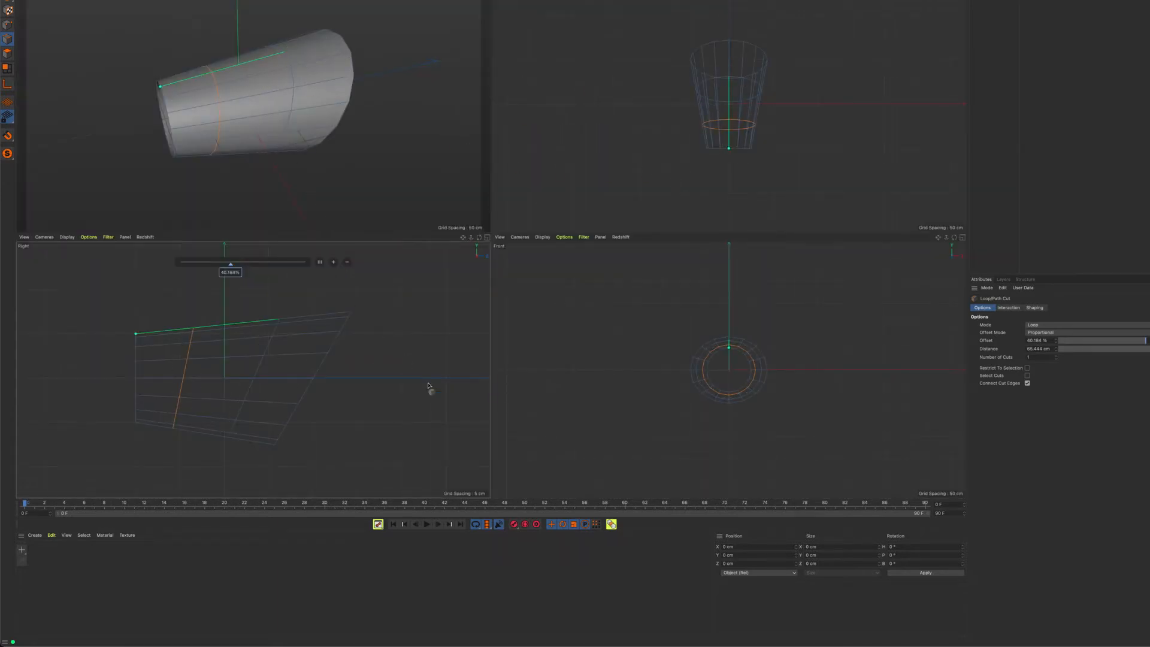
middle_click(429, 386)
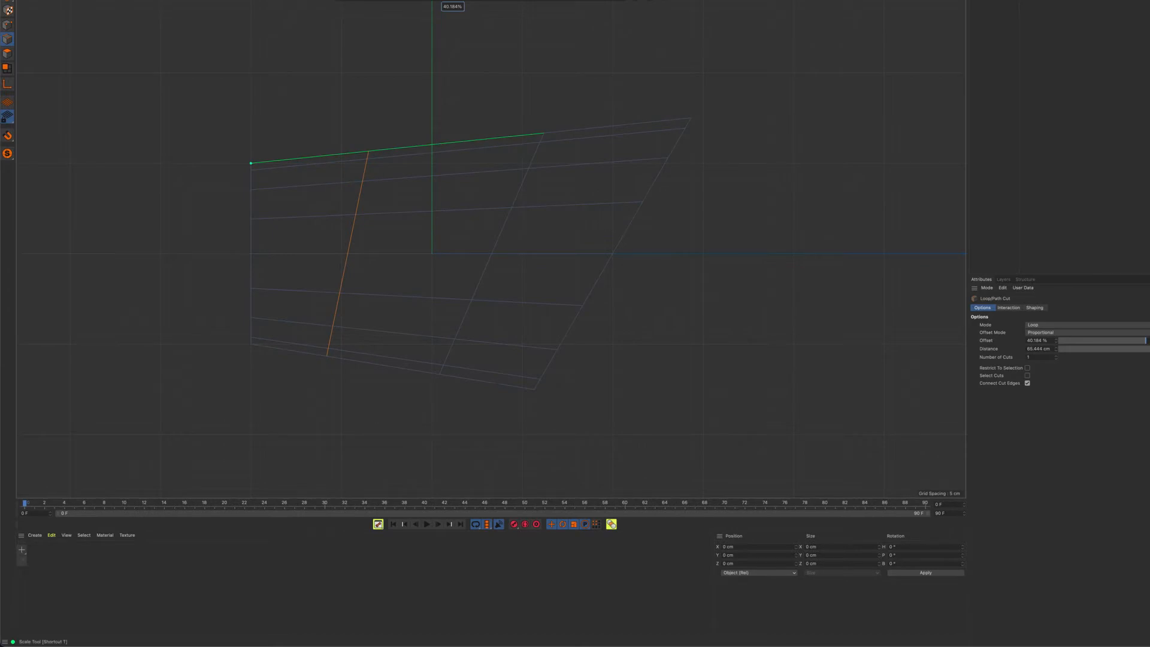
Scale down the two new edge loops to narrow the tube's middle, making the one nearer the flare about 125 cm wide in X
key(t)
drag(429, 103, 401, 148)
click(534, 154)
drag(560, 80, 524, 114)
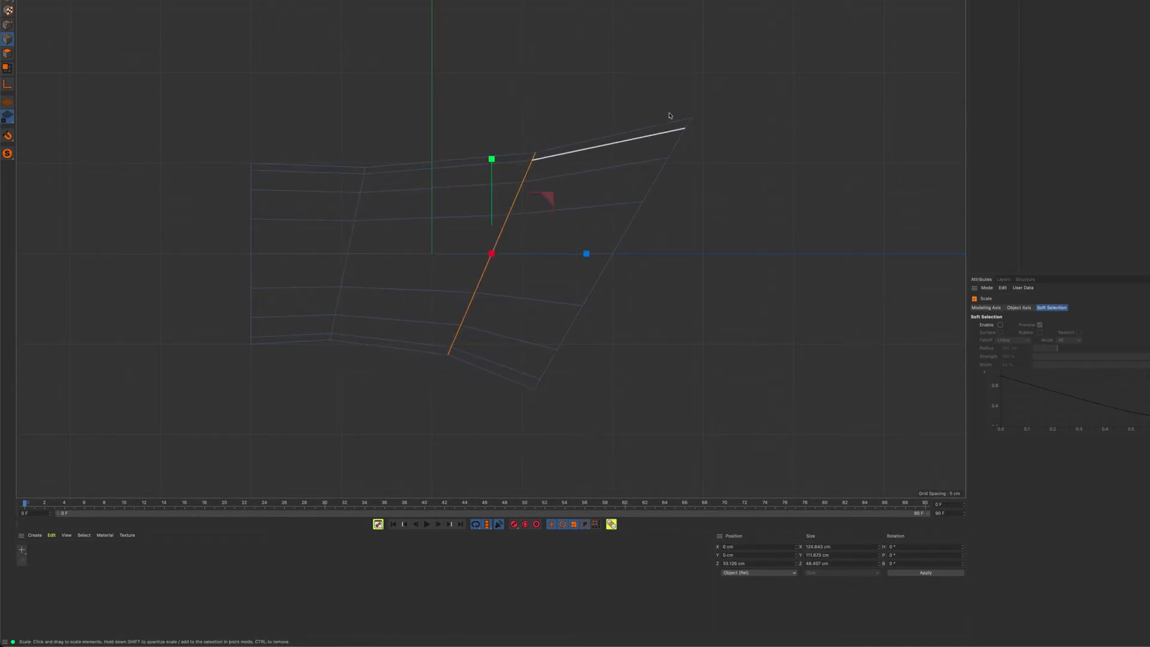
middle_click(634, 87)
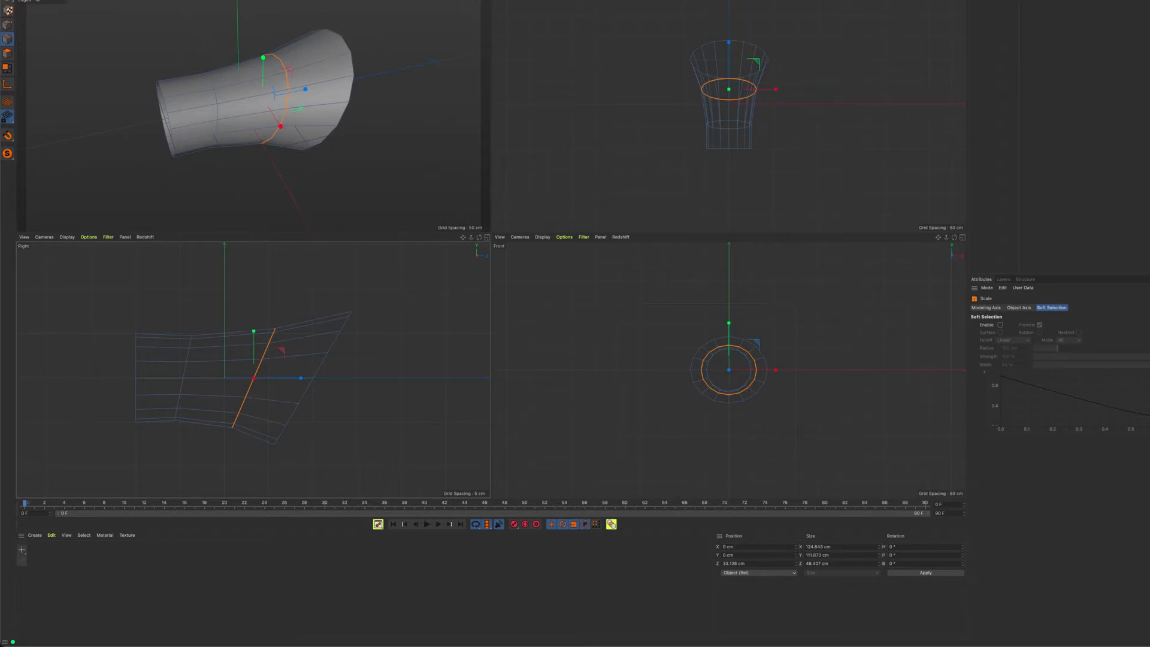
In point mode, rectangle-select the three uppermost points of the flared rim and move them outward to about 149 cm in Z
key(9)
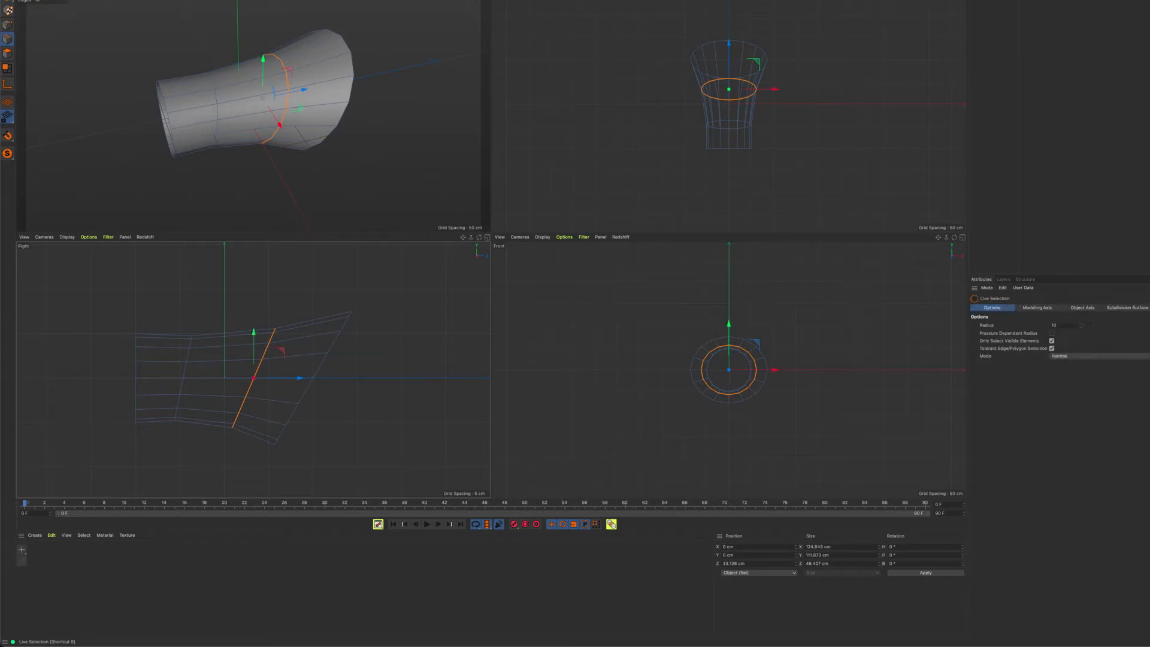
click(232, 0)
click(252, 0)
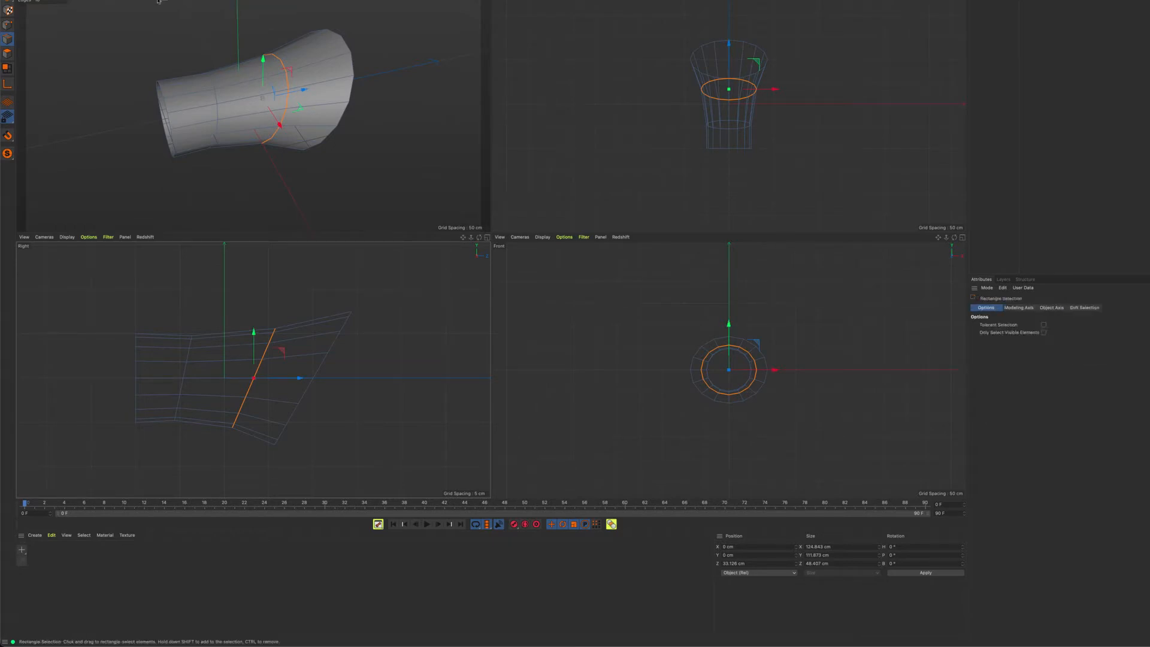
click(8, 26)
scroll(753, 65, up, 6)
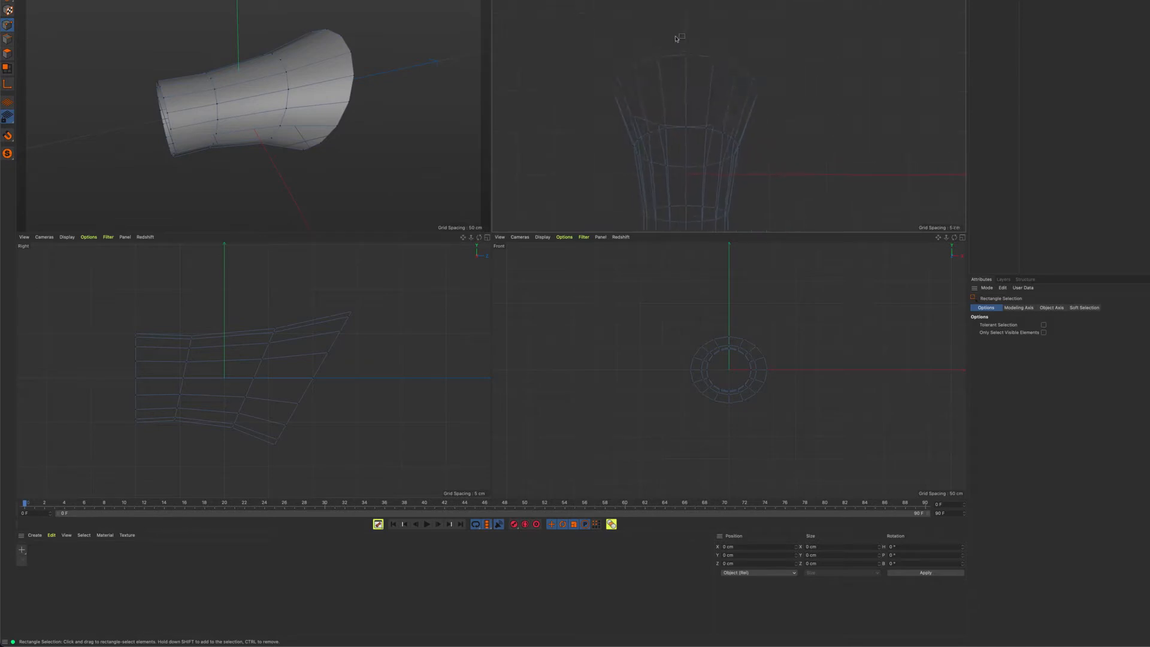
drag(645, 19, 720, 67)
drag(686, 11, 686, 5)
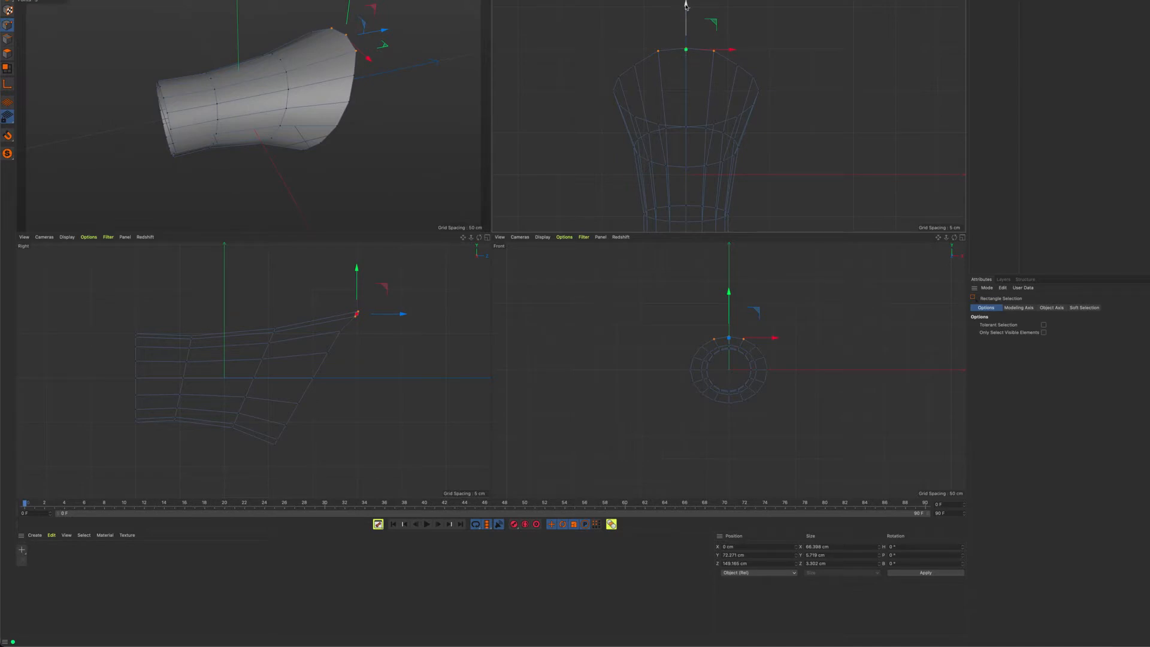
Pull the rim's central point further outward in Z into a tip, and scale its two neighbouring points to about 38 cm apart in X
key(t)
drag(678, 28, 693, 59)
key(0)
drag(687, 4, 687, 0)
key(t)
key(0)
drag(647, 40, 713, 63)
key(t)
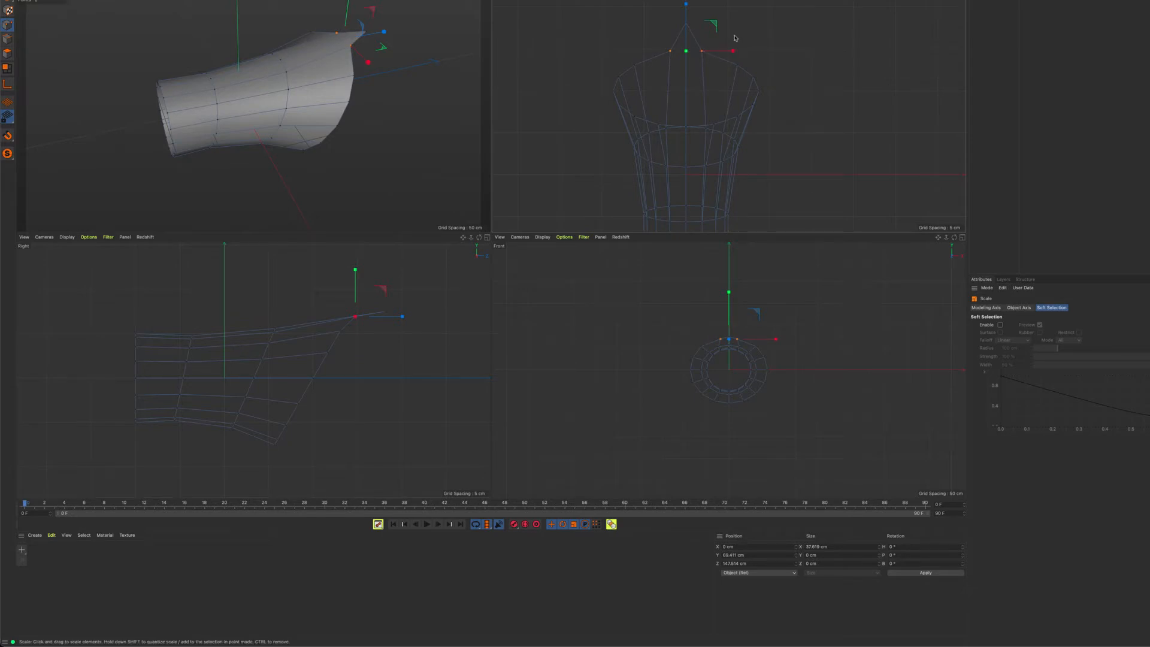
middle_click(730, 41)
middle_click(604, 136)
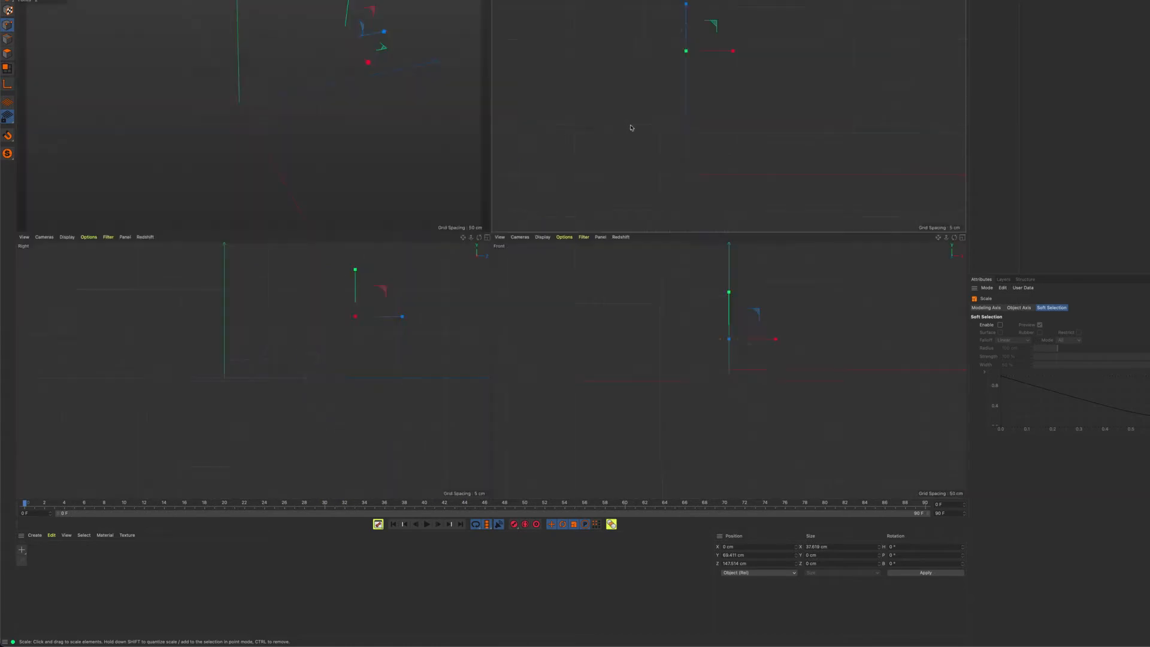
Select the next pair of rim points beside the tip, scale them to about 105.5 cm apart in X, and raise them slightly in Y
key(0)
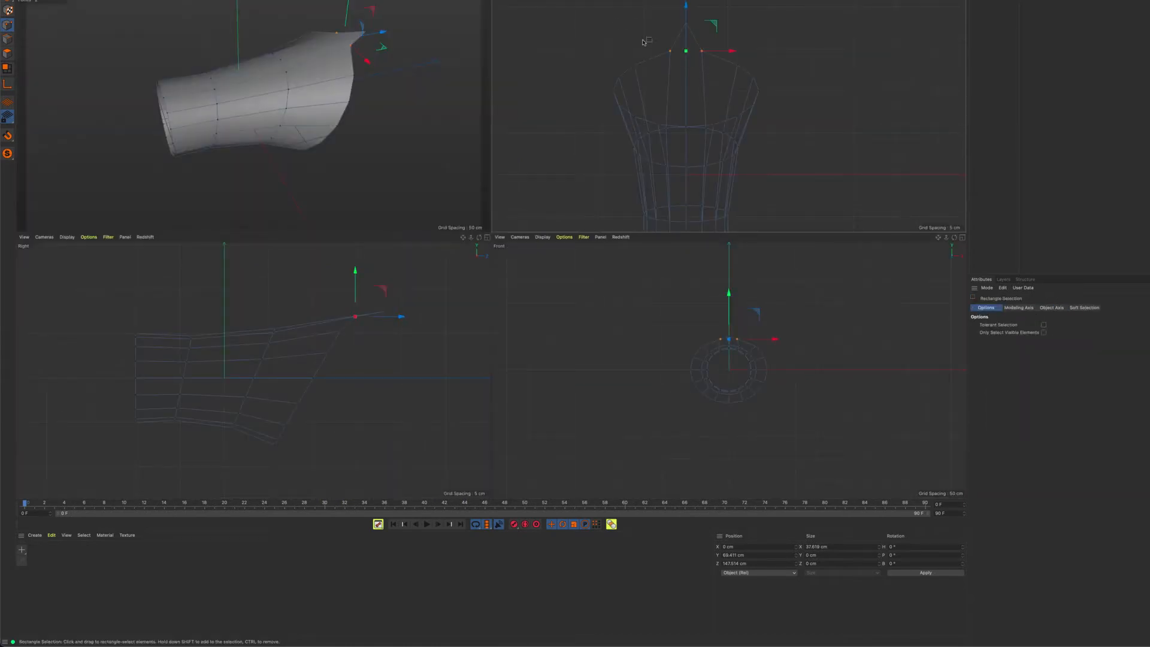
drag(639, 62, 641, 77)
shift+drag(727, 38, 743, 80)
key(t)
drag(731, 68, 725, 72)
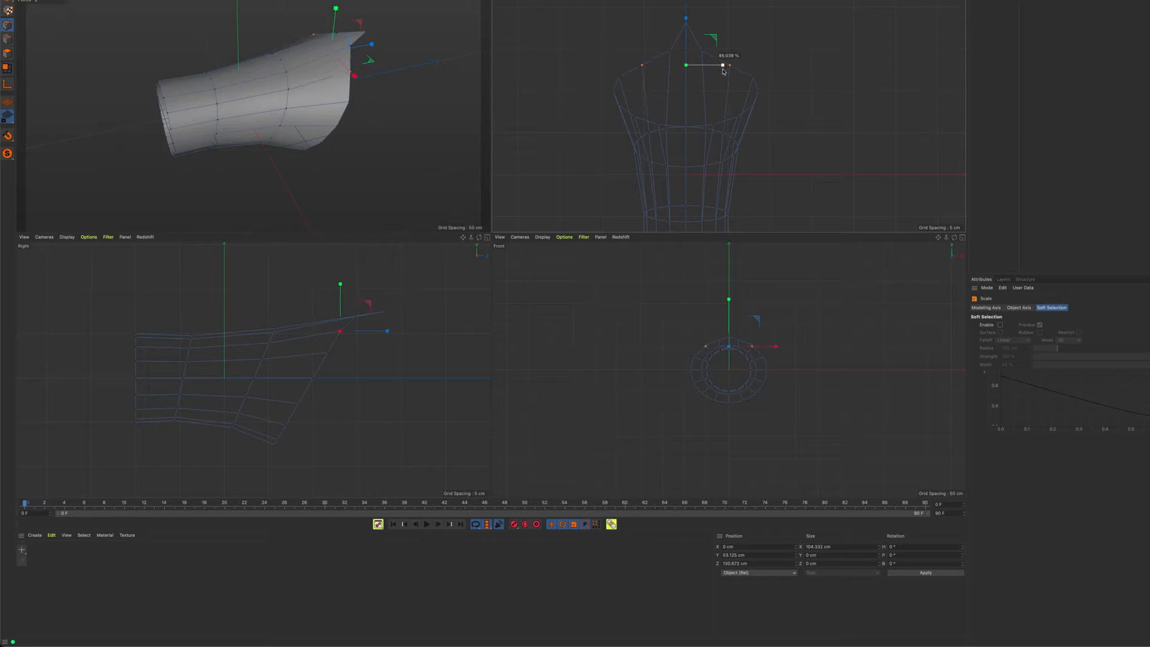
drag(724, 71, 724, 70)
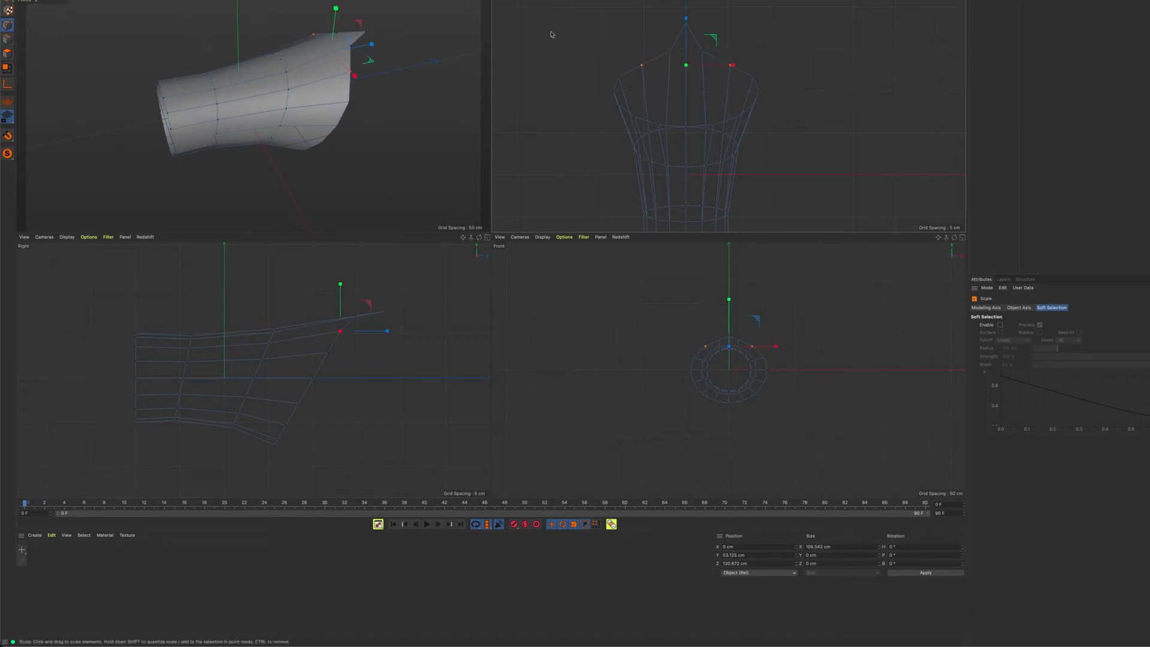
key(e)
drag(341, 288, 343, 287)
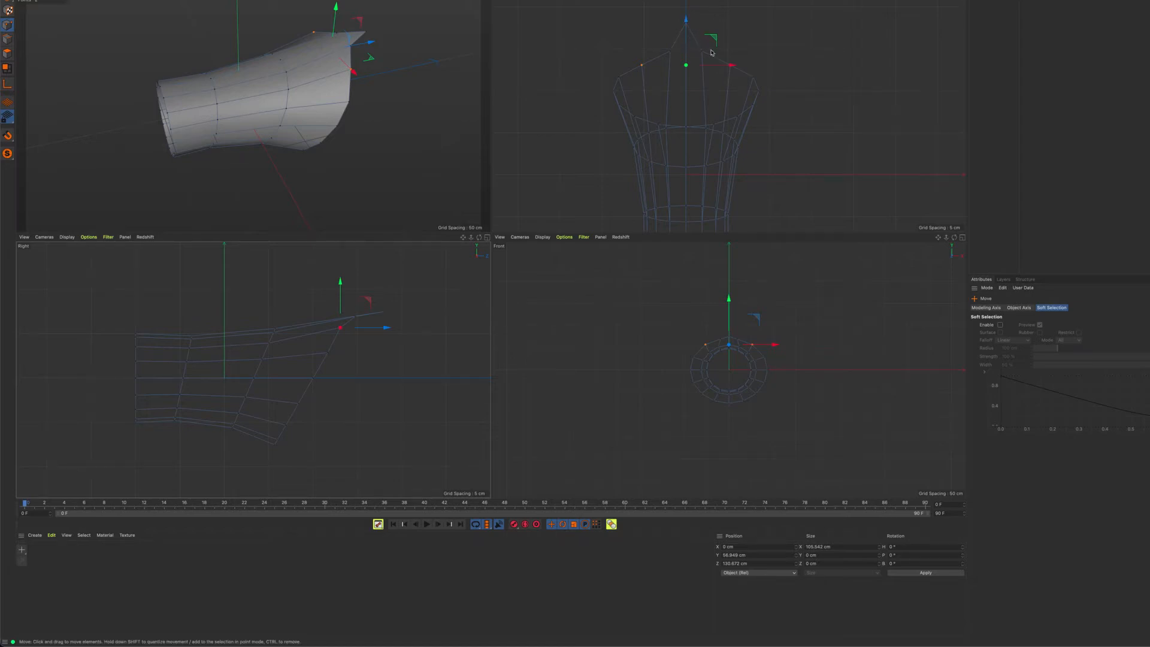
Maximize the perspective view and examine the sleeve's pointed rim and open narrow end from several angles
middle_click(536, 149)
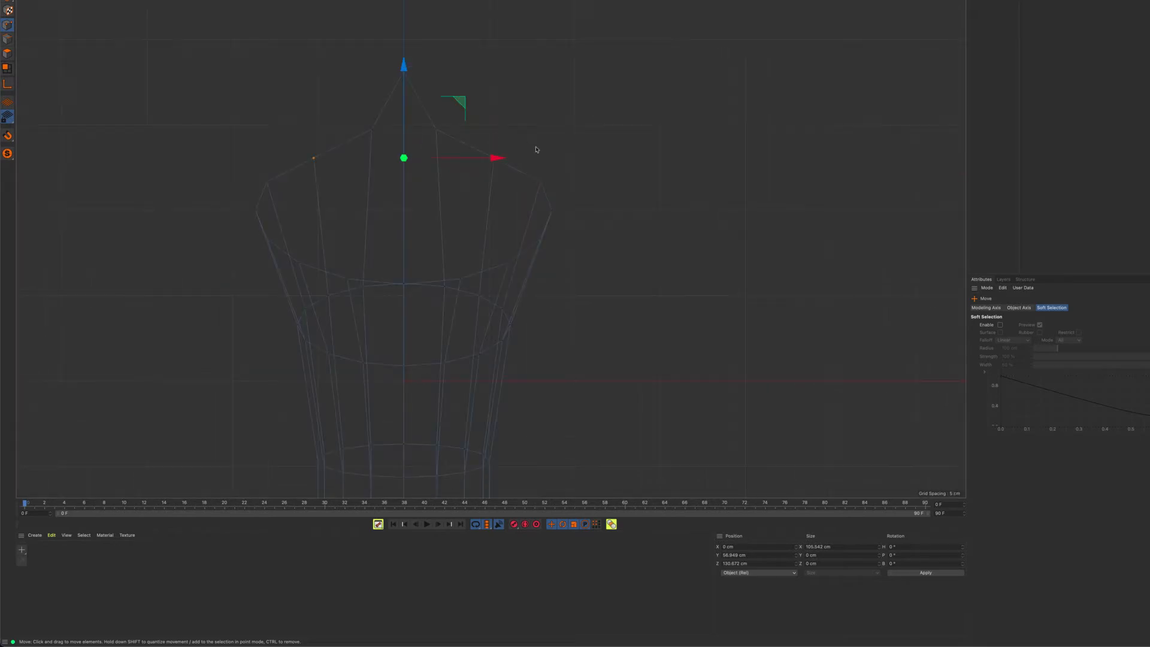
middle_click(549, 160)
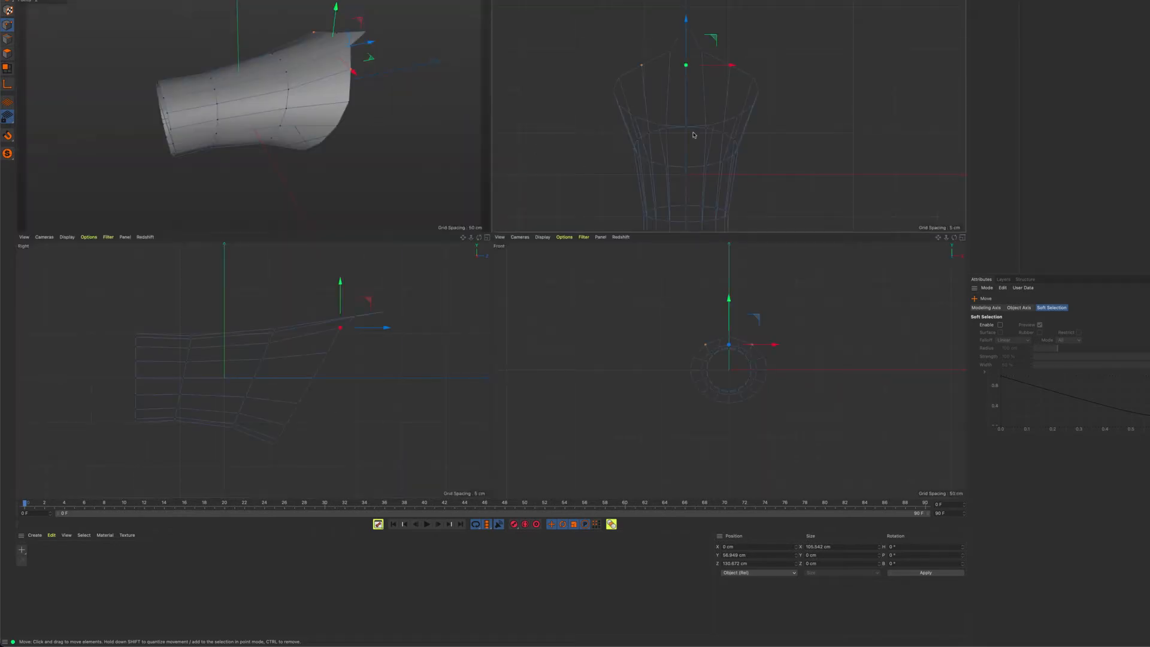
middle_click(690, 136)
middle_click(691, 136)
middle_click(276, 138)
alt+drag(446, 238, 490, 218)
alt+drag(471, 144, 354, 166)
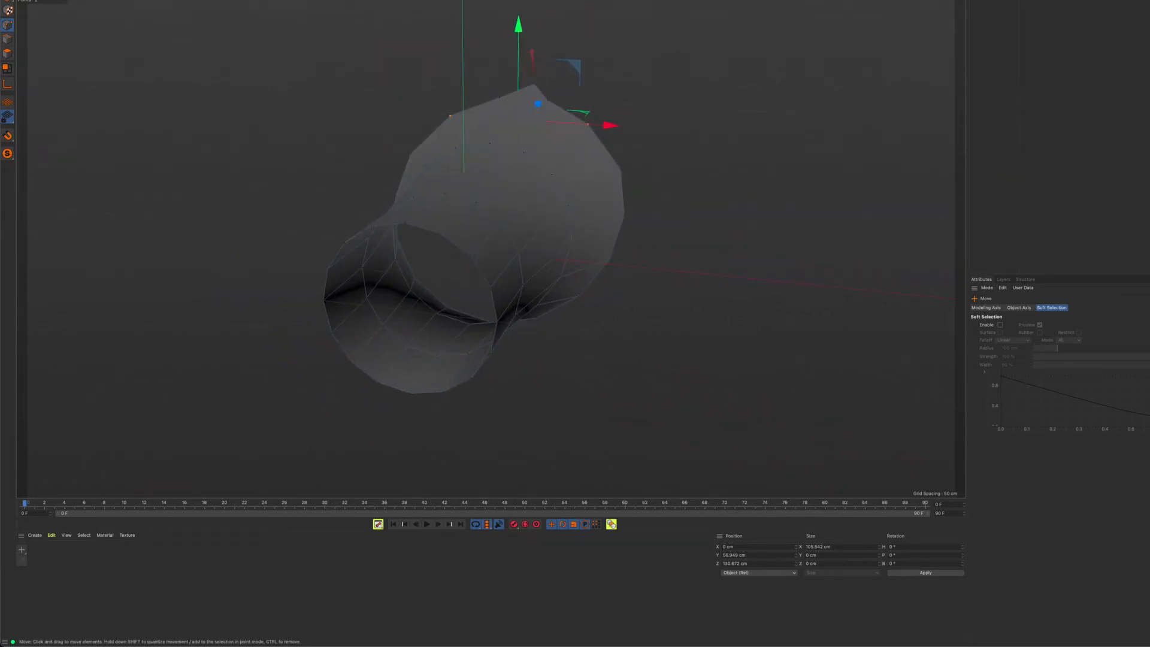
click(118, 0)
click(148, 136)
alt+drag(462, 198, 482, 233)
click(231, 0)
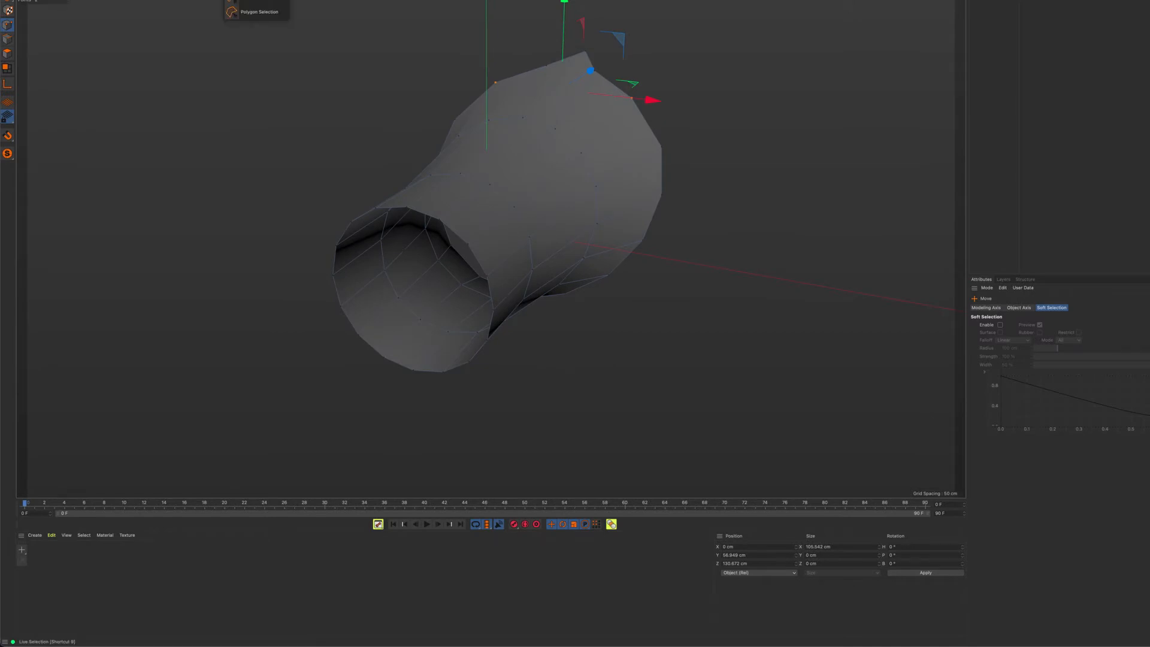
In polygon mode, extrude all the sleeve's polygons by about 8.4 cm to give its wall thickness
click(7, 54)
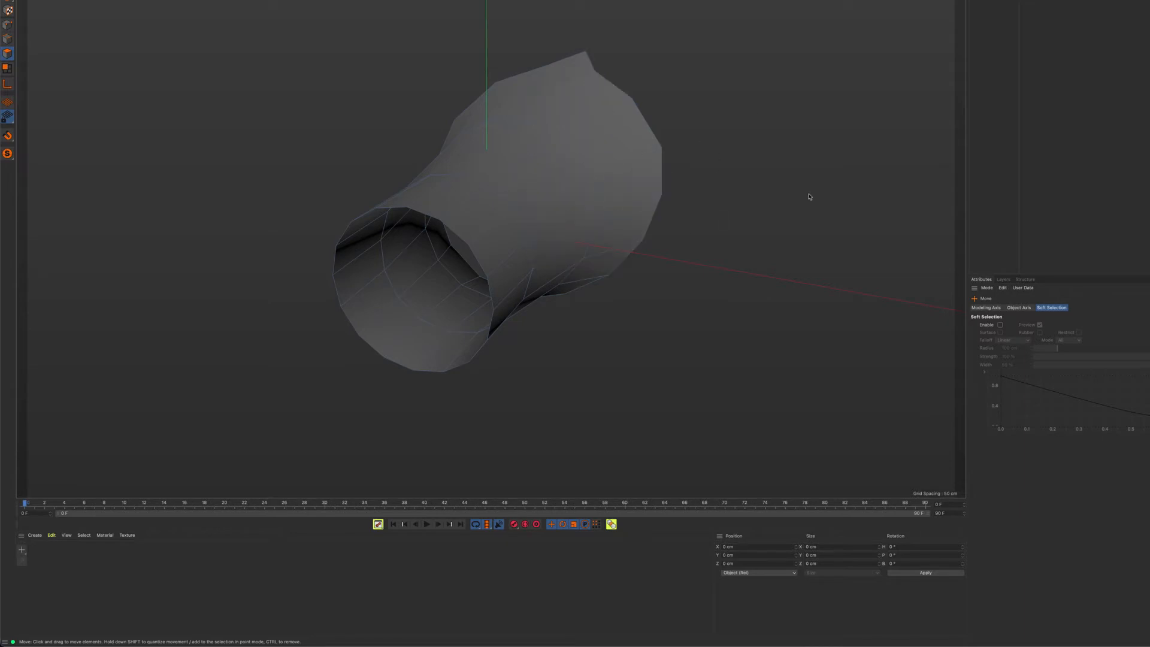
alt+drag(620, 209, 593, 200)
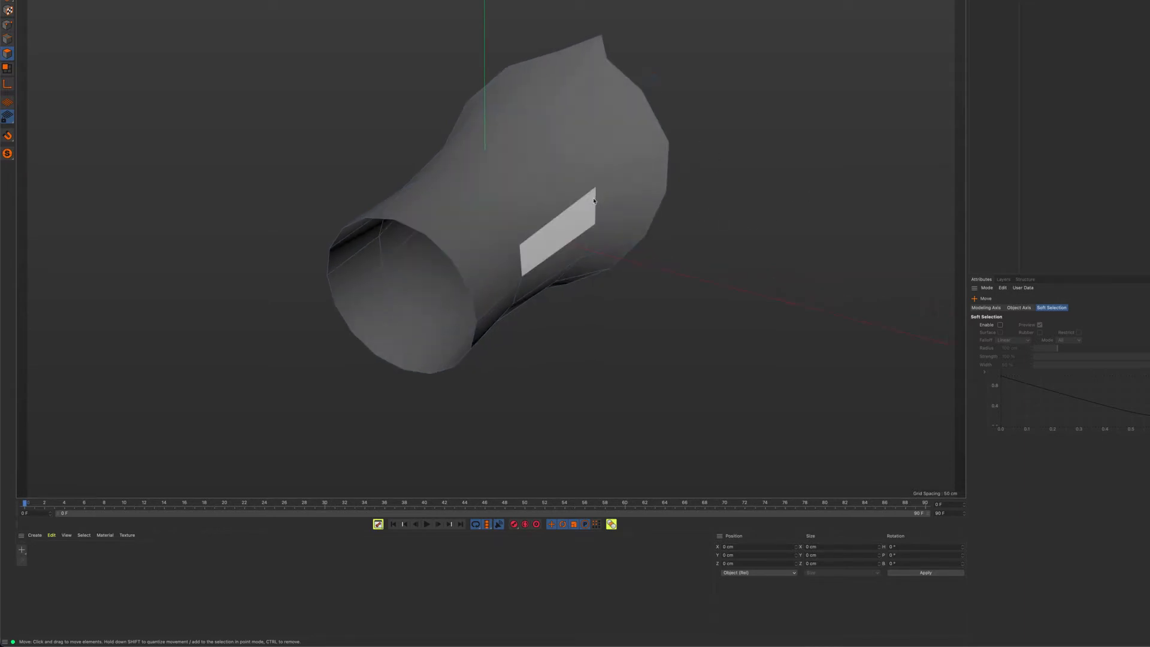
alt+right_drag(593, 200, 631, 195)
alt+middle_drag(631, 195, 637, 218)
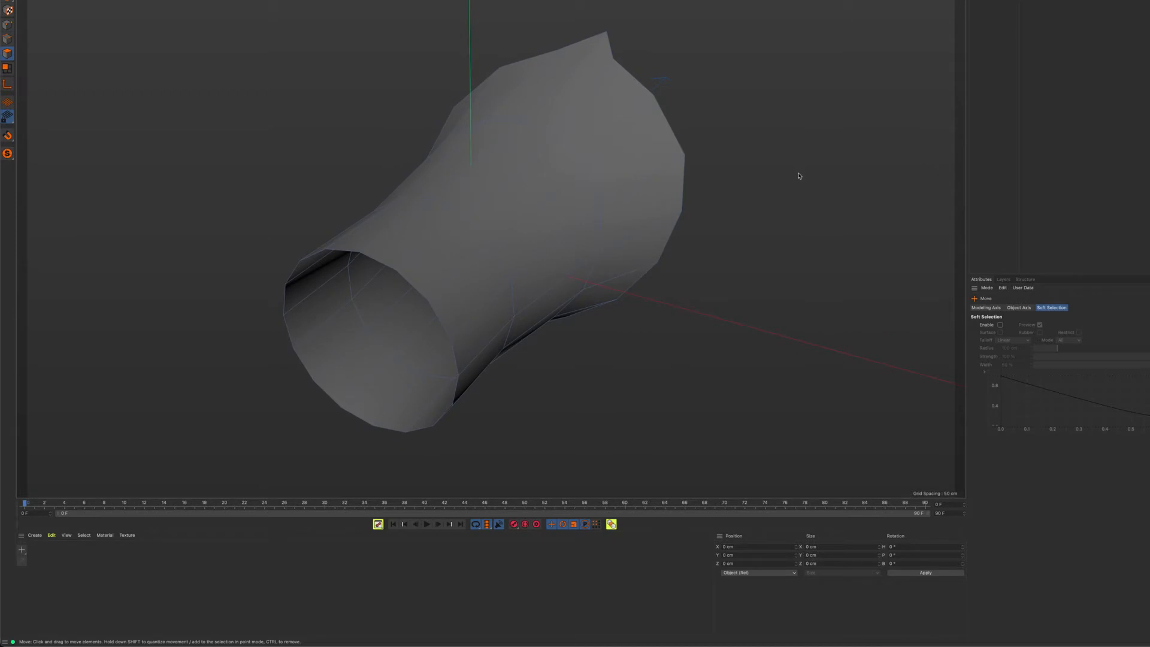
right_click(775, 103)
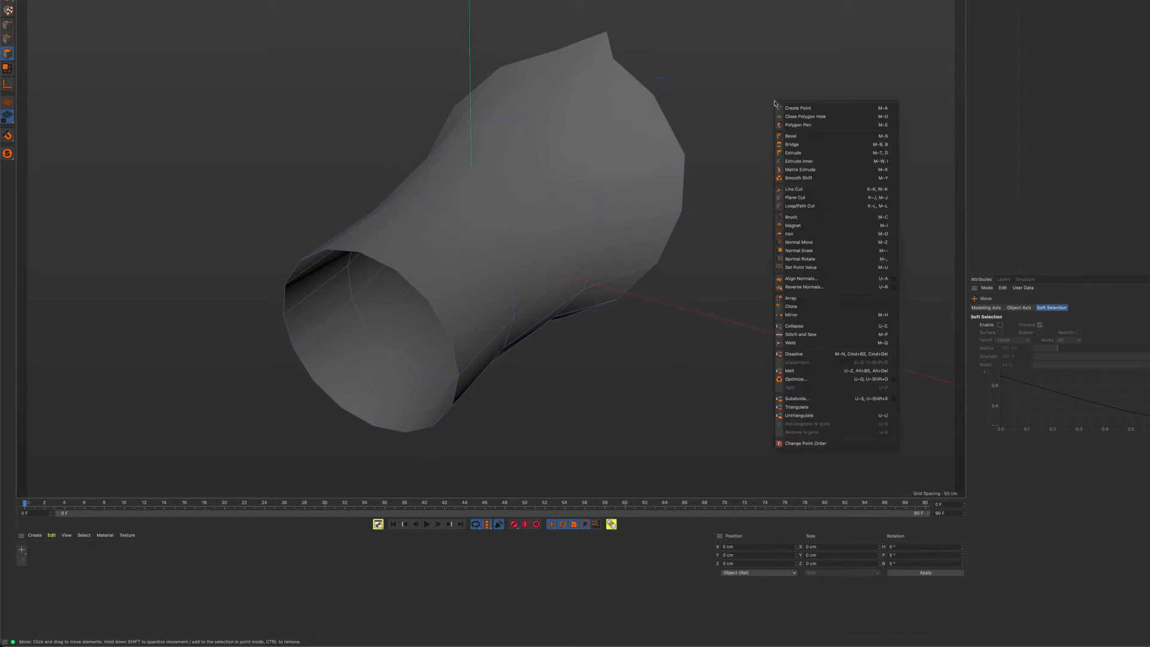
click(810, 155)
alt+drag(545, 314, 611, 275)
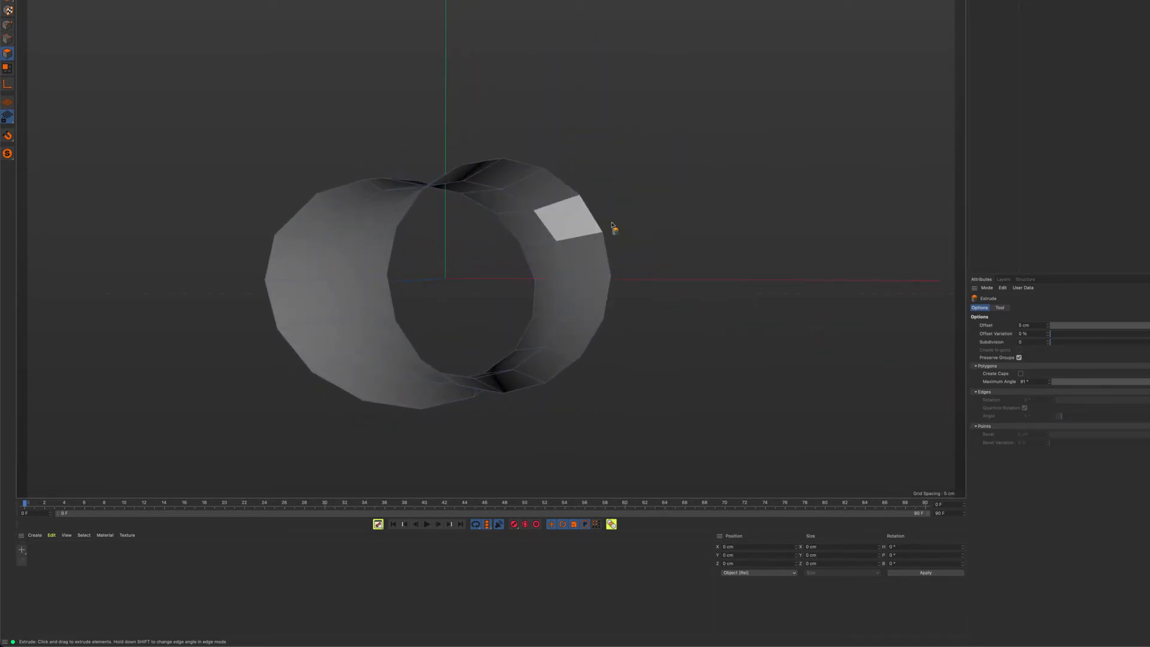
drag(653, 241, 652, 242)
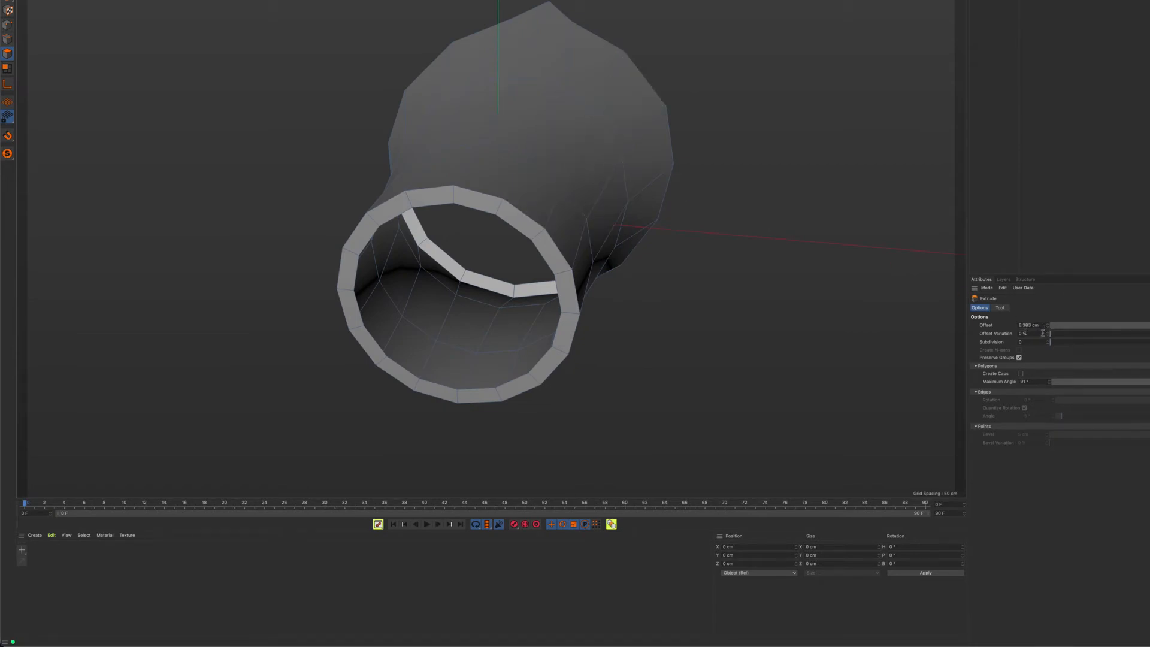
alt+drag(560, 239, 557, 264)
alt+right_drag(557, 264, 579, 260)
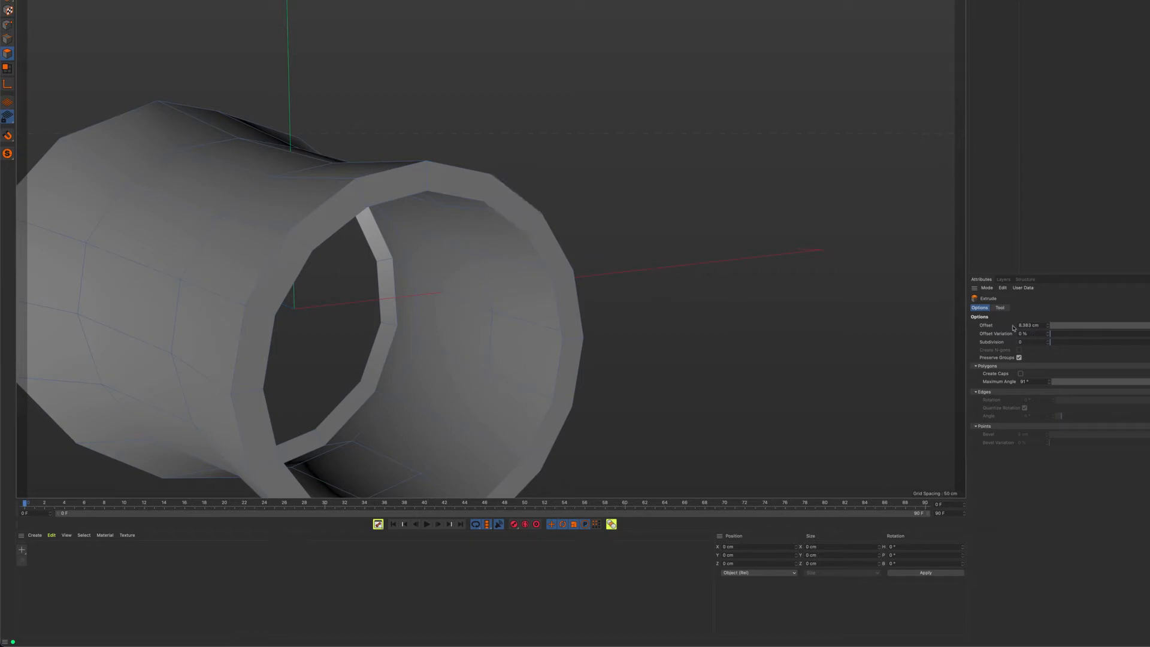
alt+drag(545, 272, 573, 273)
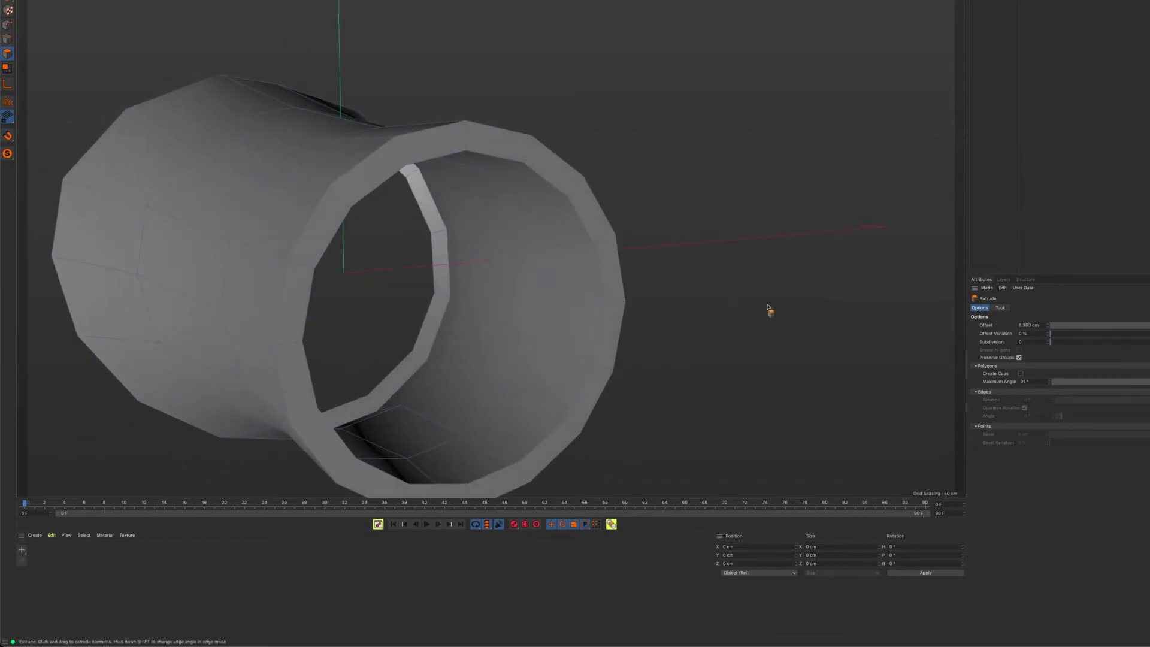
drag(1064, 345, 1032, 352)
alt+drag(536, 250, 351, 334)
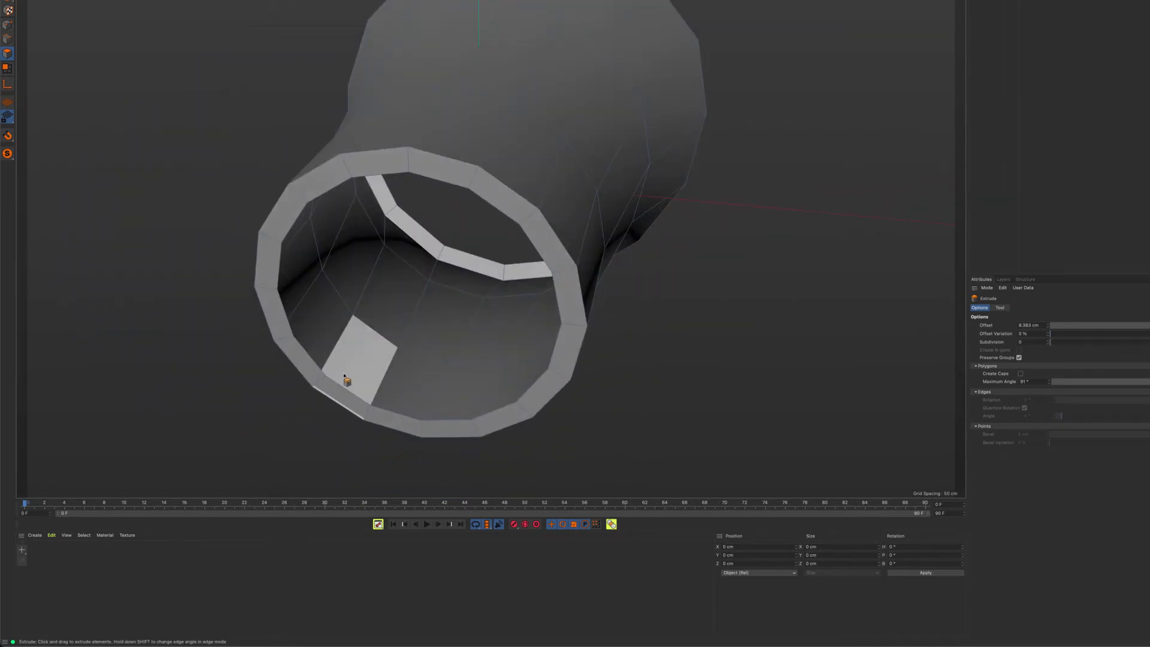
Enable Create Caps for the sleeve's extrusion and examine the inside of the wall
alt+drag(406, 243, 396, 287)
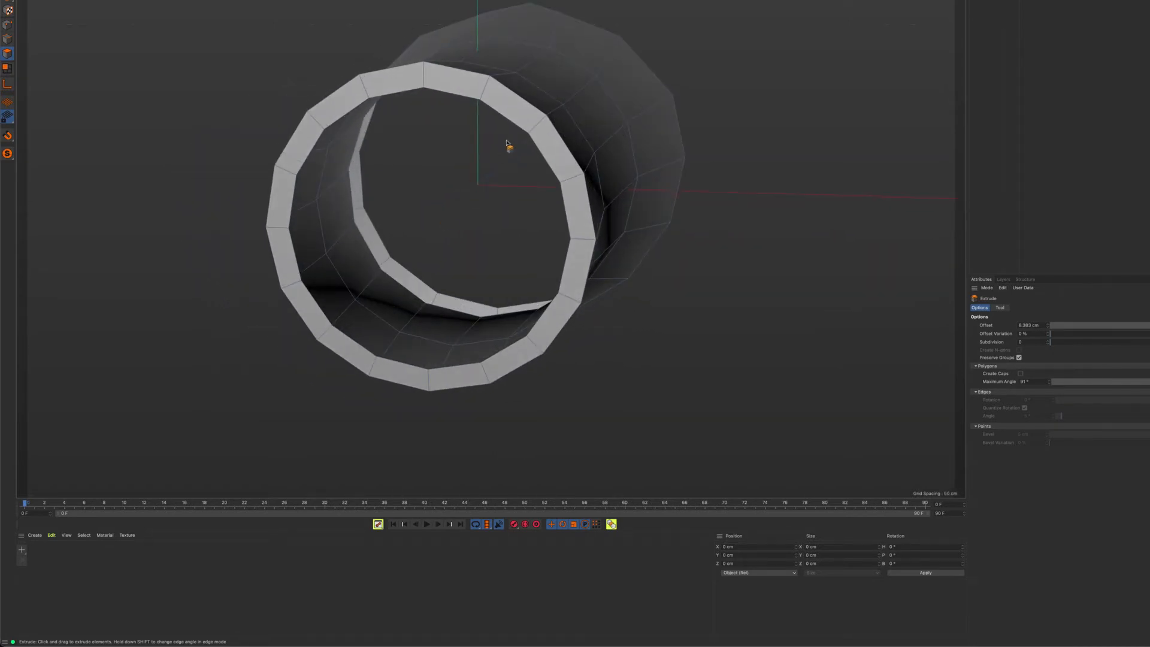
alt+drag(375, 174, 379, 195)
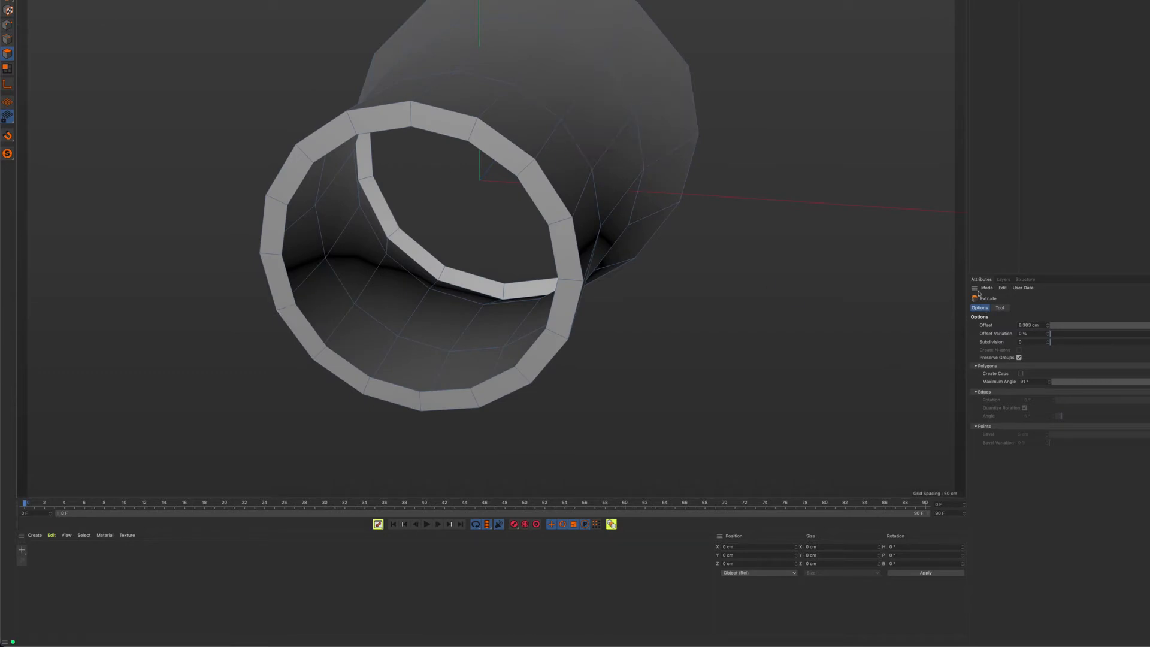
click(1021, 374)
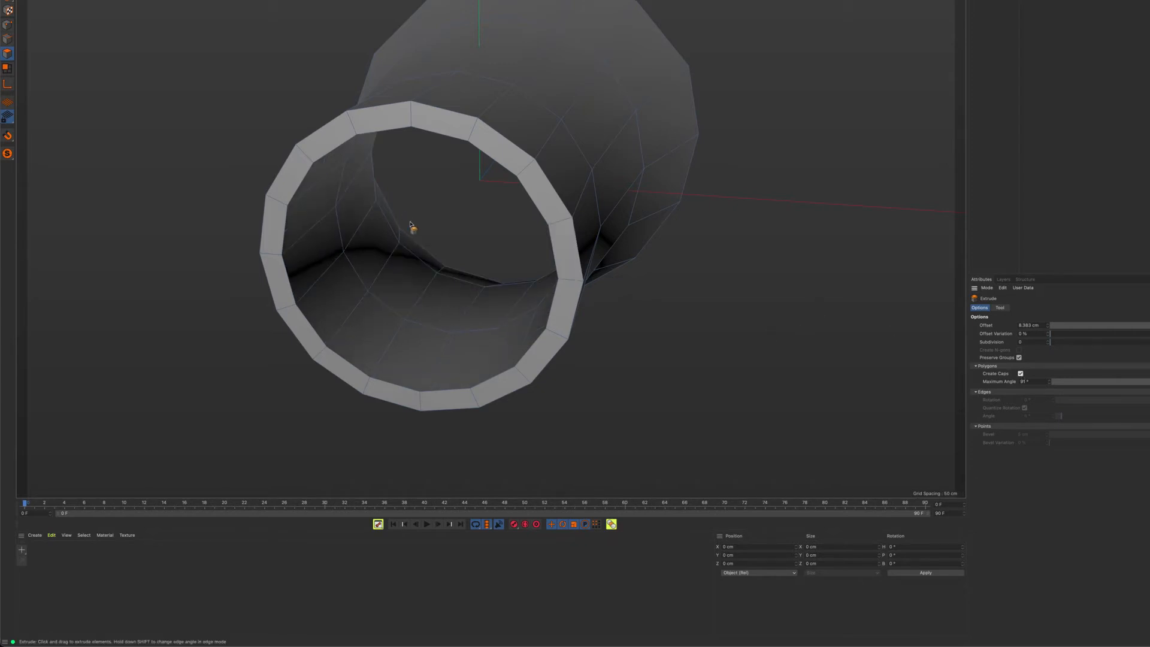
alt+drag(410, 200, 405, 247)
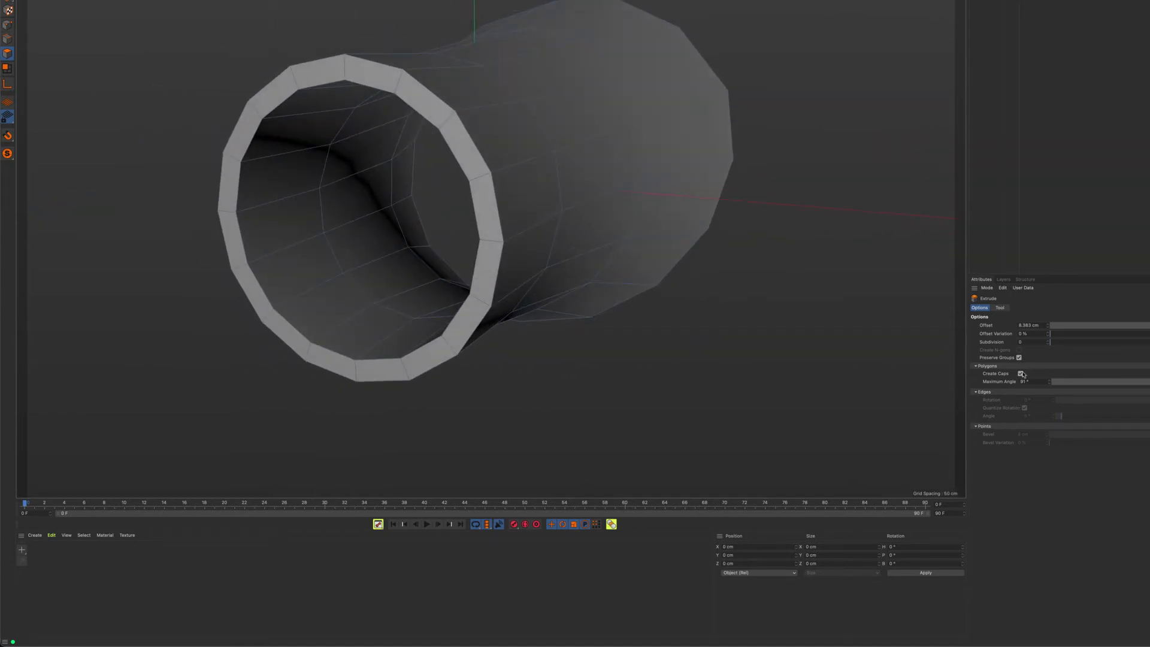
alt+drag(752, 294, 761, 340)
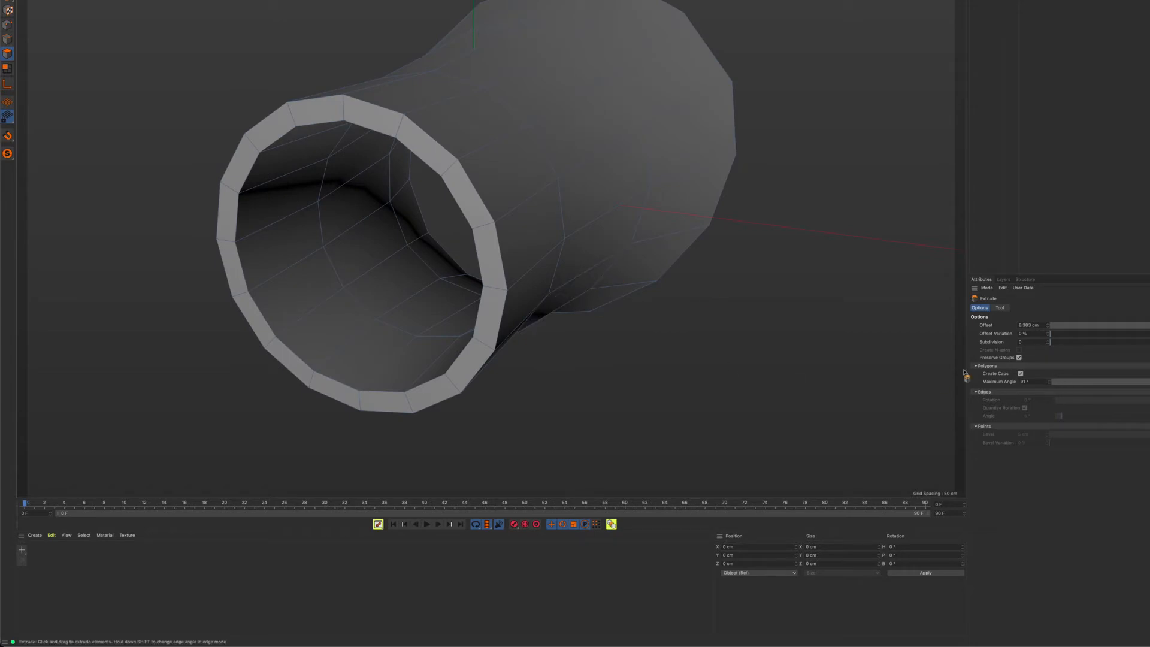
Extrude a single polygon on the sleeve's outer wall by about 21.3 cm with caps, and delete its raised end face
alt+drag(375, 313, 550, 295)
click(506, 169)
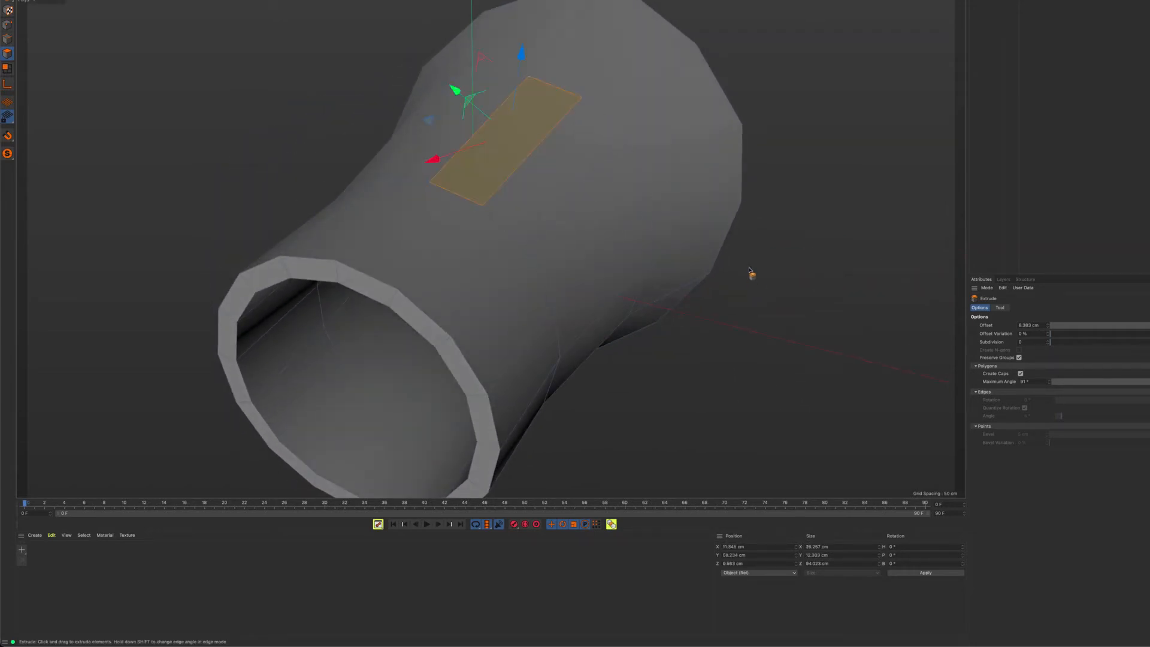
drag(769, 317, 794, 317)
key(Delete)
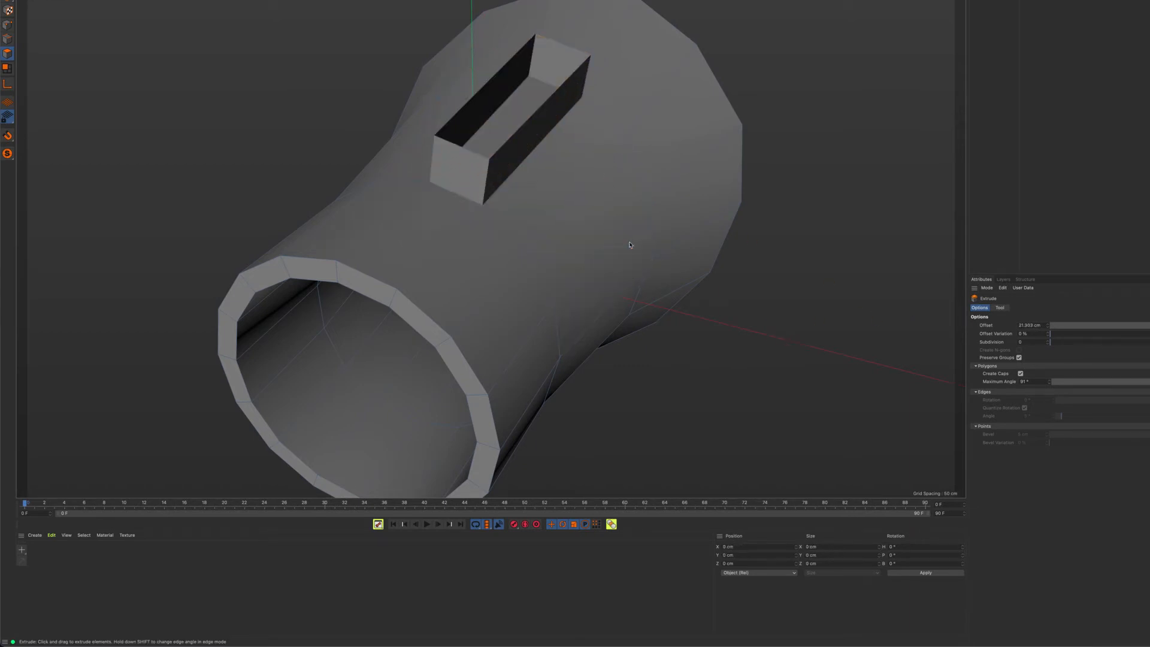
Select the face at the bottom of the opened extrusion and examine it from several angles
click(502, 140)
alt+drag(551, 257, 503, 146)
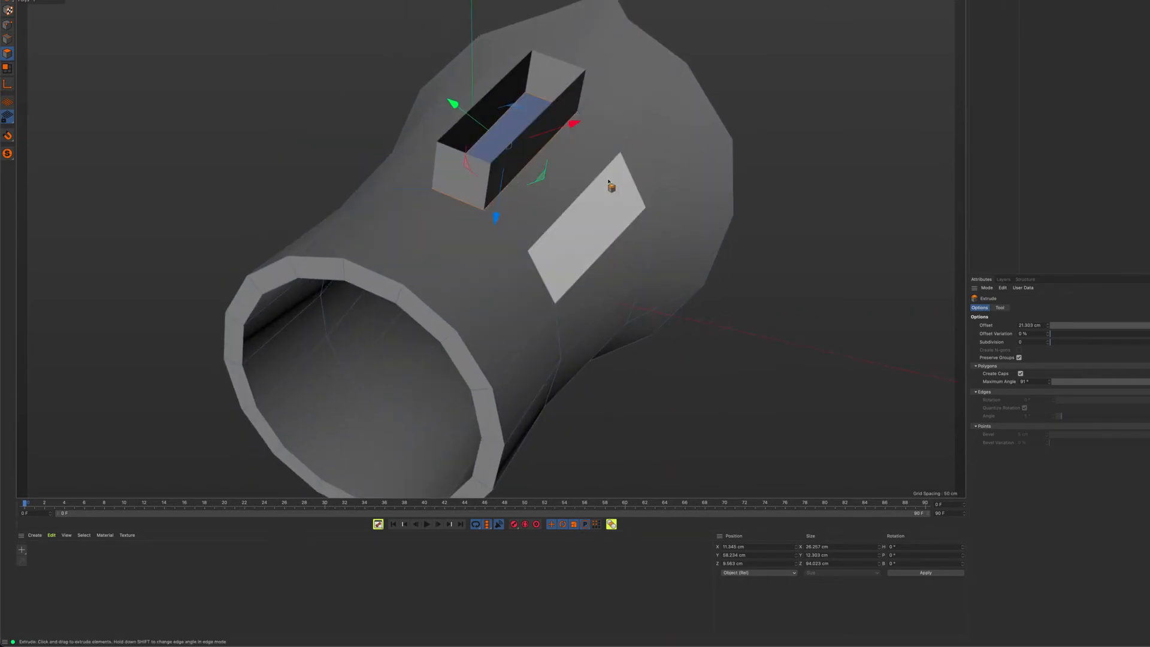
alt+drag(612, 185, 602, 225)
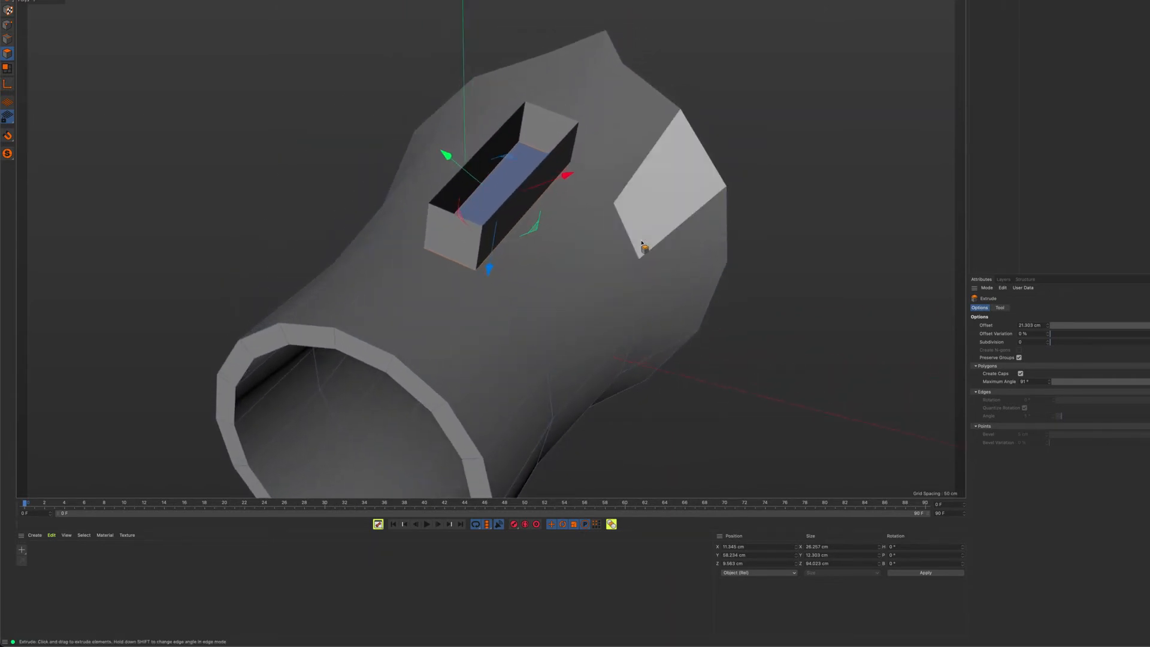
key(super+shift+a)
mouse_move(524, 165)
alt+mouse_down()
mouse_move(534, 206)
mouse_move(544, 174)
alt+mouse_up()
alt+right_drag(550, 141, 765, 192)
alt+drag(765, 192, 632, 176)
alt+right_drag(567, 318, 473, 287)
alt+drag(490, 237, 557, 168)
alt+drag(513, 273, 511, 347)
click(498, 448)
alt+drag(491, 236, 529, 364)
alt+drag(635, 144, 621, 210)
alt+right_drag(620, 206, 594, 227)
alt+drag(594, 228, 617, 216)
Undo the test extrusion and the polygon selection on the sleeve's outer wall
key(ctrl+z)
key(ctrl+z)
key(ctrl+z)
key(ctrl+z)
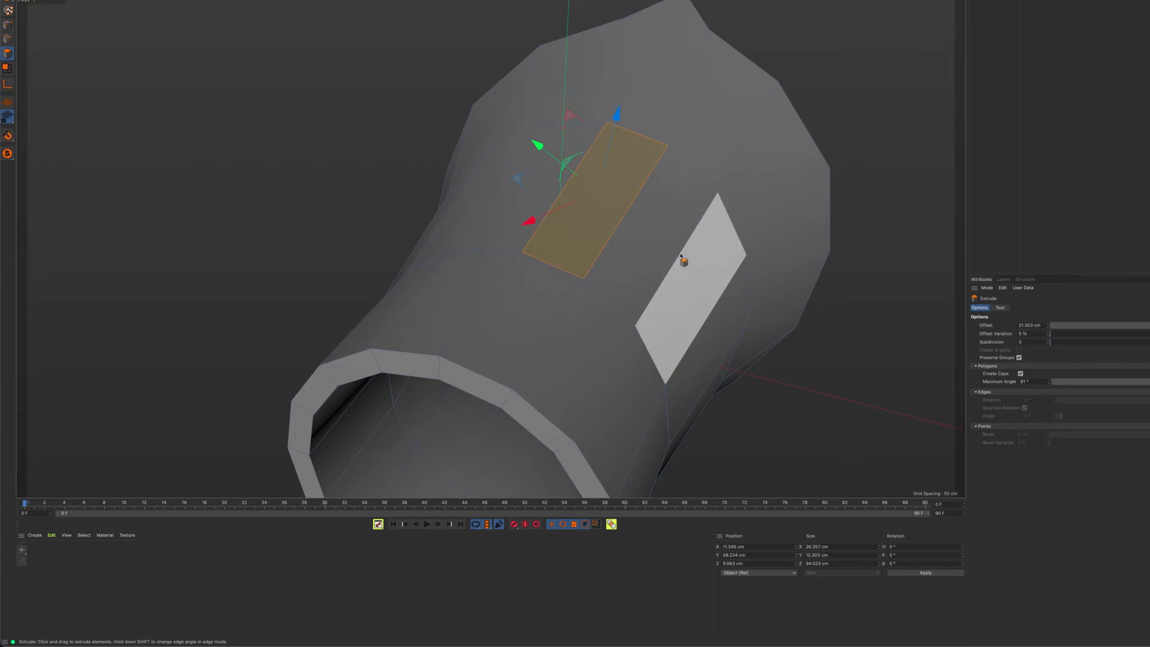
key(ctrl+z)
Smooth the sleeve by placing it under a Subdivision Surface
alt+drag(725, 296, 609, 200)
alt+right_drag(609, 201, 585, 219)
alt+drag(585, 219, 619, 249)
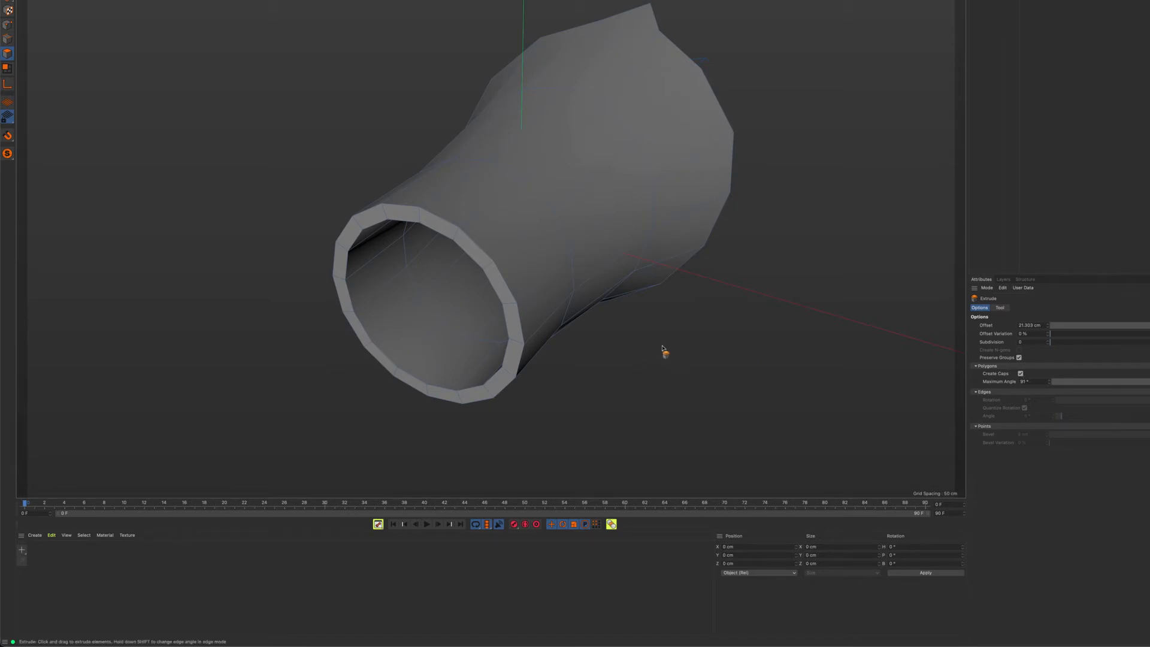
alt+drag(649, 336, 593, 359)
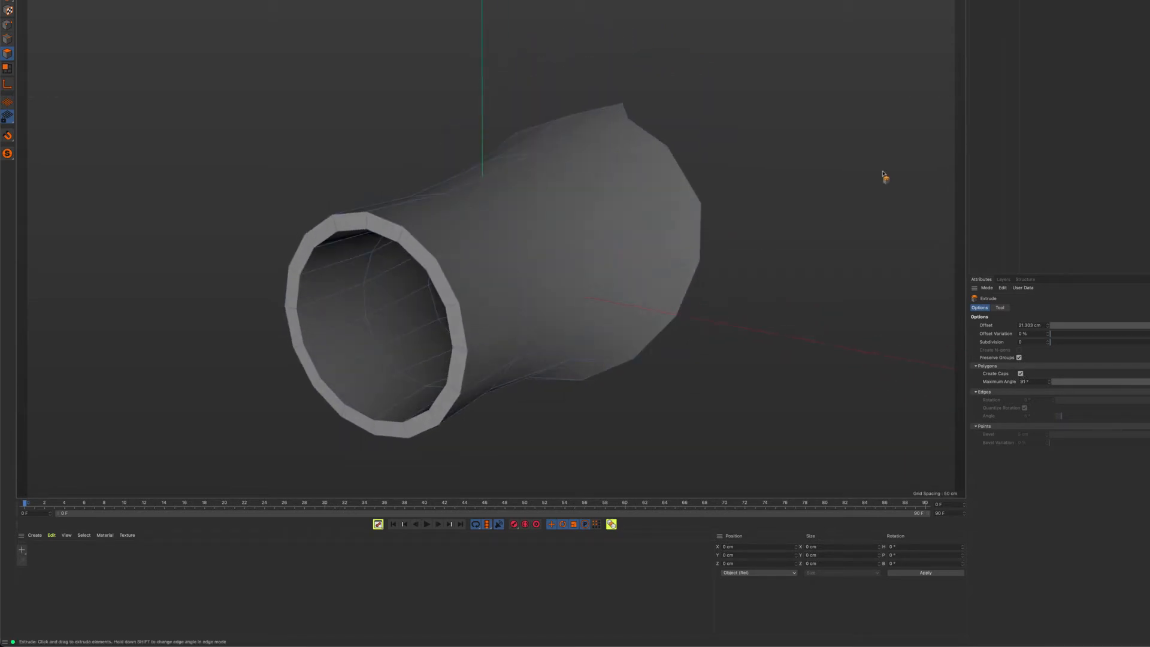
alt+drag(663, 160, 753, 154)
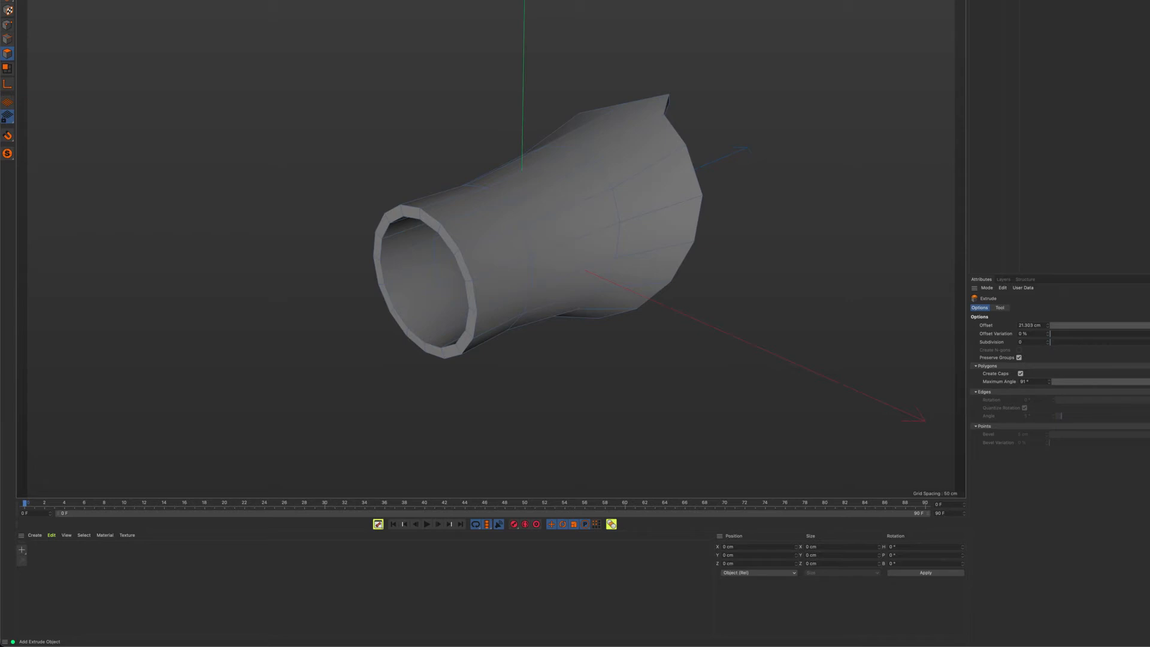
alt+drag(691, 88, 684, 104)
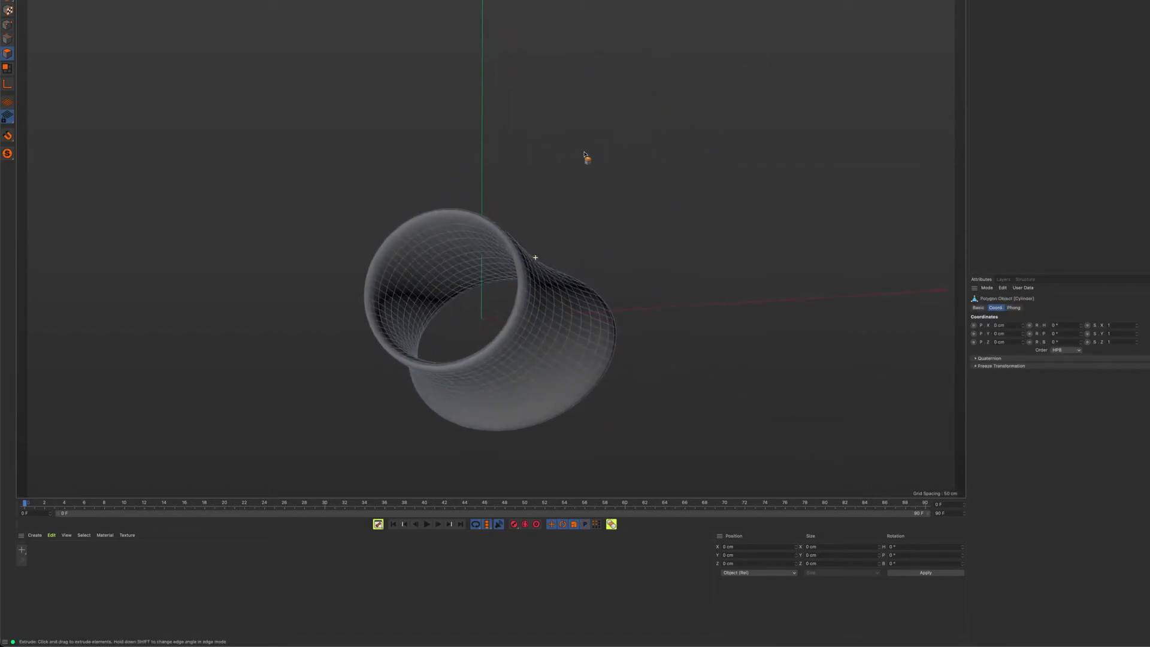
Select the Subdivision Surface and lower its Subdivision Editor level to 0
alt+drag(584, 155, 495, 231)
alt+right_drag(495, 231, 663, 234)
alt+drag(663, 235, 659, 215)
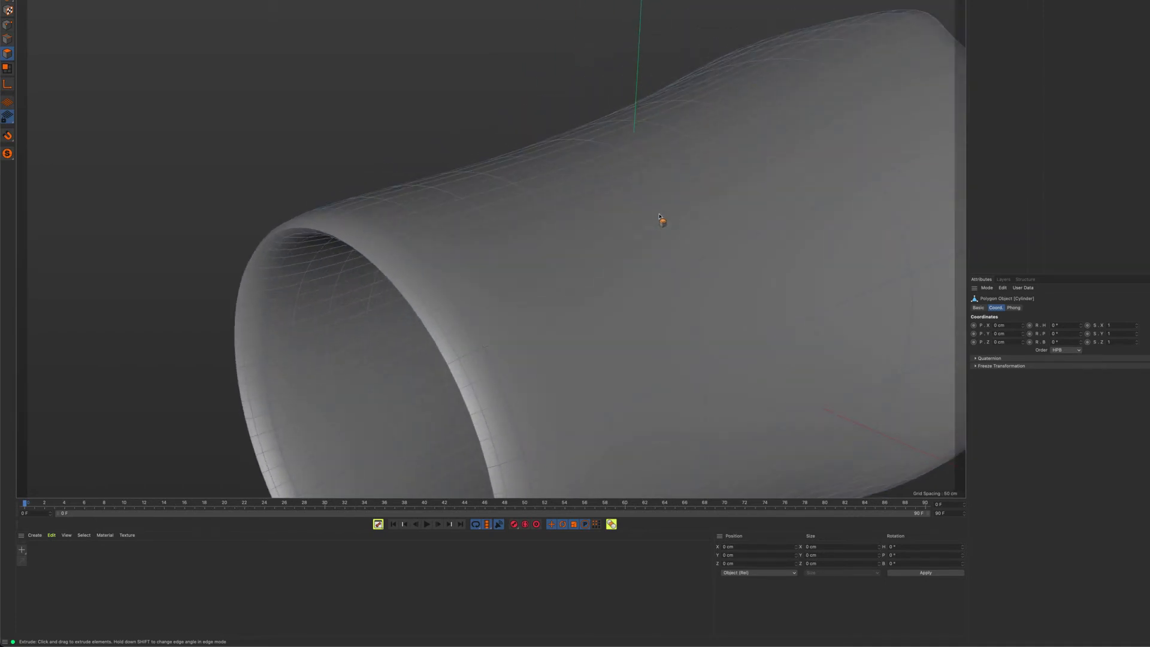
alt+middle_drag(635, 283, 590, 214)
alt+drag(590, 215, 494, 236)
scroll(589, 228, down, 3)
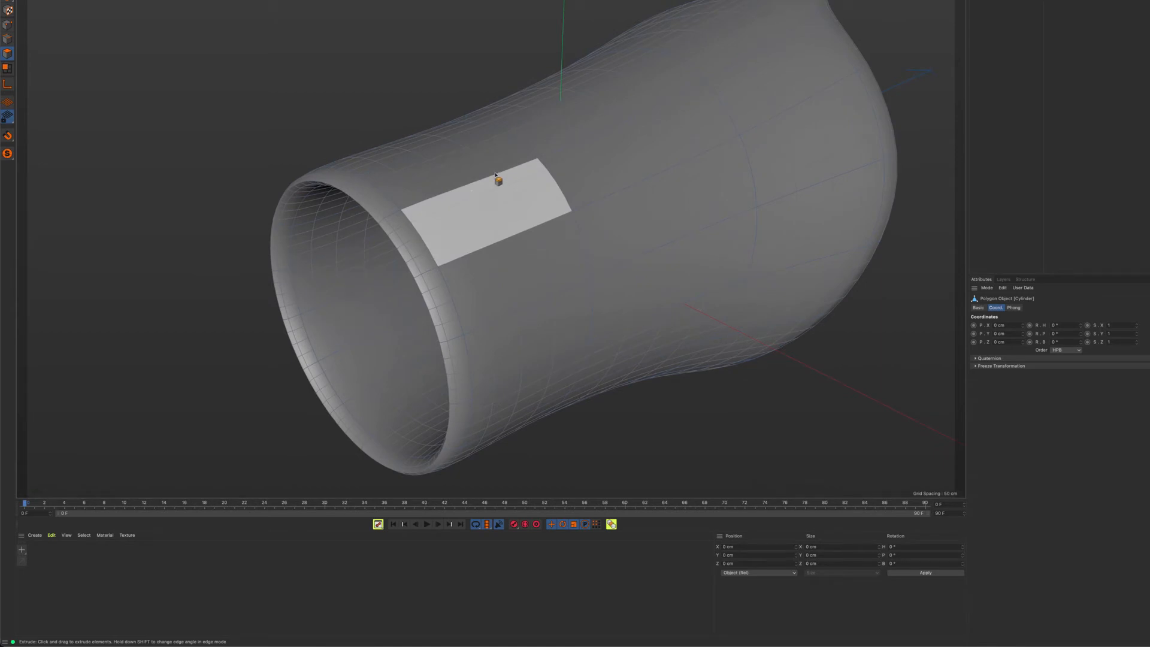
click(1006, 1)
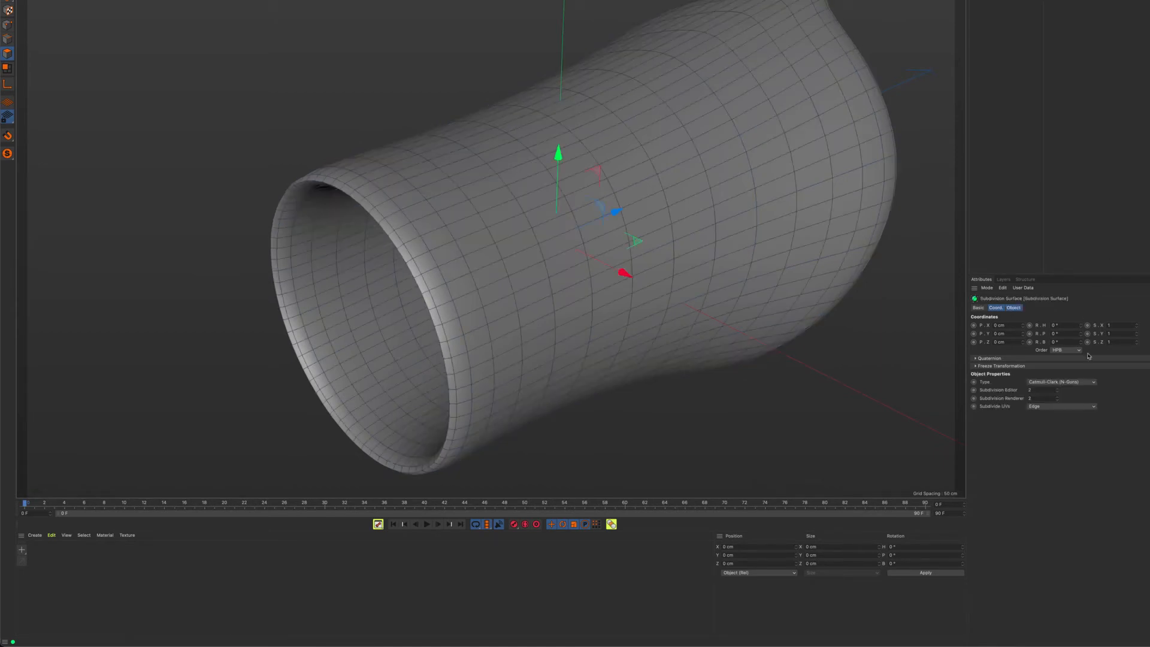
click(1059, 394)
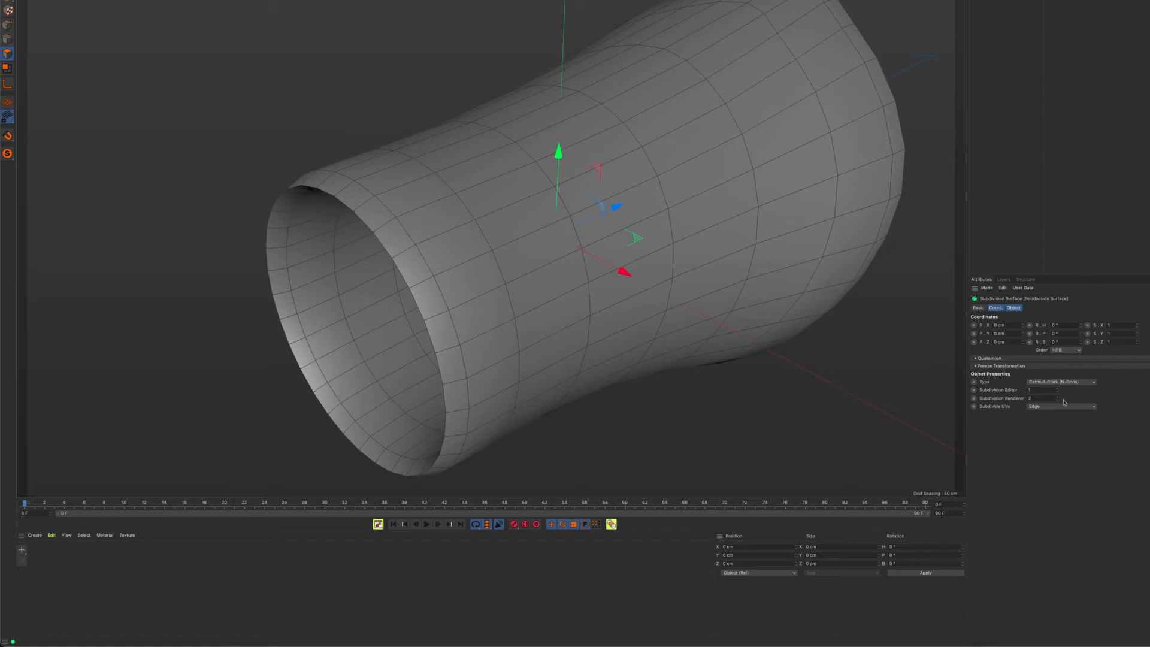
click(1058, 394)
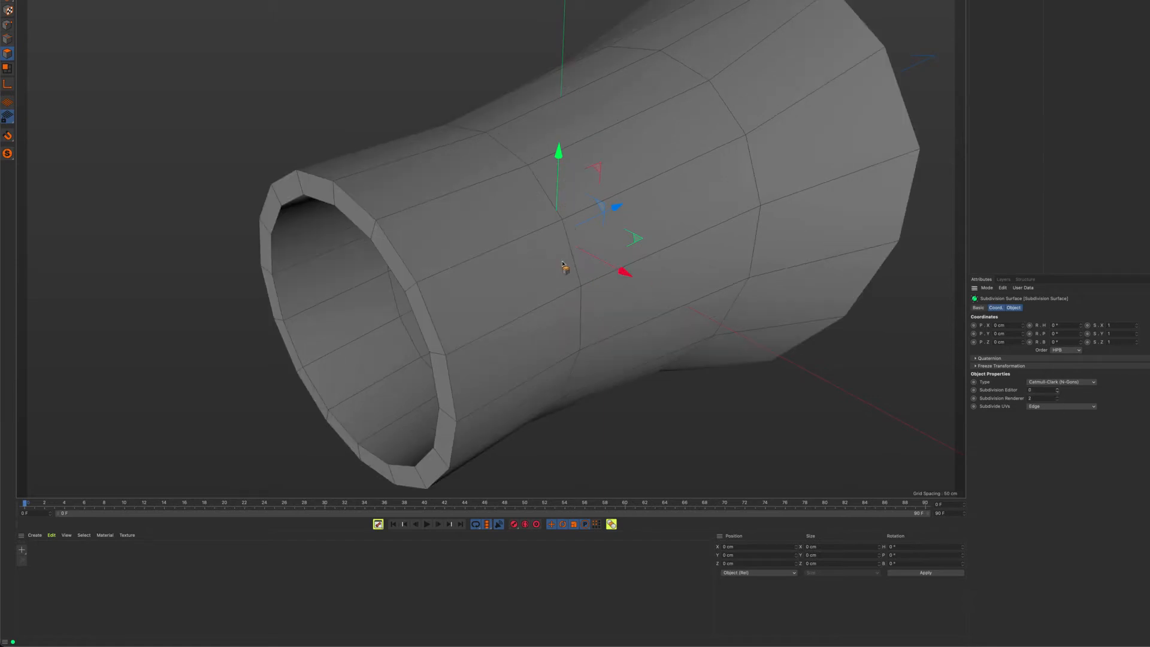
Raise the Subdivision Surface's Subdivision Editor level to 3
click(1058, 389)
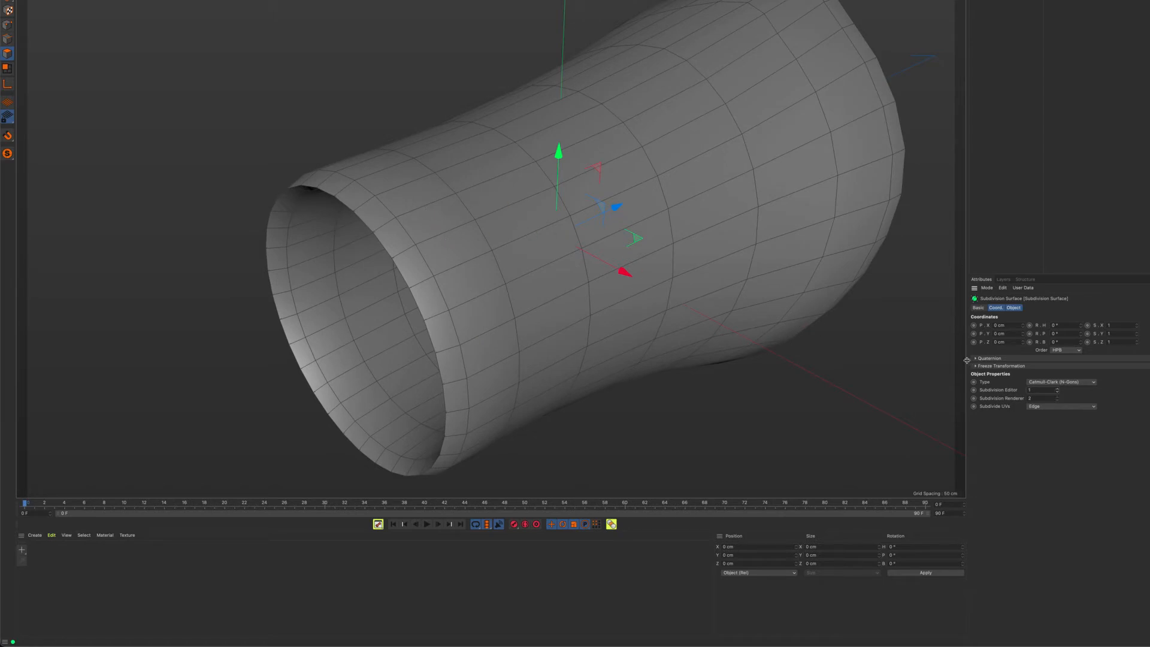
click(1058, 390)
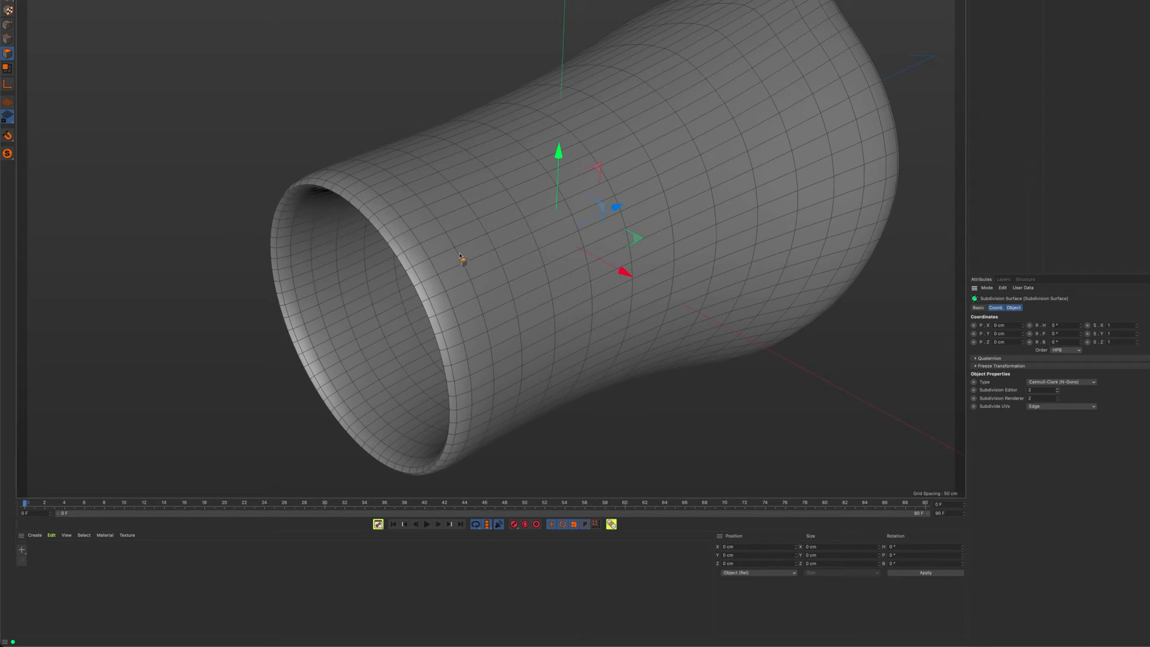
click(1058, 391)
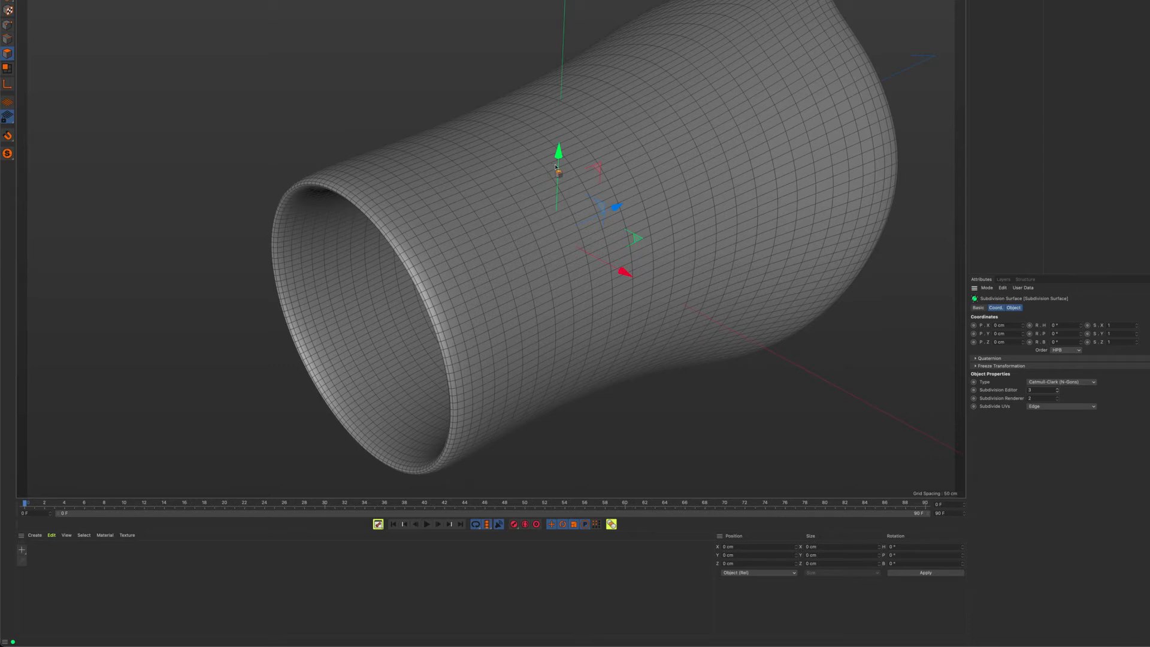
Switch the Subdivision Editor level between 2 and 3 to compare the mesh density, ending at 3
alt+drag(494, 269, 646, 275)
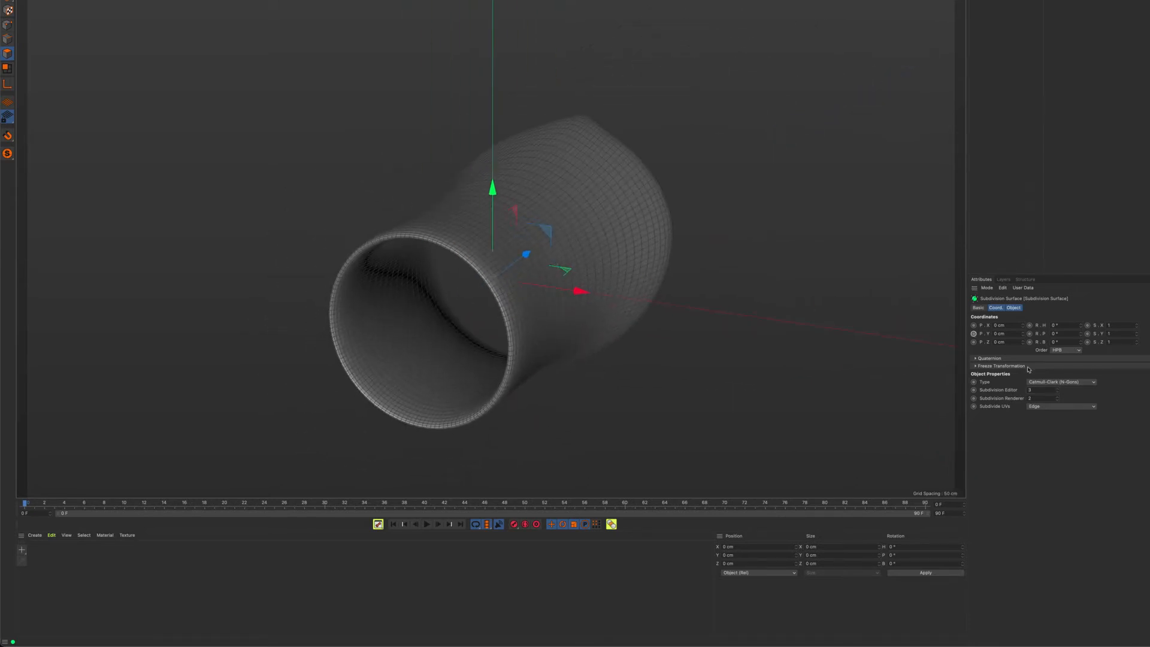
click(1058, 393)
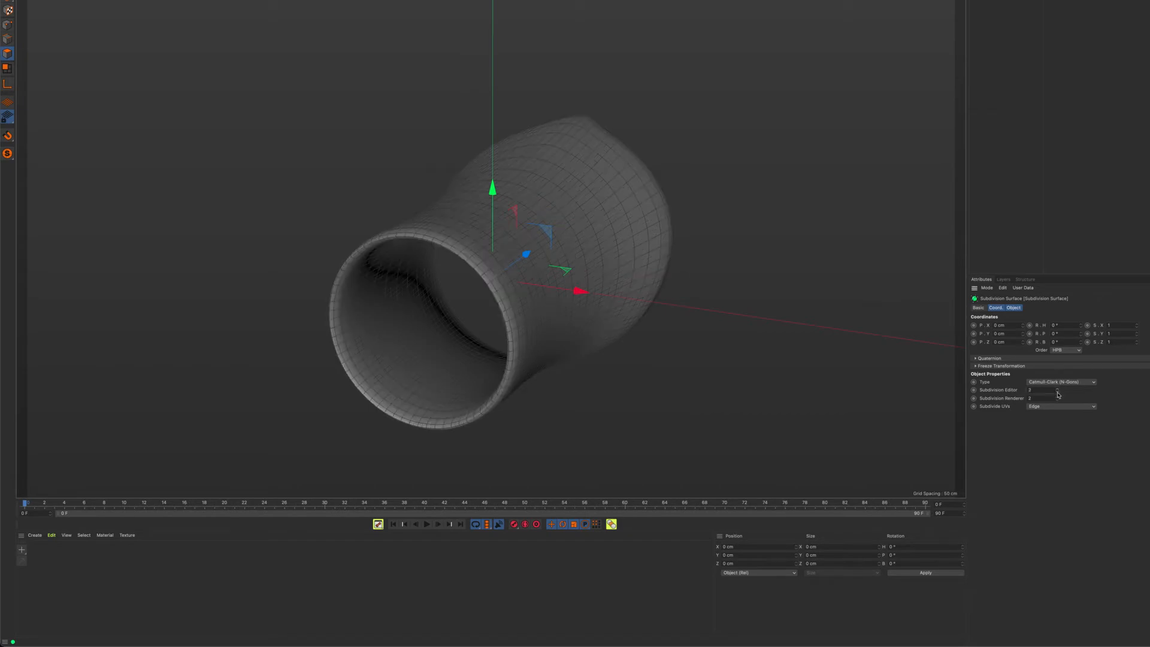
click(1059, 390)
click(1058, 394)
scroll(492, 271, up, 4)
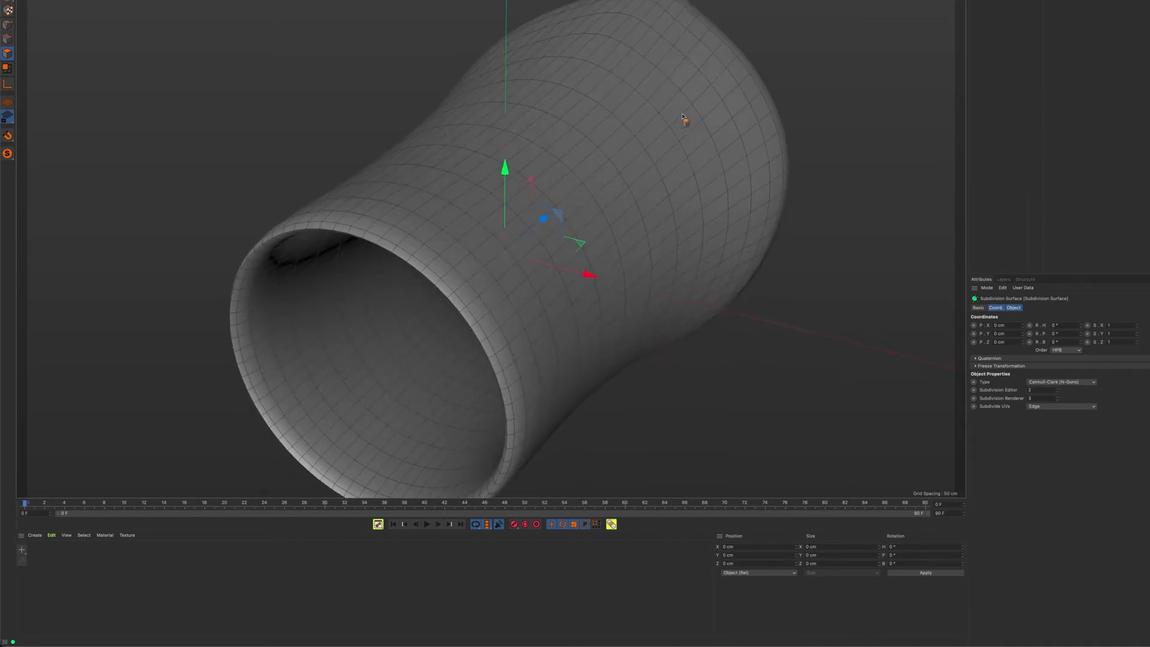
click(1058, 391)
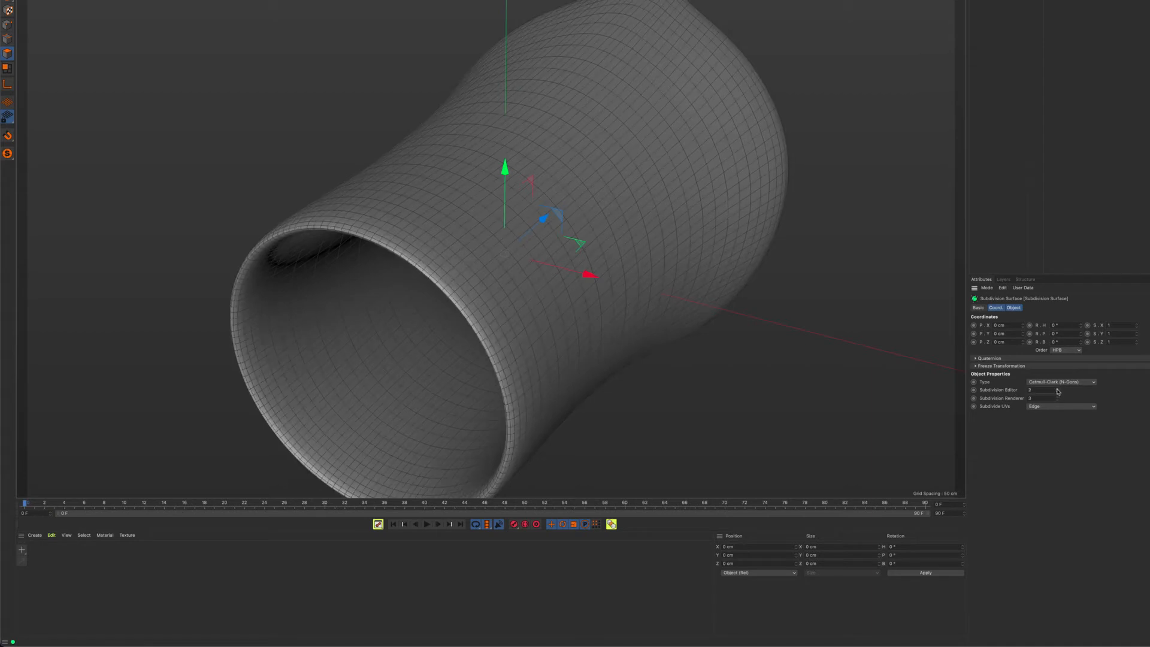
Select the Cylinder polygon object and examine the smoothed rim of the narrow end from several angles
mouse_move(500, 274)
alt+mouse_down()
mouse_move(529, 254)
mouse_move(506, 203)
mouse_move(588, 228)
mouse_move(523, 284)
mouse_move(423, 221)
mouse_move(481, 189)
alt+mouse_up()
alt+drag(519, 220, 459, 220)
scroll(558, 205, up, 4)
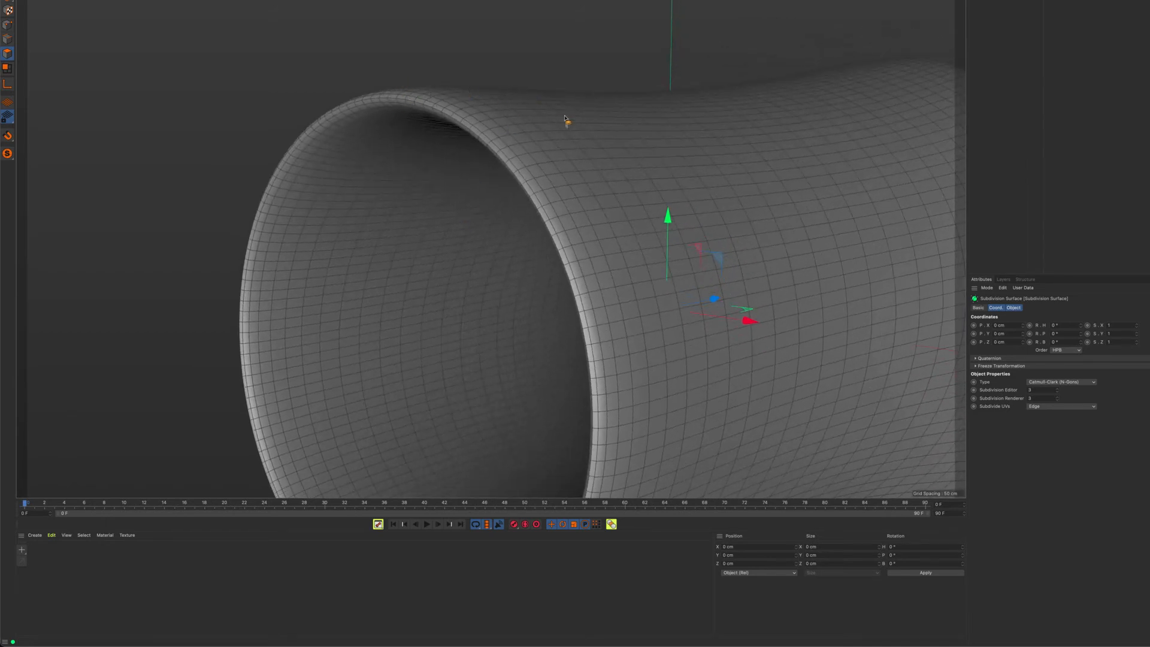
alt+drag(487, 124, 477, 156)
alt+drag(473, 109, 448, 129)
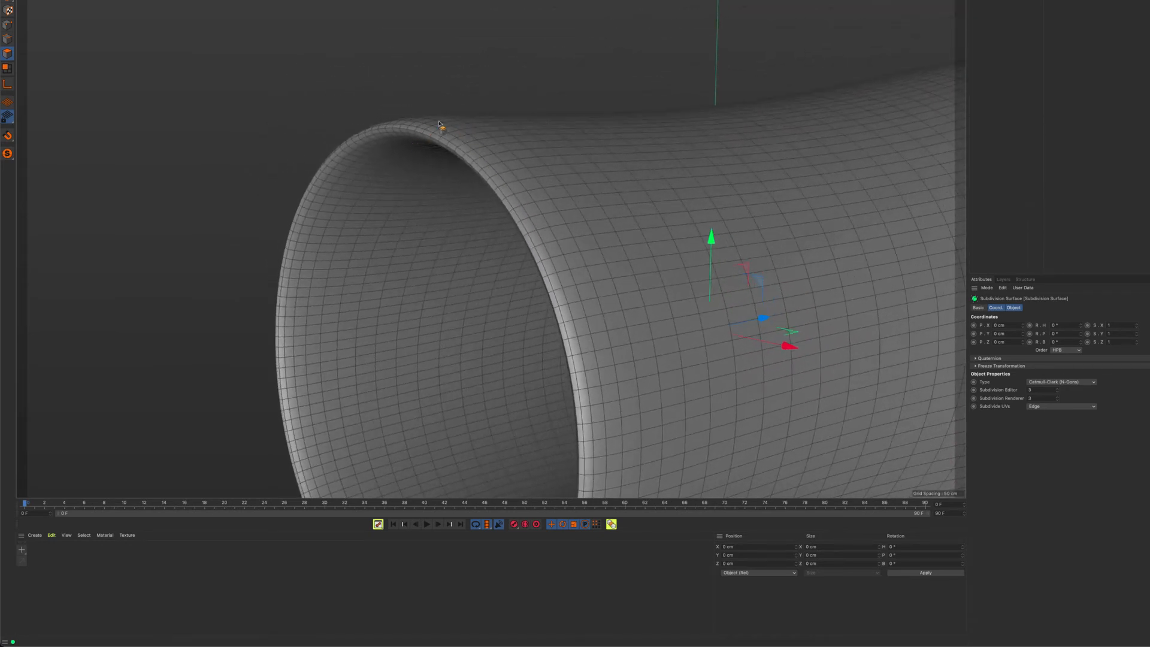
click(999, 1)
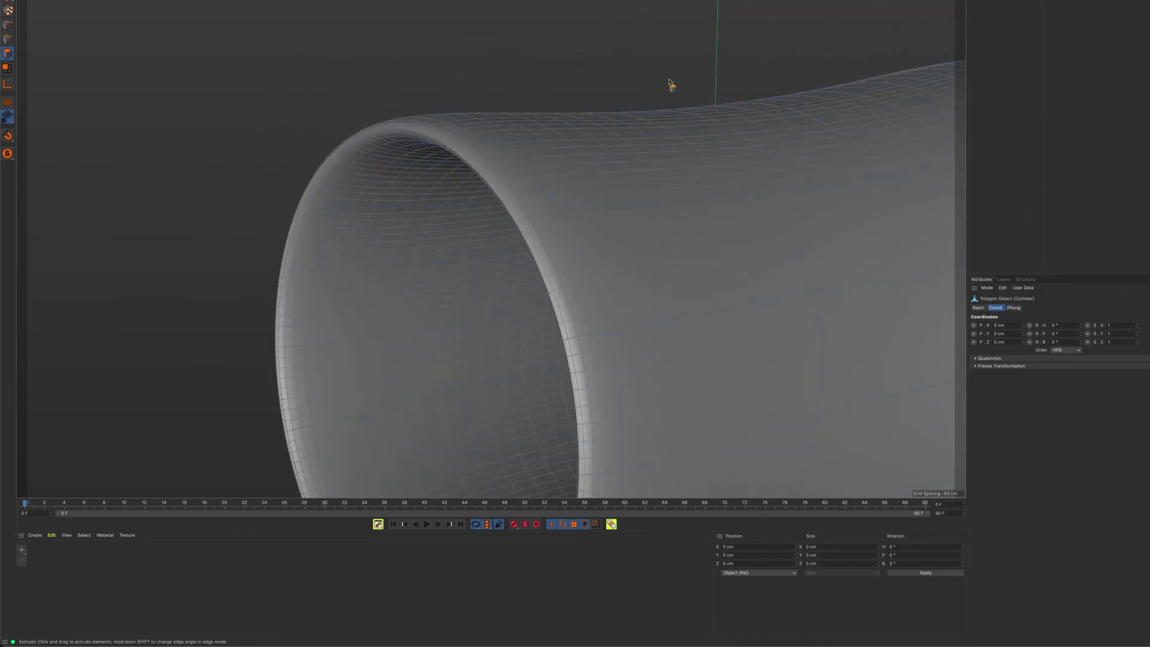
alt+right_drag(667, 84, 596, 87)
alt+middle_drag(596, 87, 521, 105)
alt+drag(521, 105, 526, 104)
alt+middle_drag(535, 61, 573, 221)
alt+drag(573, 222, 624, 197)
Start Loop/Path Cut on the Cylinder polygon object and examine possible loop positions around the narrow end's rim
key(d)
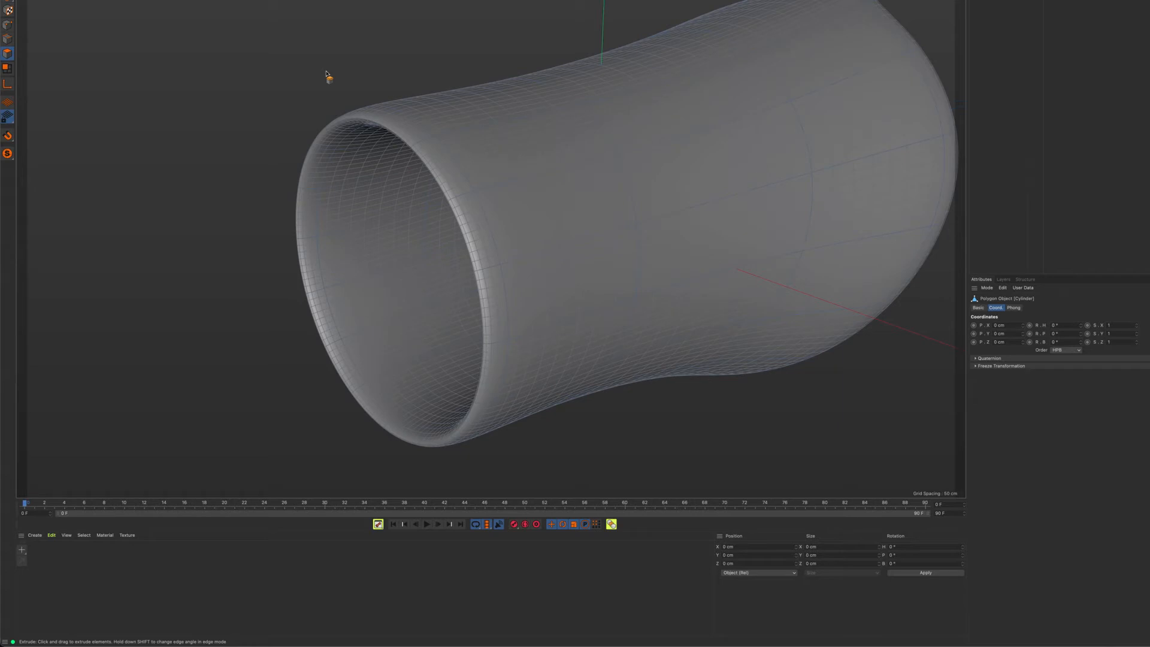
key(k)
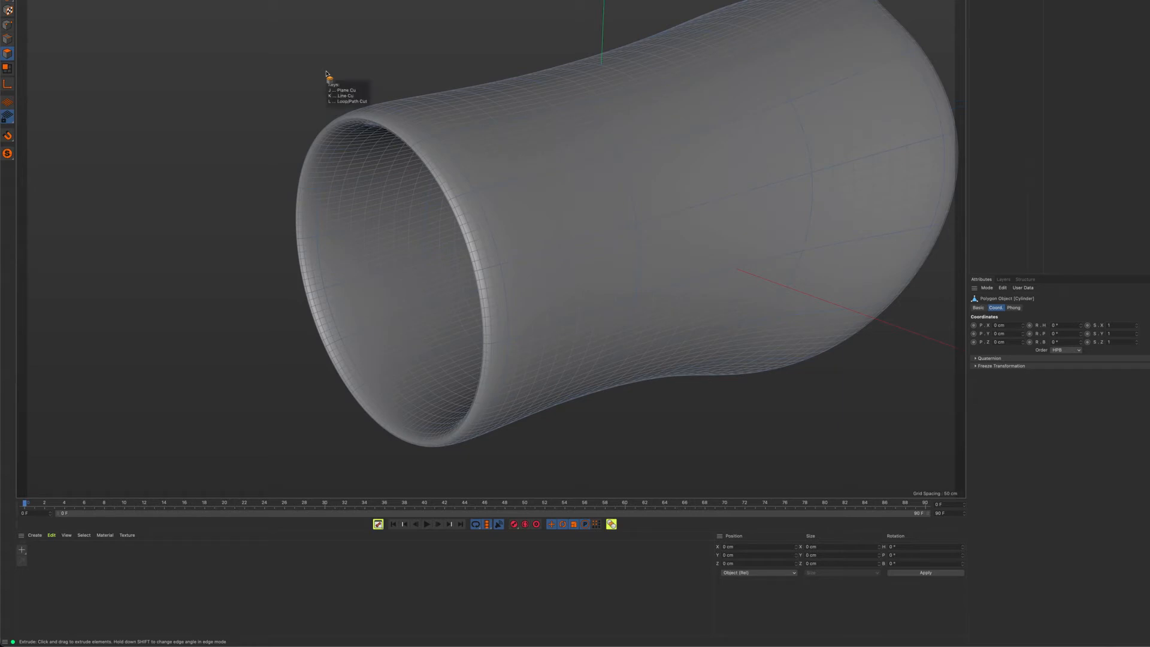
key(l)
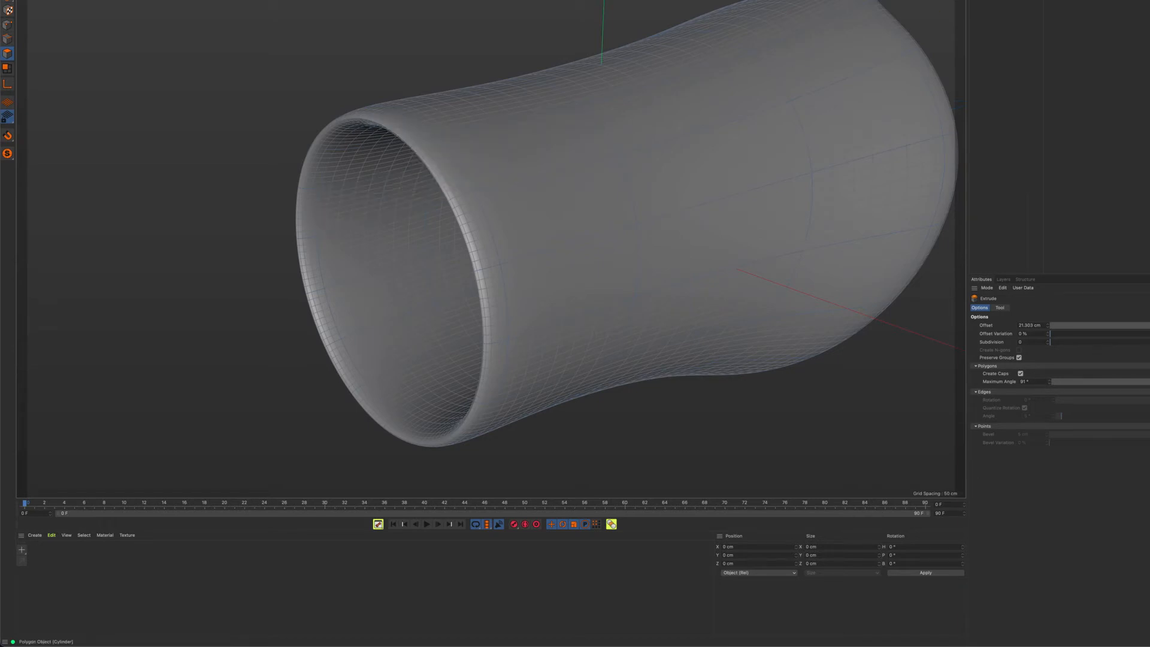
click(997, 1)
key(k)
key(l)
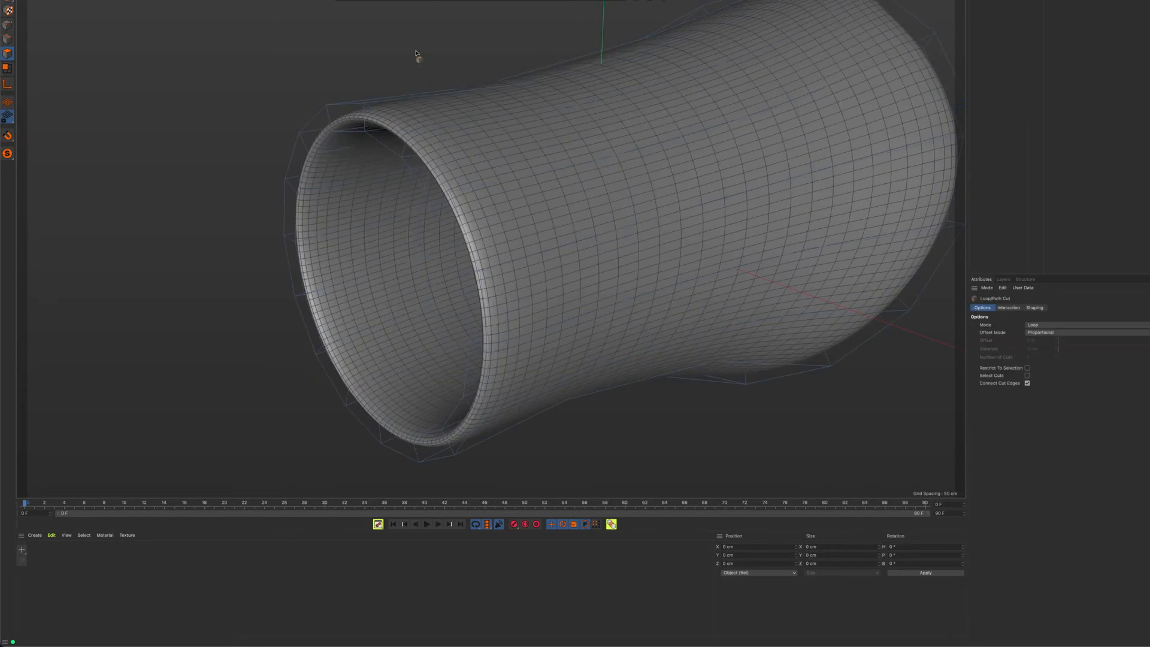
alt+drag(416, 54, 418, 157)
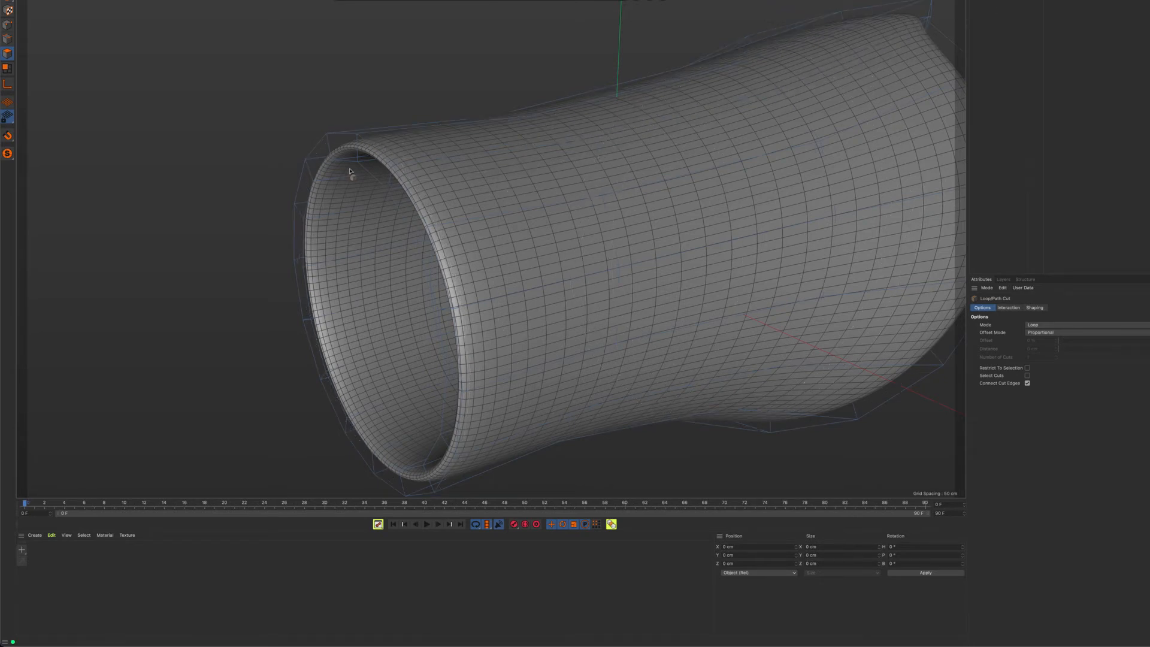
scroll(311, 170, up, 8)
alt+drag(493, 236, 407, 197)
alt+drag(426, 144, 488, 175)
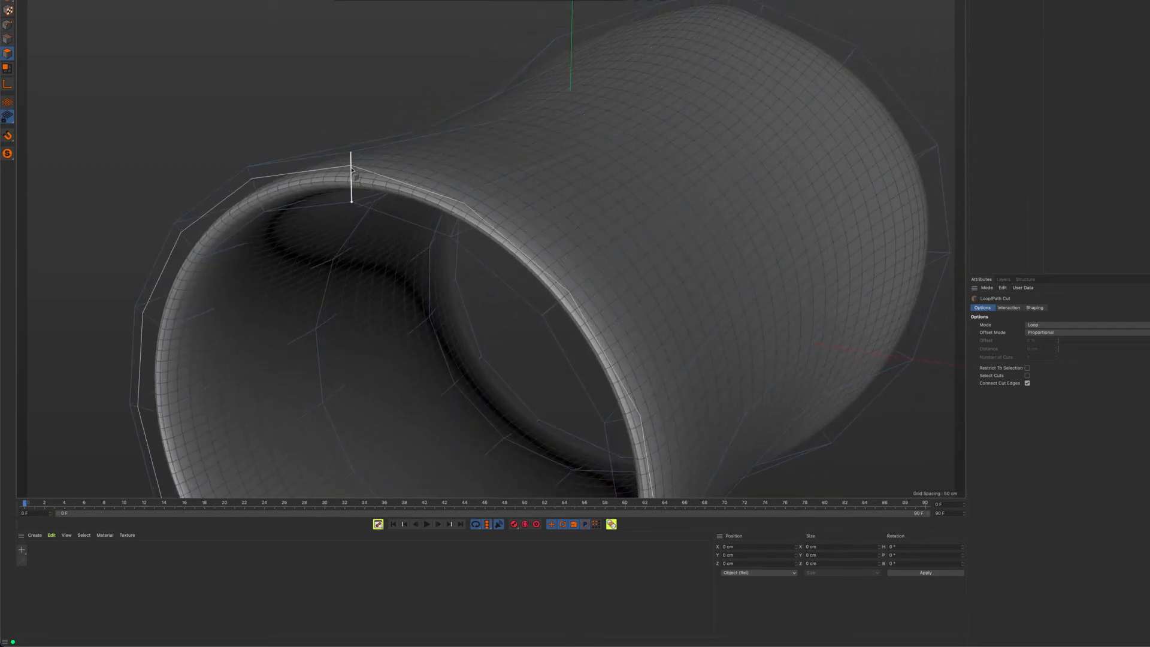
alt+drag(379, 160, 377, 181)
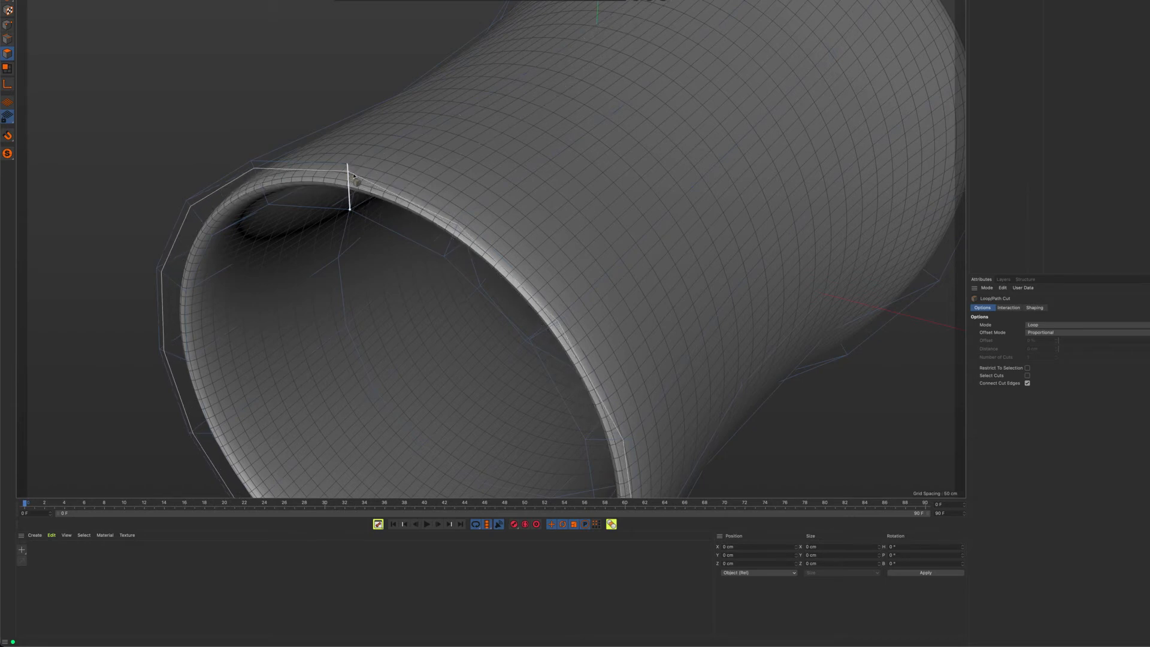
alt+drag(518, 168, 722, 89)
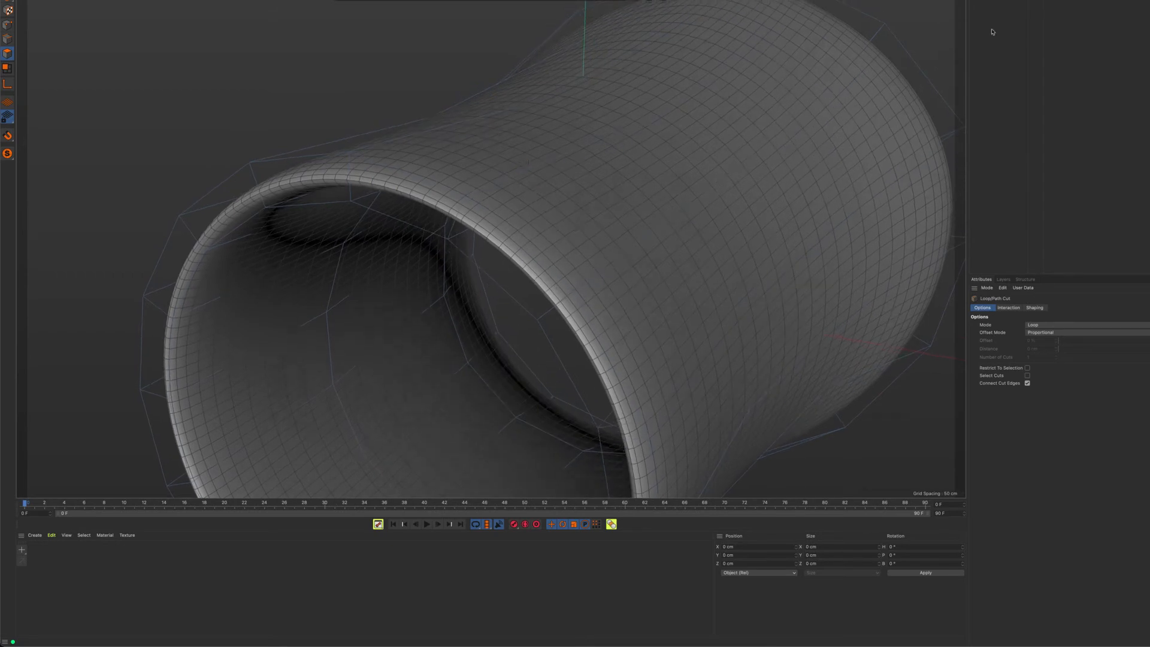
Turn off the subdivision smoothing and select an inner-rim edge of the narrow end with Live Selection in edge mode
key(q)
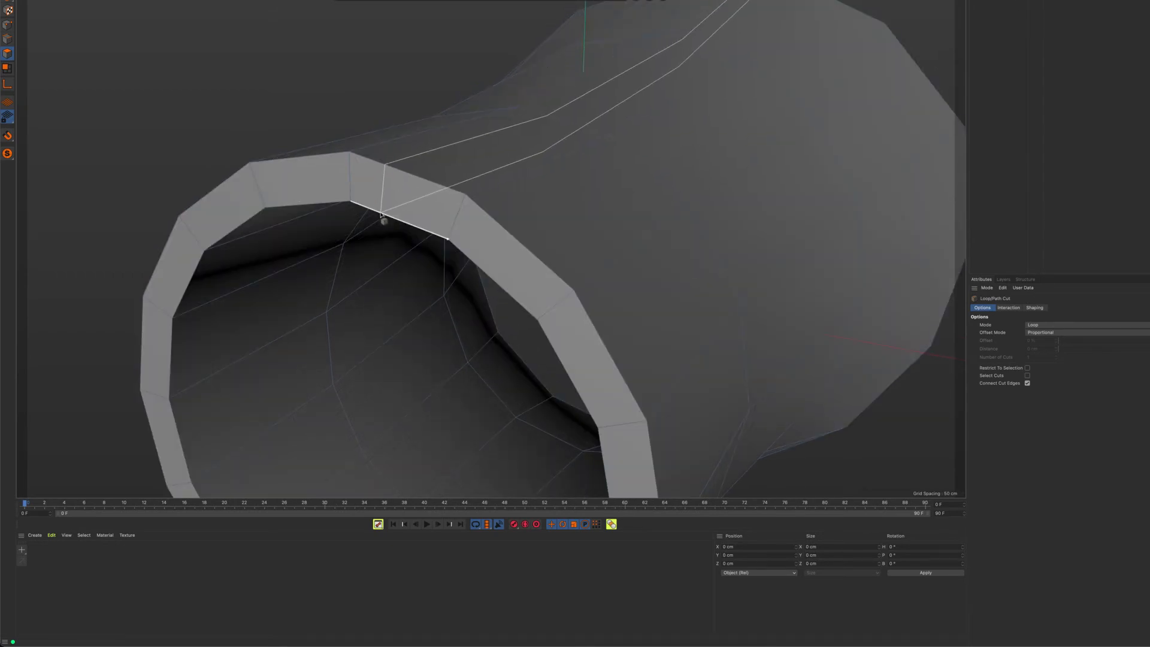
click(247, 0)
click(232, 0)
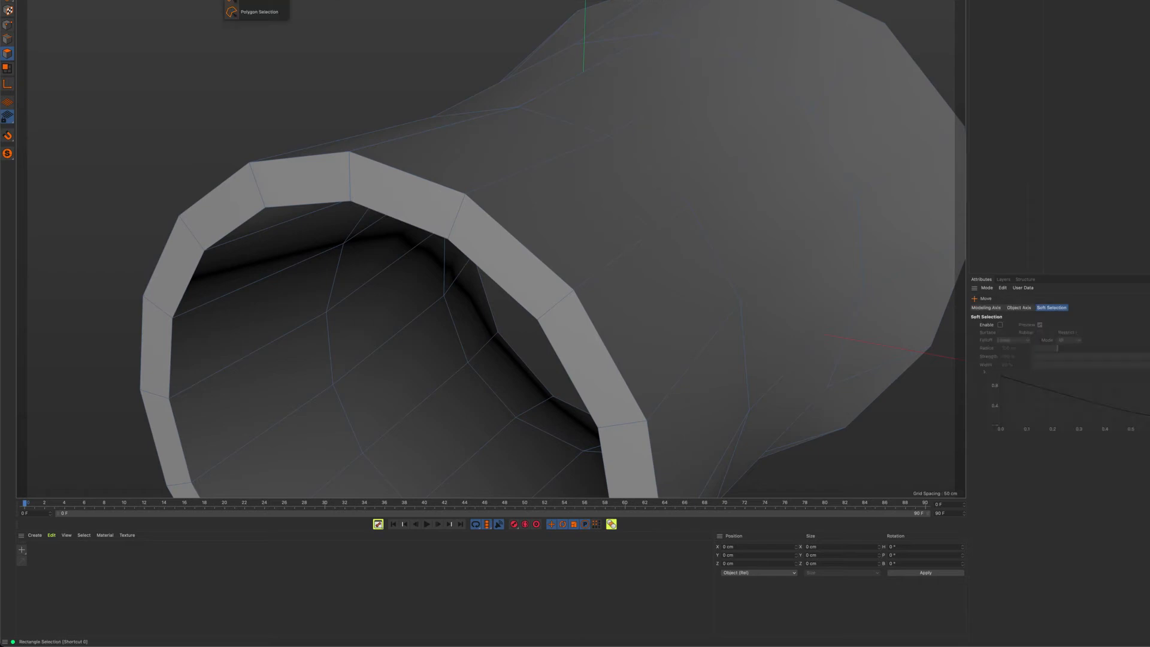
click(248, 1)
click(7, 39)
click(401, 224)
alt+drag(401, 225, 417, 178)
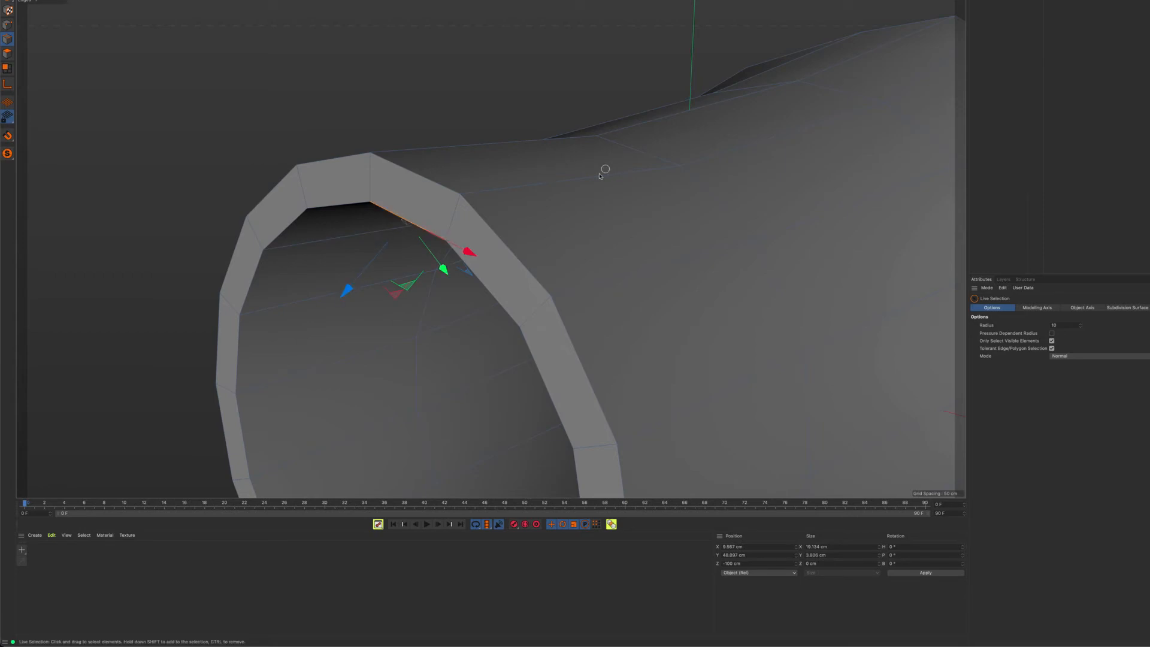
click(632, 150)
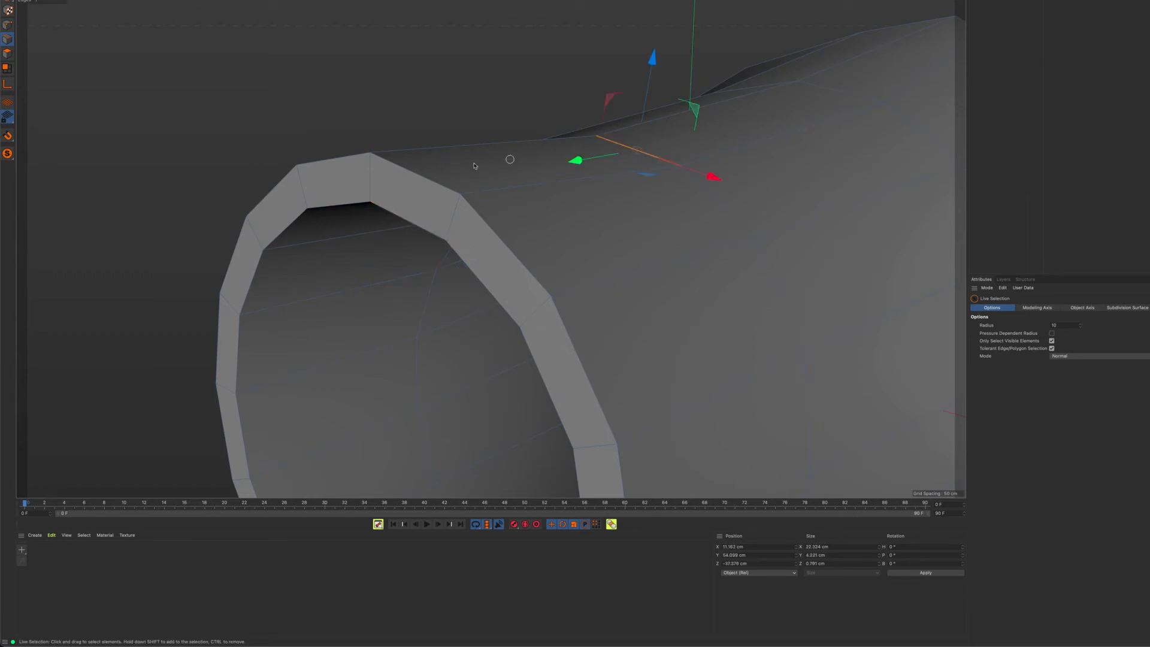
click(406, 216)
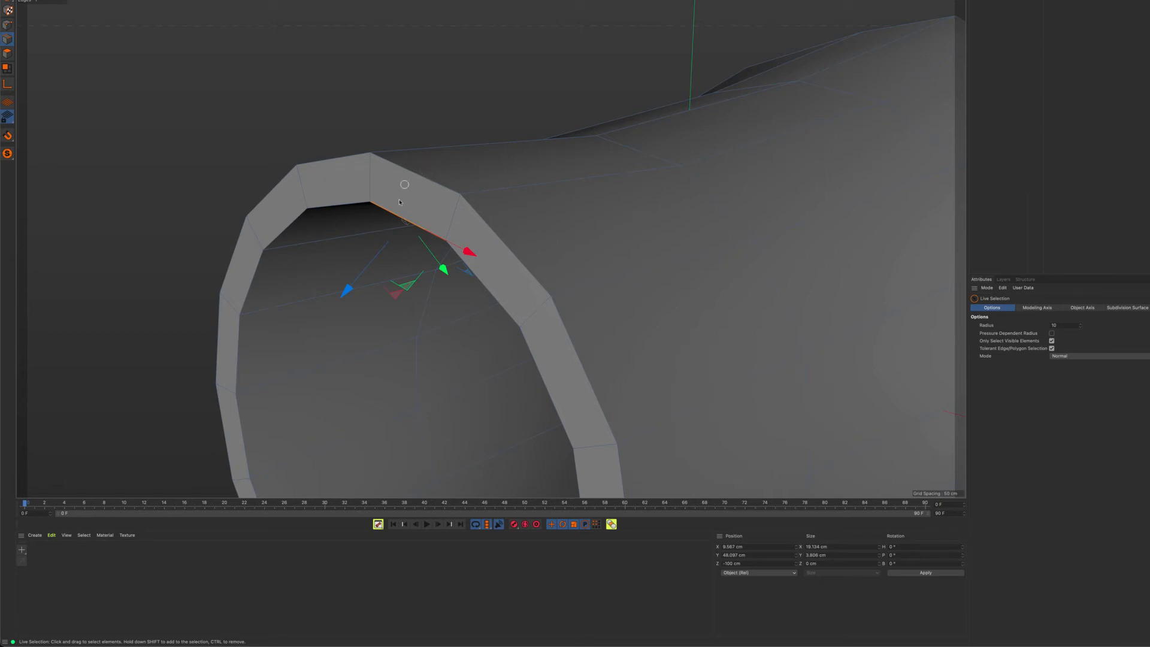
scroll(400, 202, up, 10)
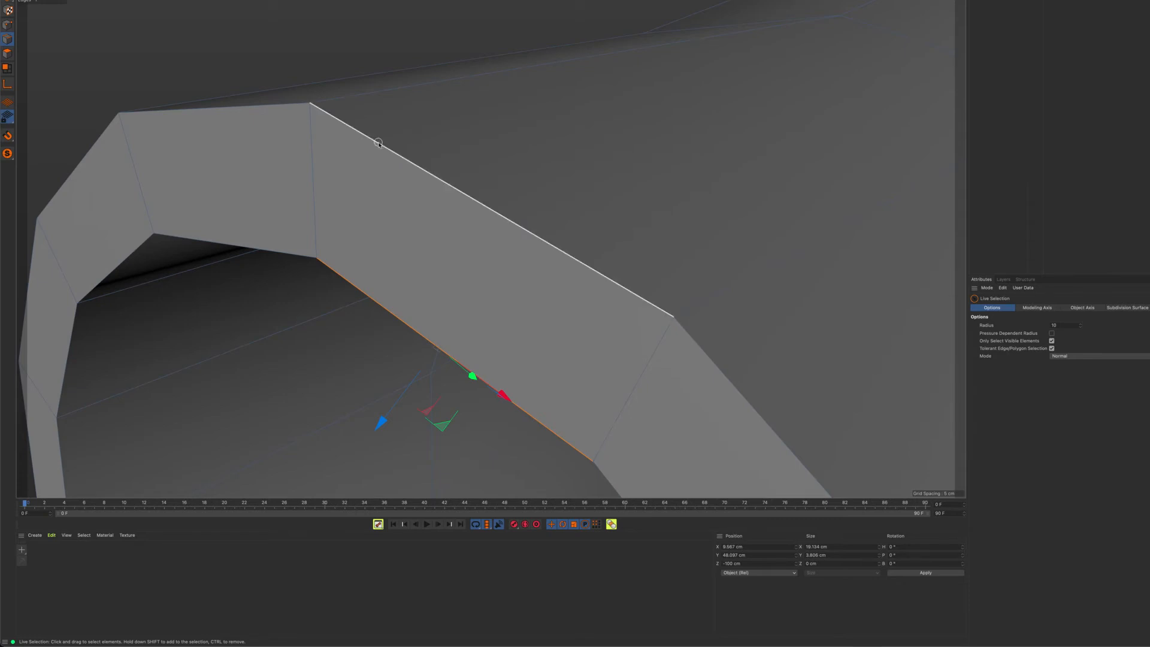
alt+drag(395, 202, 403, 278)
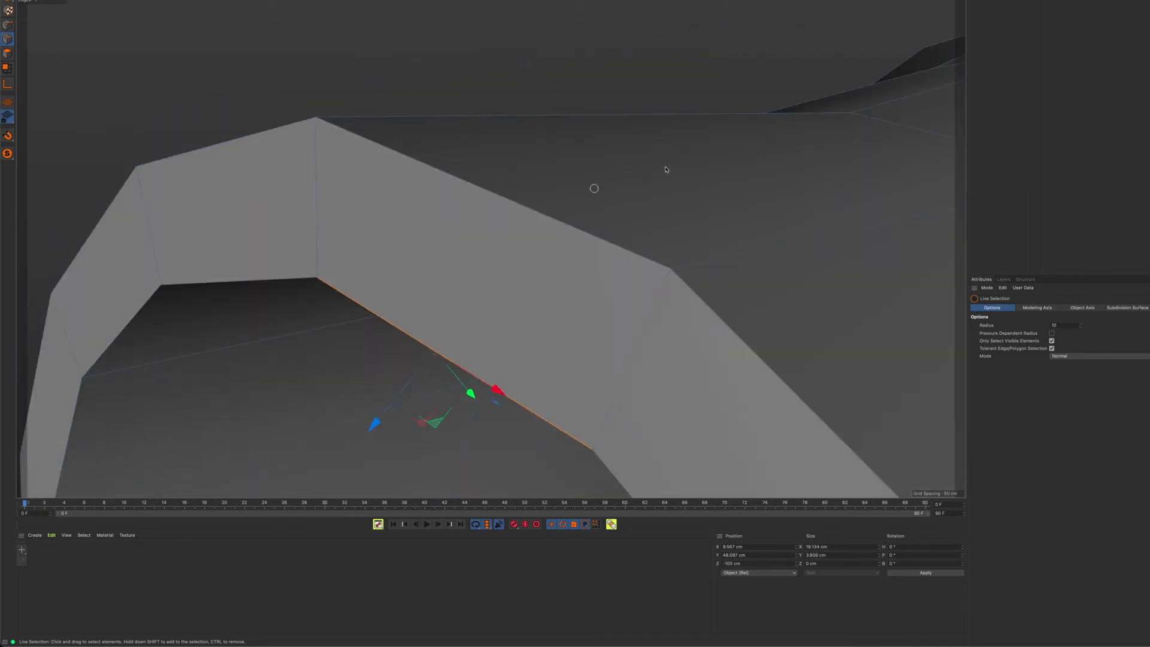
mouse_move(358, 176)
alt+mouse_down()
mouse_move(363, 195)
mouse_move(435, 225)
mouse_move(378, 196)
alt+mouse_up()
mouse_move(436, 191)
alt+right_down()
mouse_move(483, 84)
mouse_move(569, 108)
alt+right_up()
Turn the smoothing back on and cut an edge loop around the narrow end's outer wall at about 2.1 % offset
key(q)
alt+middle_drag(570, 108, 539, 90)
key(k)
key(l)
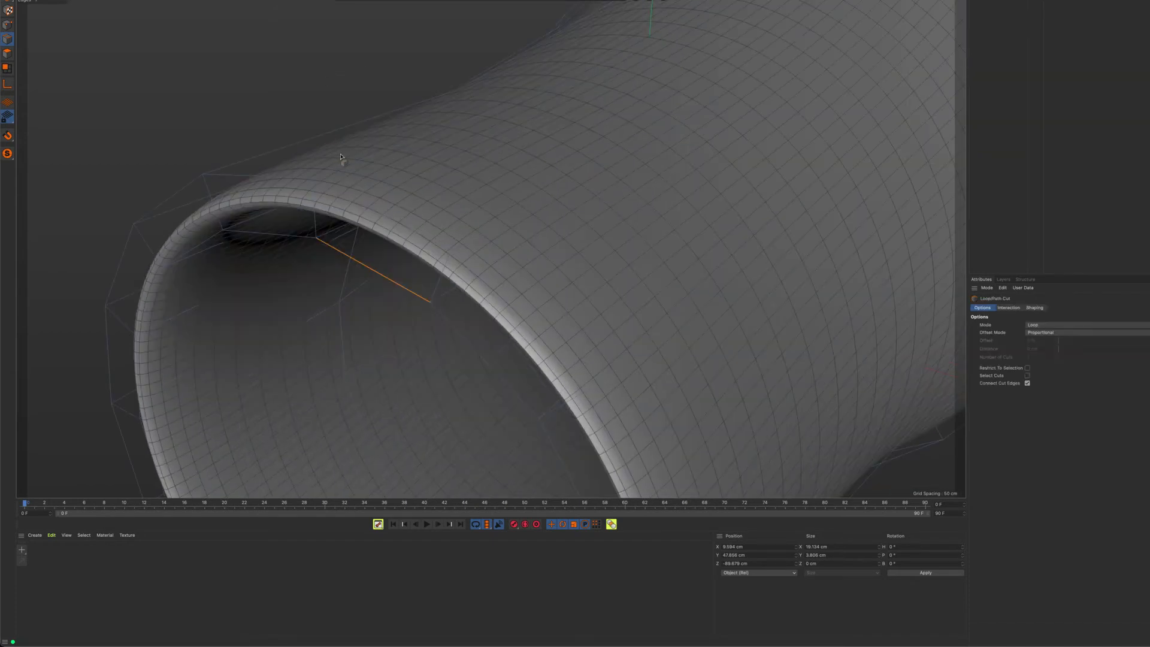
scroll(336, 156, up, 6)
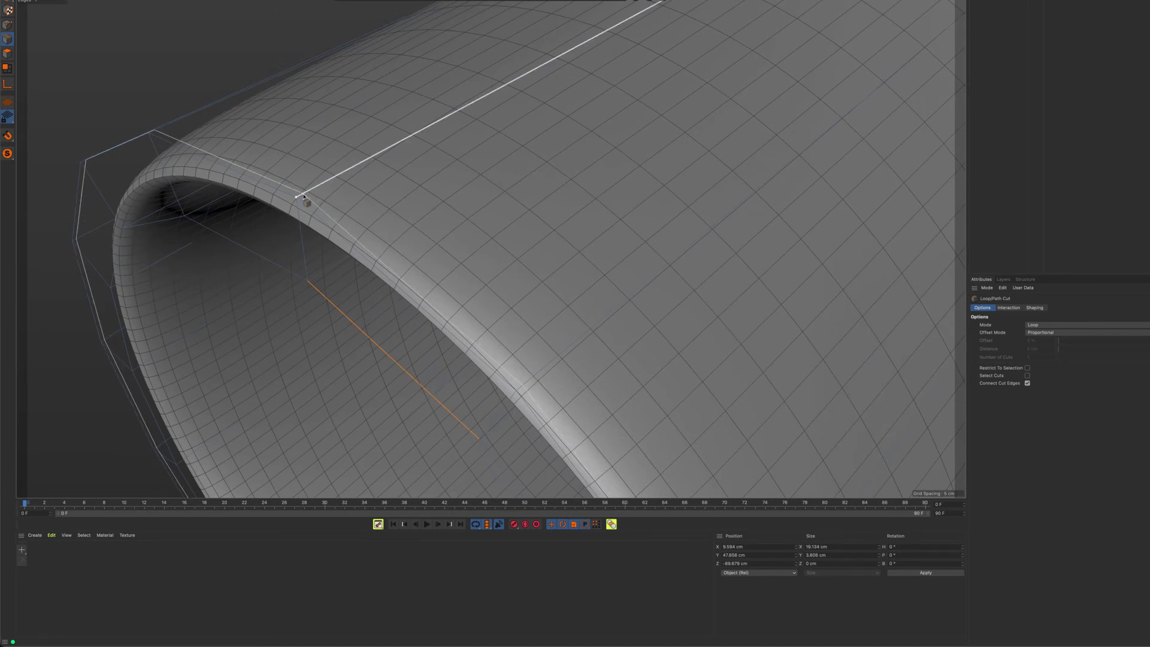
click(304, 195)
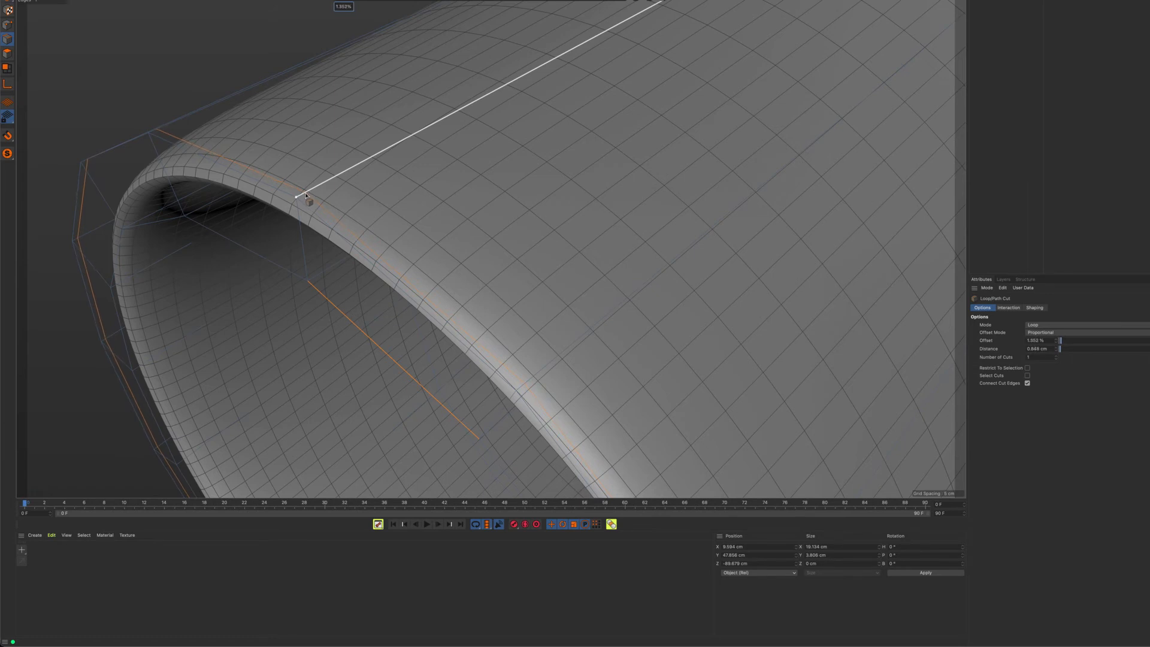
drag(307, 195, 310, 195)
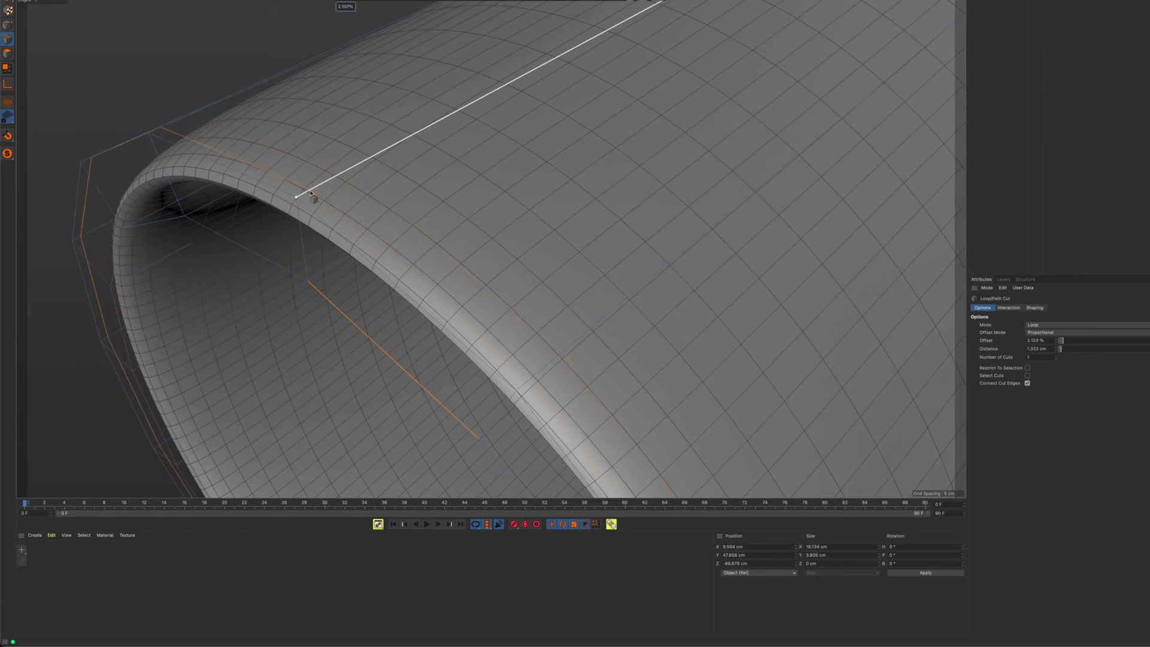
click(310, 193)
Cut an edge loop around the inner wall just inside the narrow rim at about 2.07 % offset
alt+drag(311, 241, 350, 141)
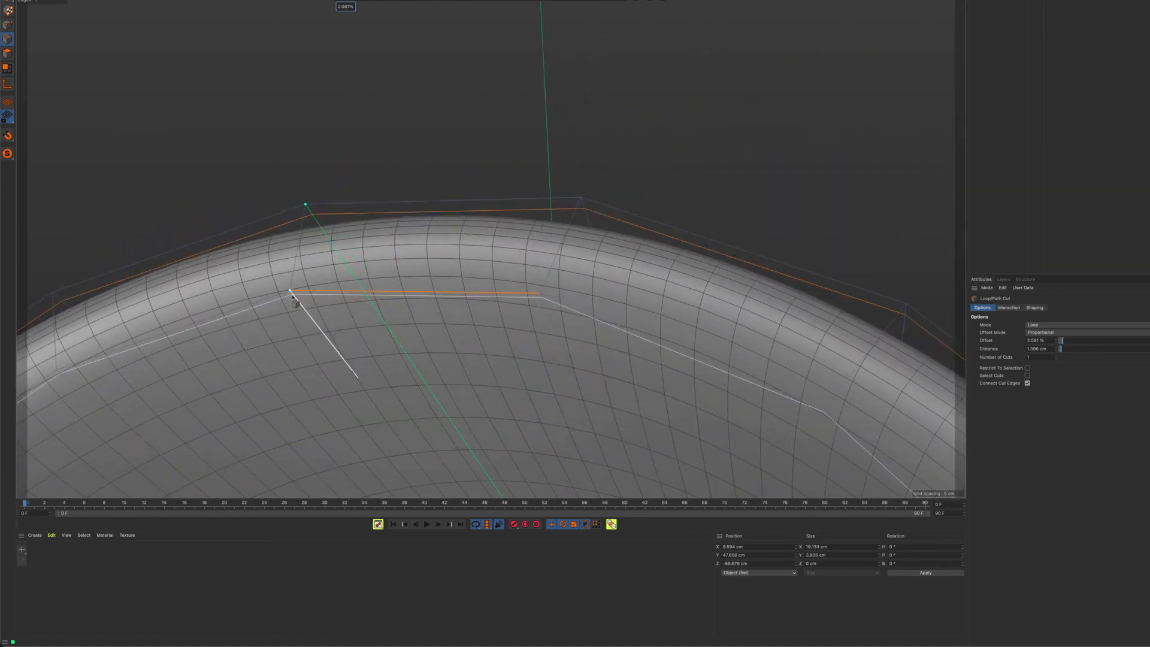
click(295, 299)
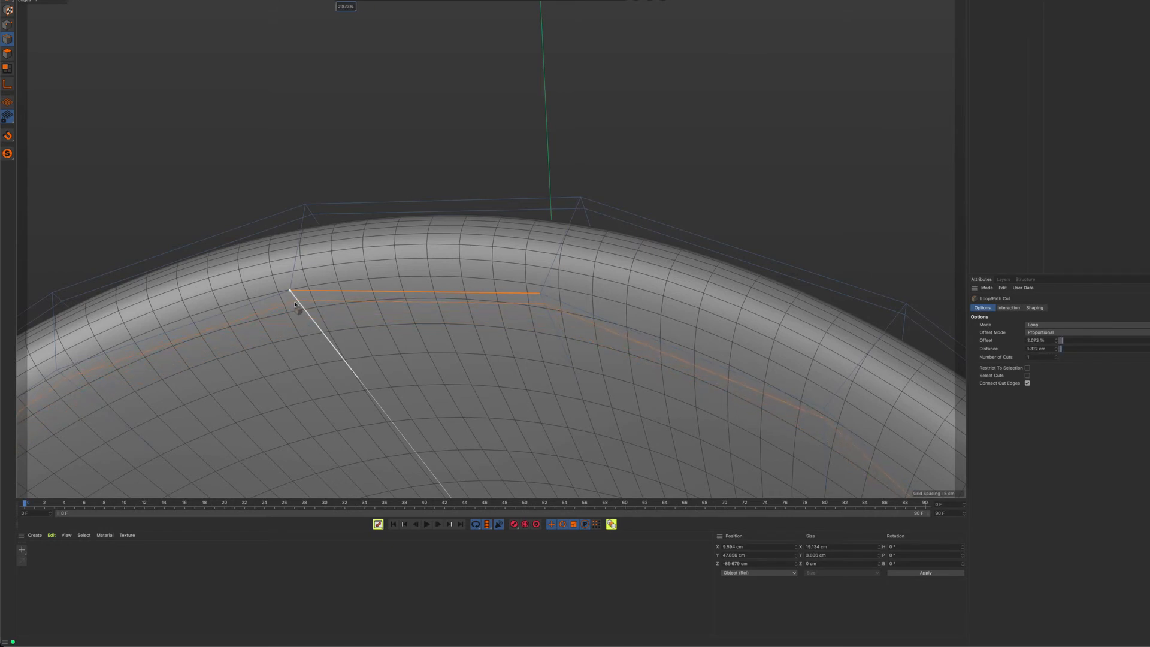
alt+drag(338, 320, 314, 225)
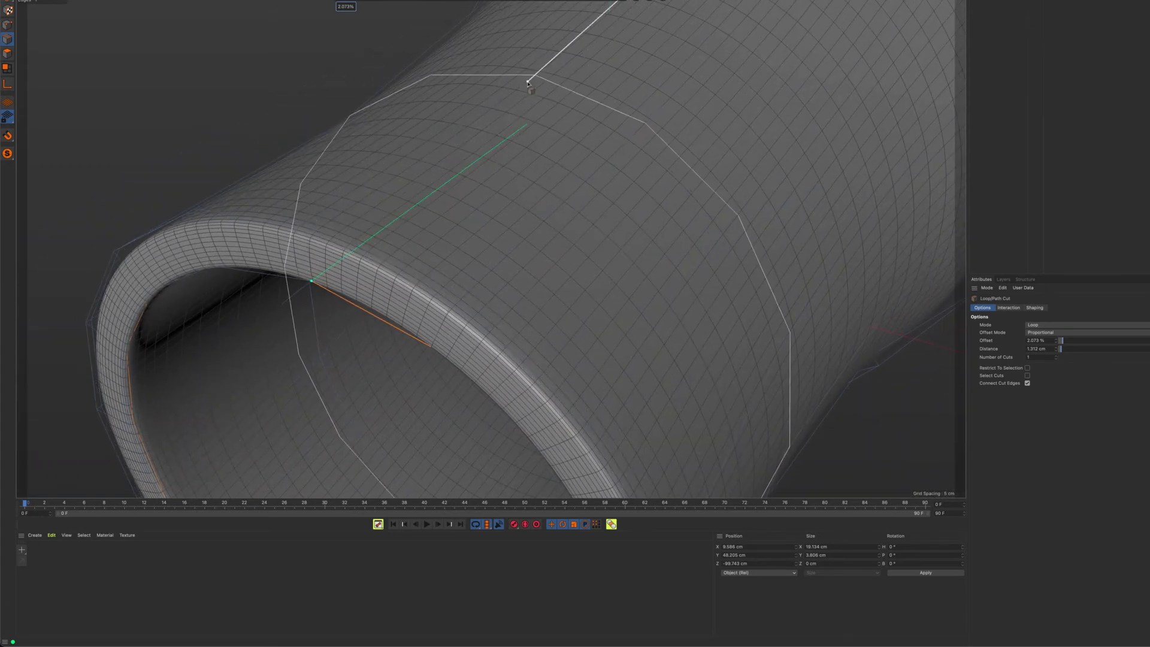
alt+drag(404, 251, 497, 272)
Cut one loop on the outer wall by the flared rim at about 1.5 % offset and one across the rim's thickness at 5.378 %
scroll(496, 274, down, 3)
alt+middle_drag(546, 297, 514, 340)
alt+drag(641, 287, 509, 311)
alt+middle_drag(509, 311, 300, 326)
alt+right_drag(601, 242, 735, 239)
alt+drag(735, 238, 676, 296)
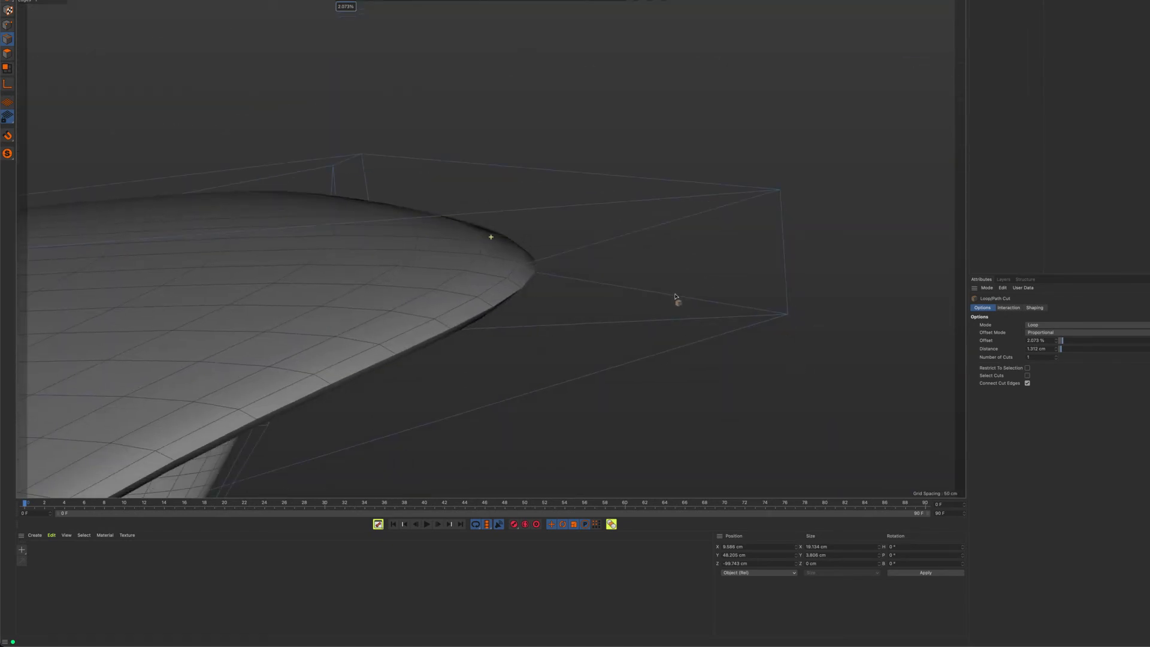
mouse_move(699, 252)
alt+mouse_down()
mouse_move(713, 268)
mouse_move(705, 273)
alt+mouse_up()
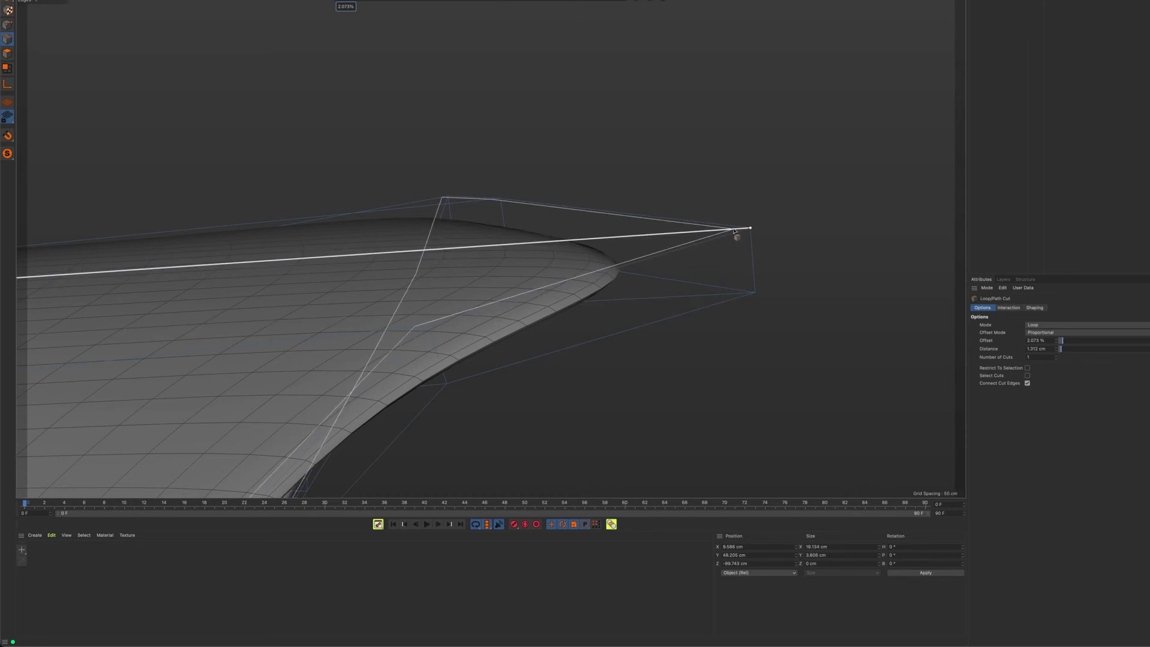
click(735, 231)
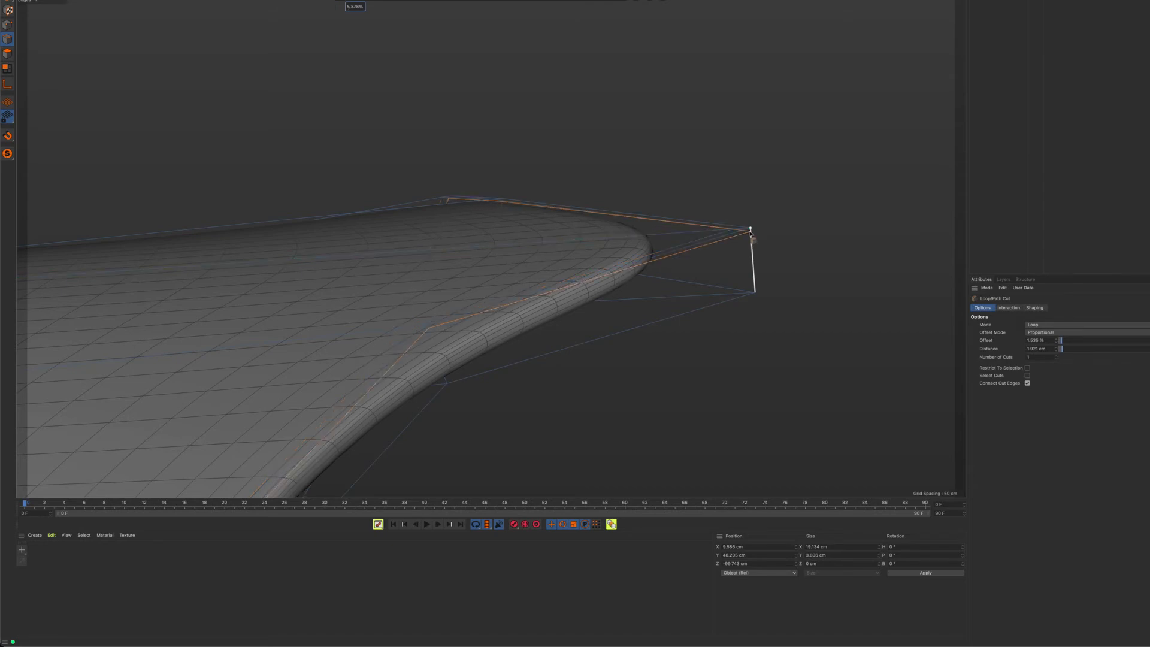
Examine the flared end's pointed rim and the overall smoothed sleeve from several angles
alt+drag(680, 292, 649, 290)
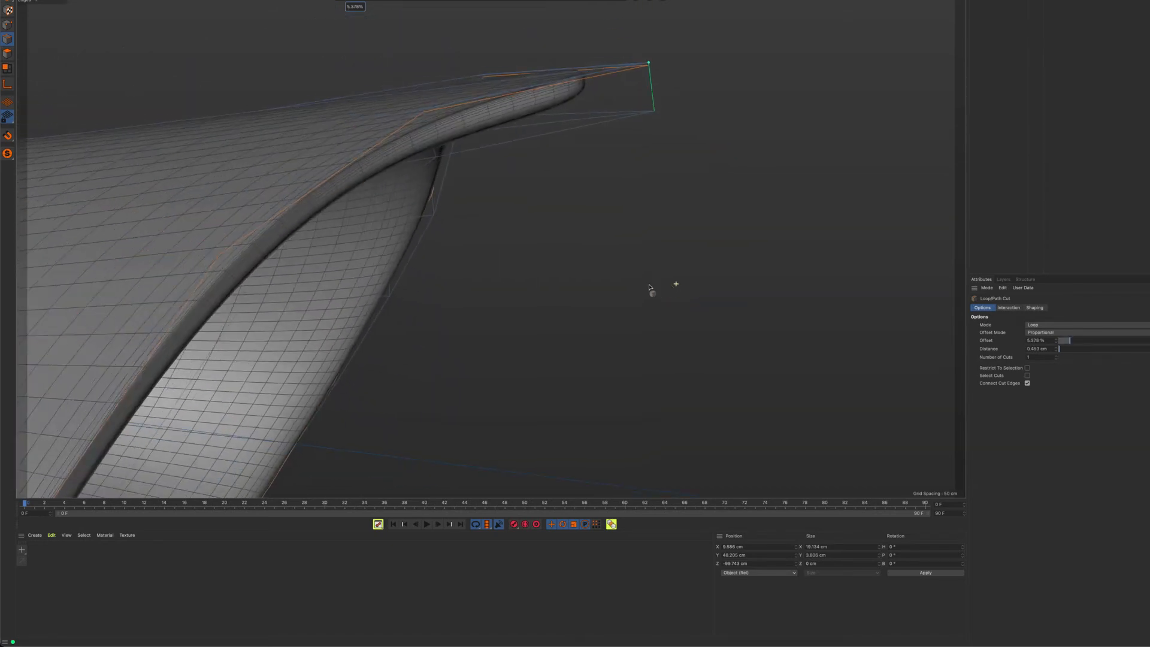
alt+right_drag(650, 290, 563, 290)
alt+drag(562, 290, 480, 238)
alt+right_drag(527, 258, 689, 307)
alt+drag(689, 307, 688, 377)
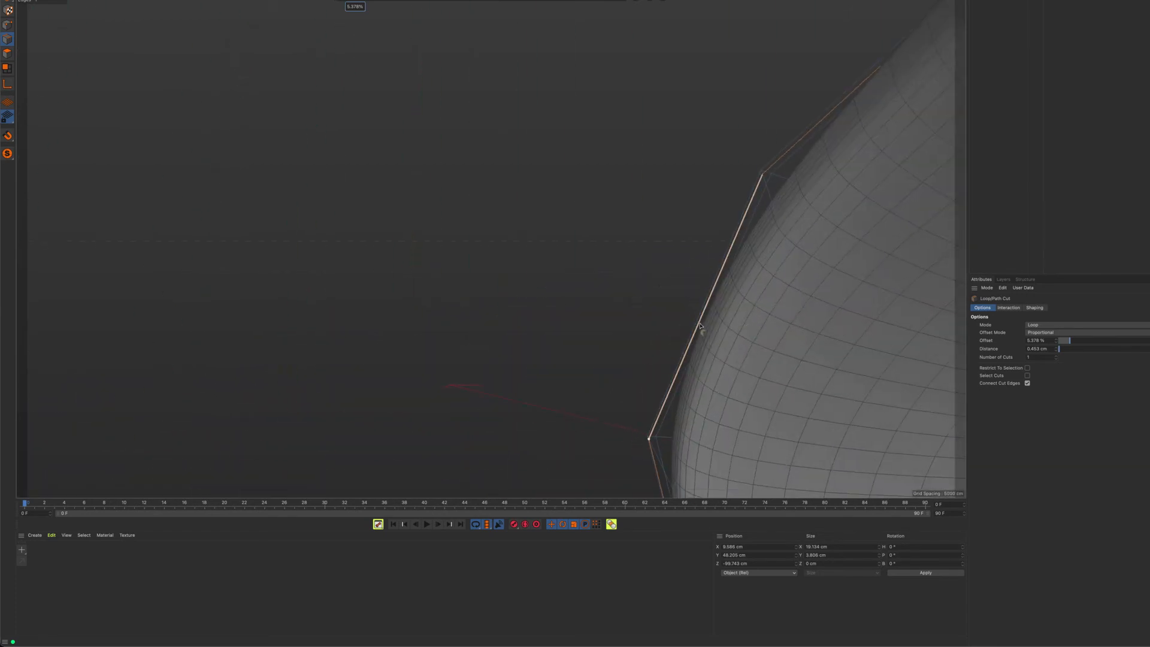
alt+drag(706, 321, 621, 260)
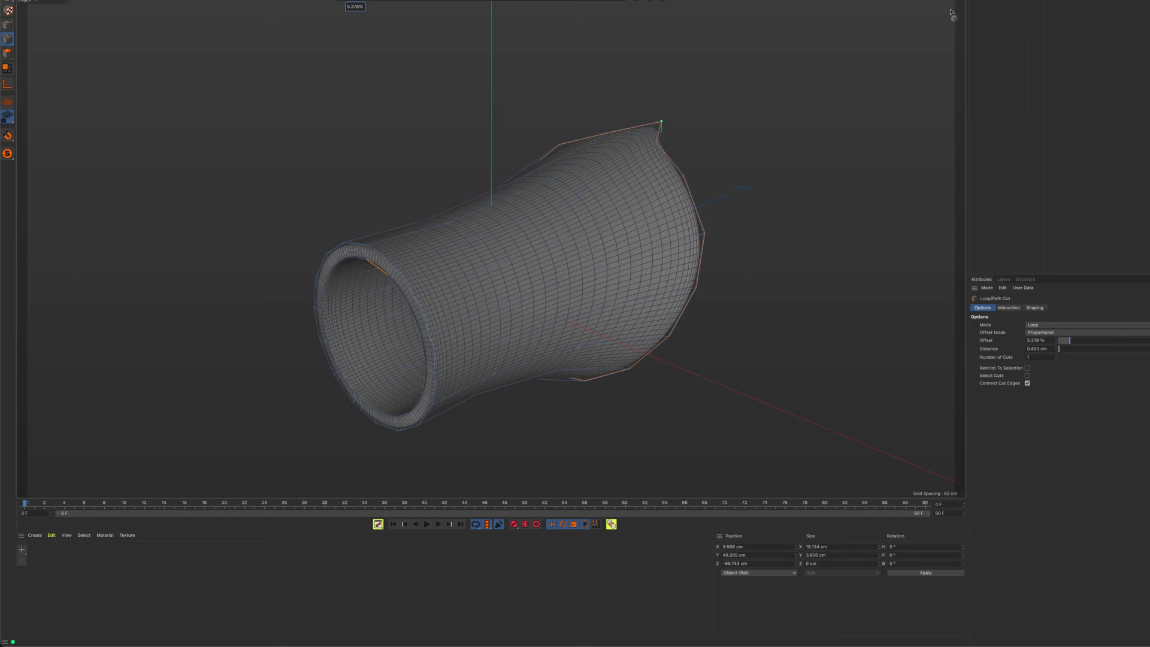
mouse_move(647, 206)
alt+mouse_down()
mouse_move(605, 221)
mouse_move(619, 210)
mouse_move(581, 211)
alt+mouse_up()
Turn off the smoothing, switch to the Move tool, clear the edge selection and inspect the narrow end's low-poly rim
key(e)
click(307, 250)
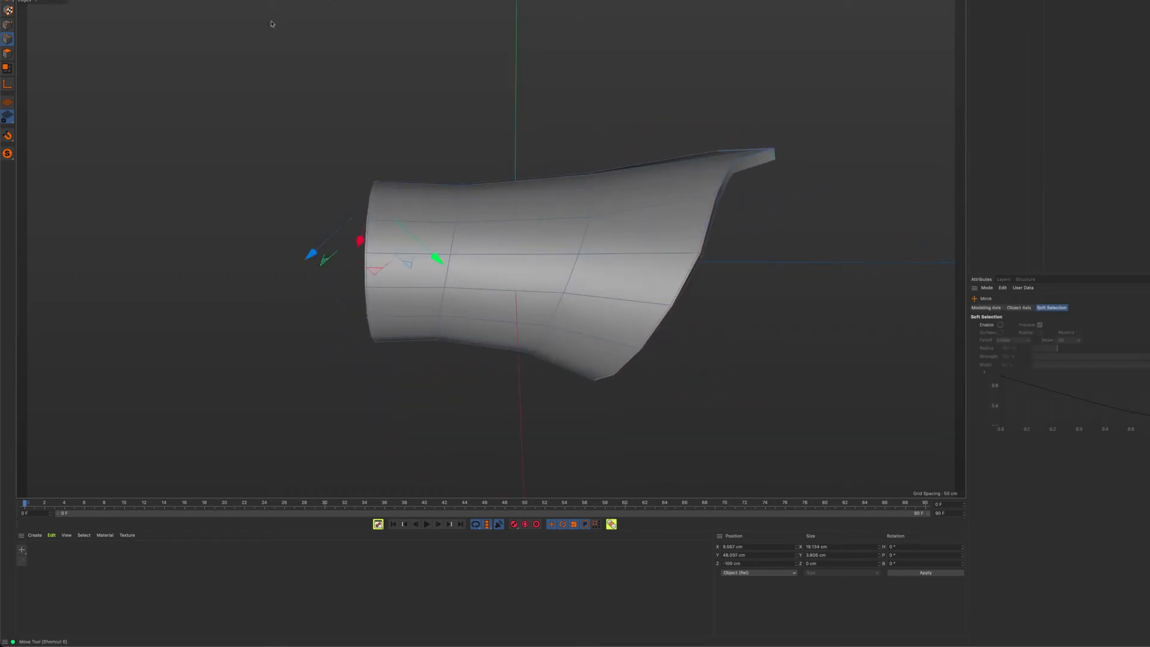
alt+drag(415, 178, 513, 215)
alt+right_drag(440, 228, 619, 235)
alt+drag(620, 227, 658, 268)
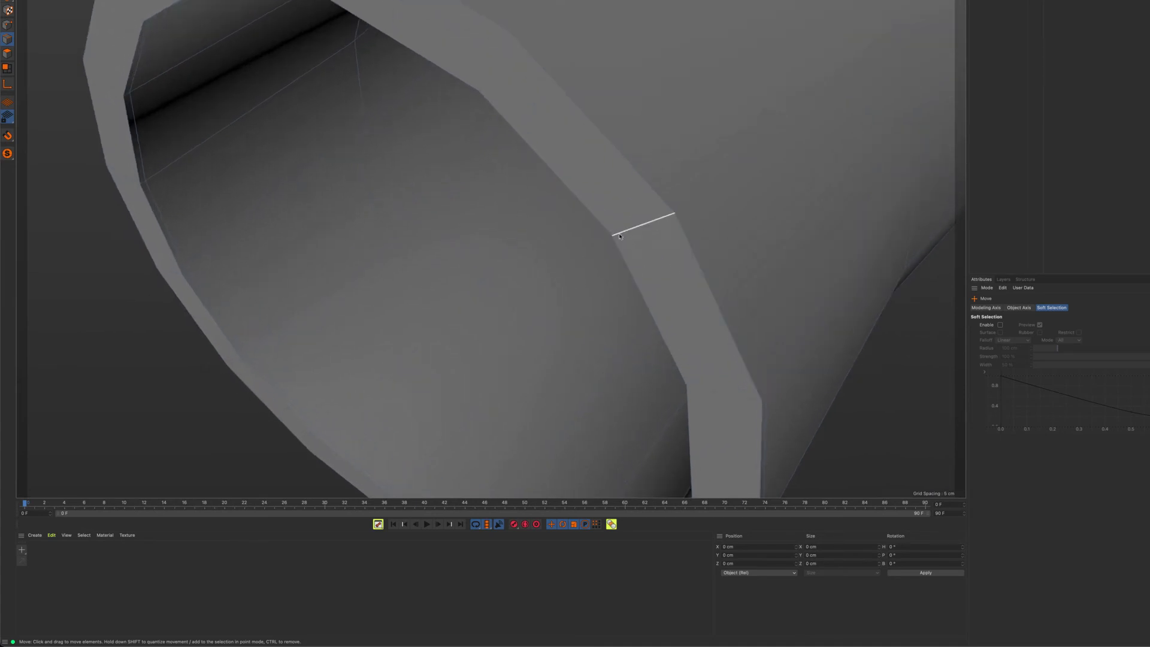
alt+drag(653, 226, 594, 213)
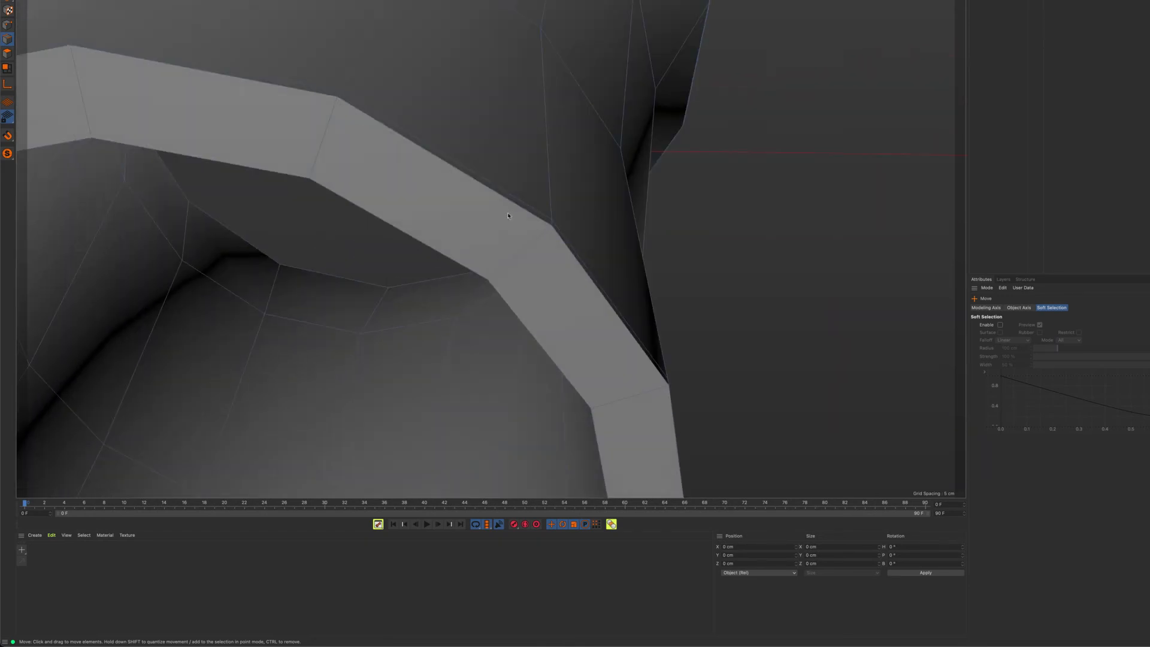
alt+right_drag(537, 220, 256, 219)
alt+drag(491, 237, 434, 241)
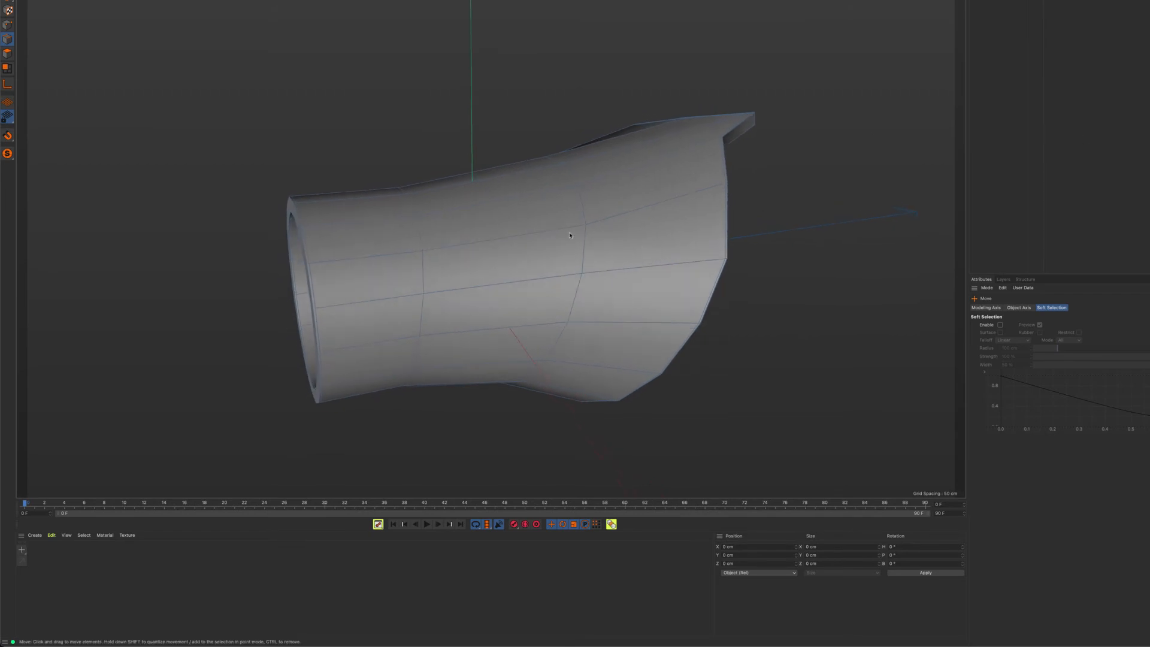
Toggle the subdivision smoothing on and off to compare the smoothed sleeve with its low-poly cage, ending with smoothing off
key(q)
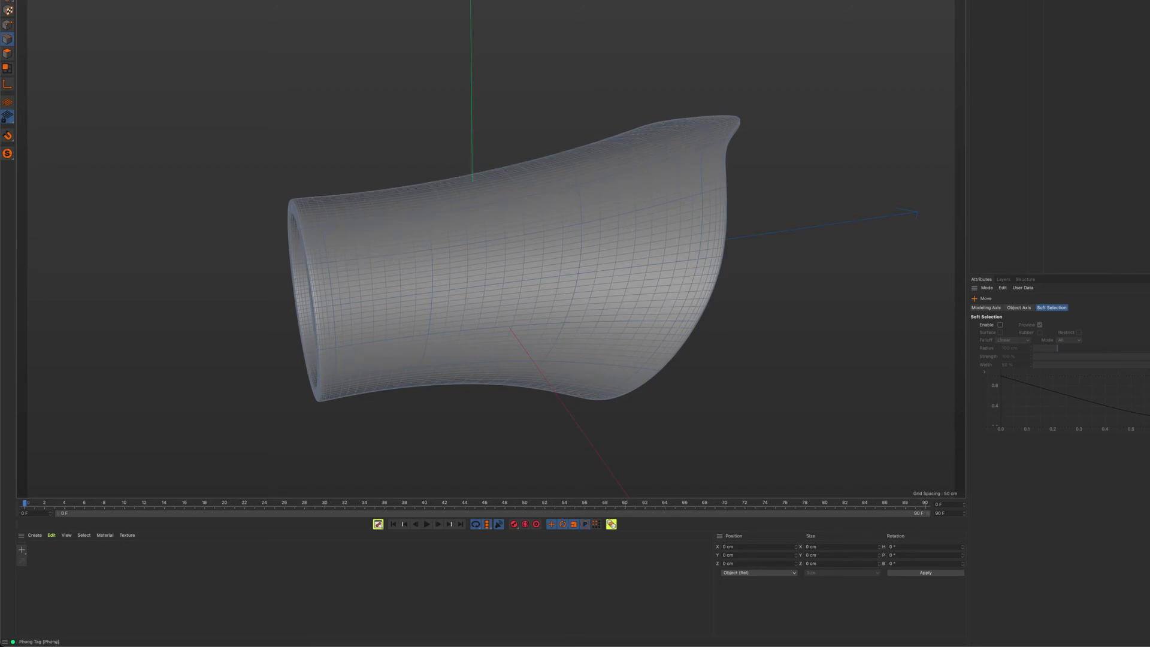
key(q)
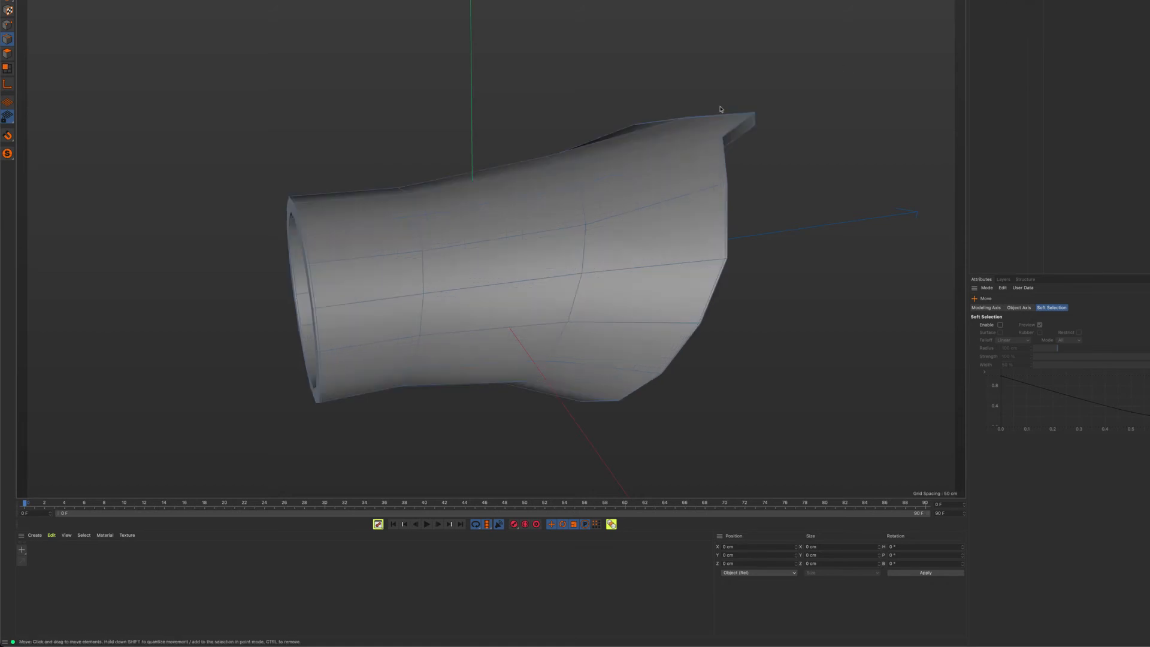
alt+drag(503, 217, 518, 232)
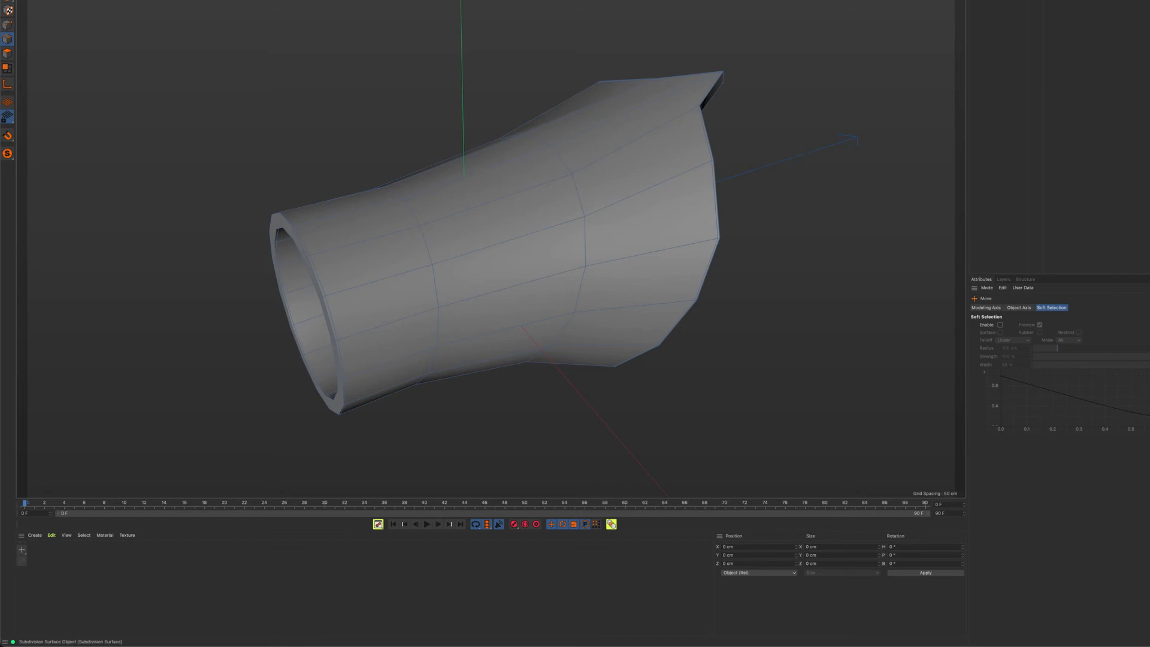
Compare the sleeve's faceted cage with its smoothed shape by repeatedly toggling the subdivision smoothing, leaving it on
key(q)
key(q)
key(q)
key(q)
key(q)
key(q)
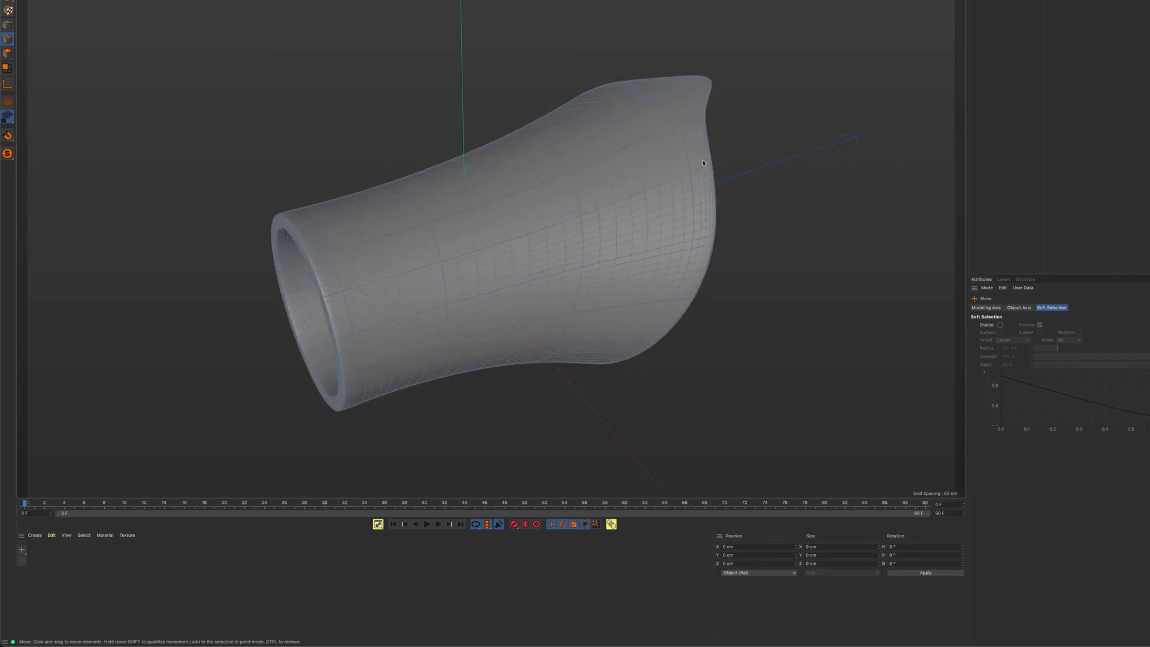
key(q)
key(q)
key(q)
key(q)
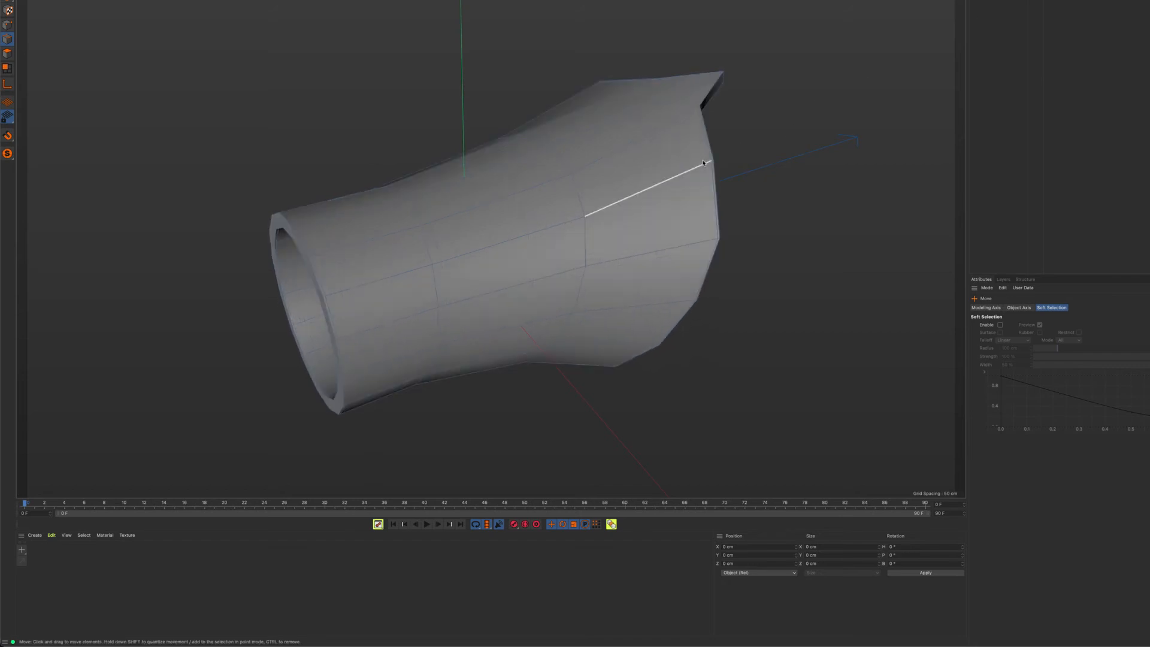
key(q)
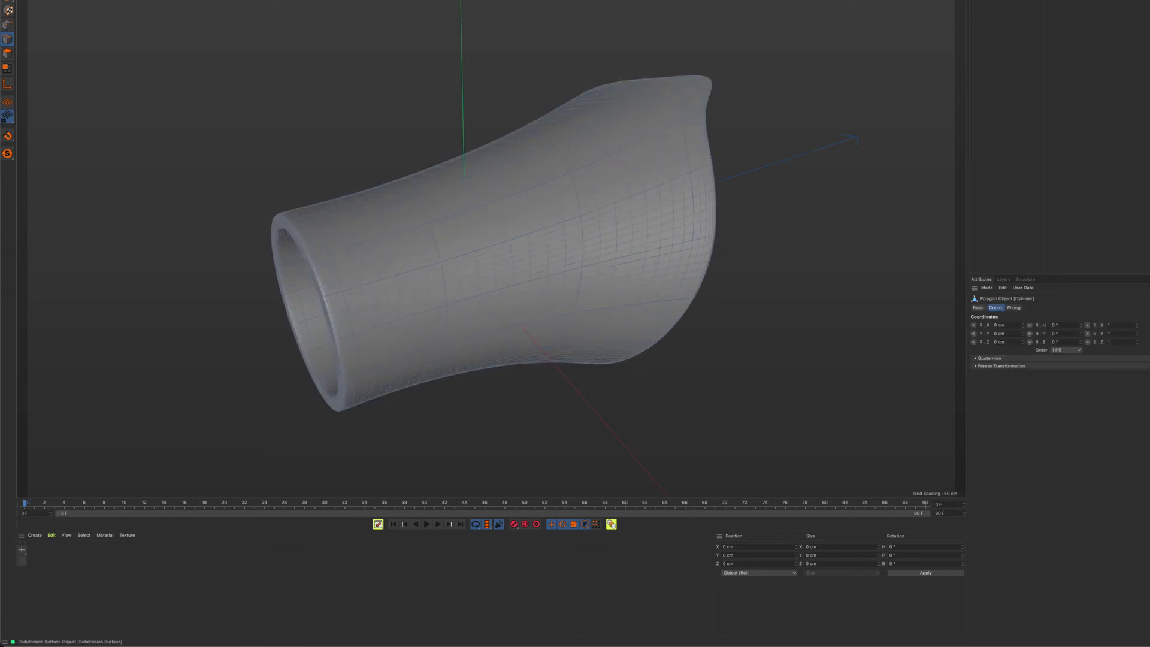
key(q)
key(q)
key(q)
key(q)
key(q)
key(q)
With smoothing off, bevel the two middle edge loops around the outer wall in Chamfer mode, offset about 3.4 cm and subdivision 1
scroll(433, 232, up, 3)
alt+drag(519, 227, 414, 239)
click(433, 236)
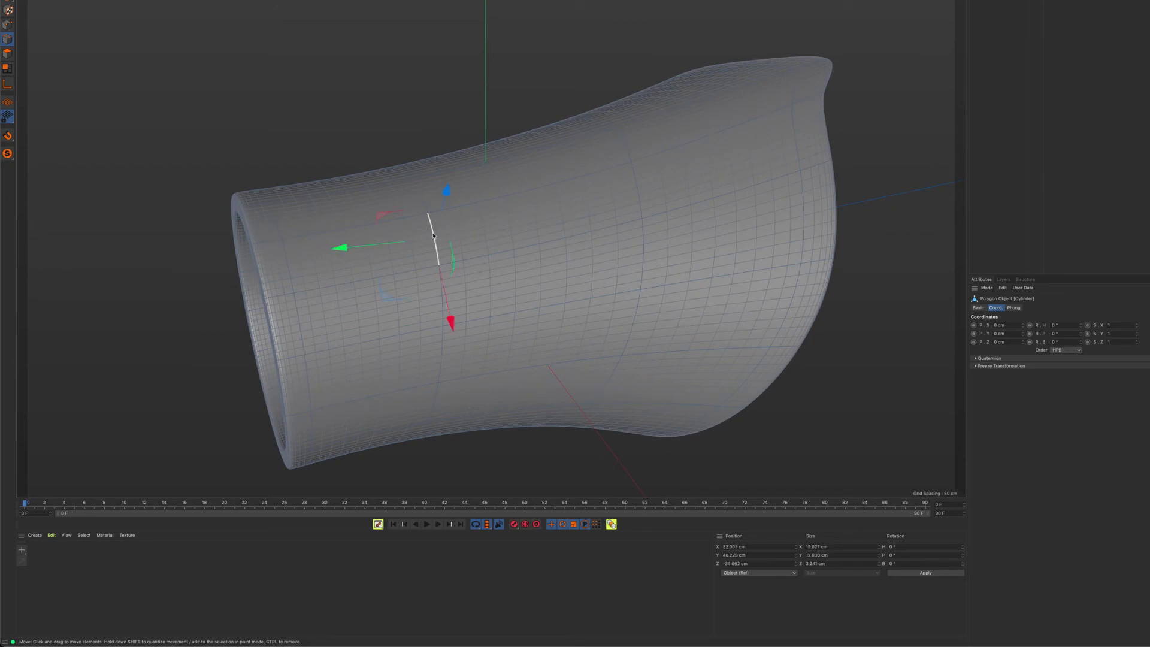
shift+click(642, 208)
key(q)
alt+drag(540, 226, 403, 70)
key(m)
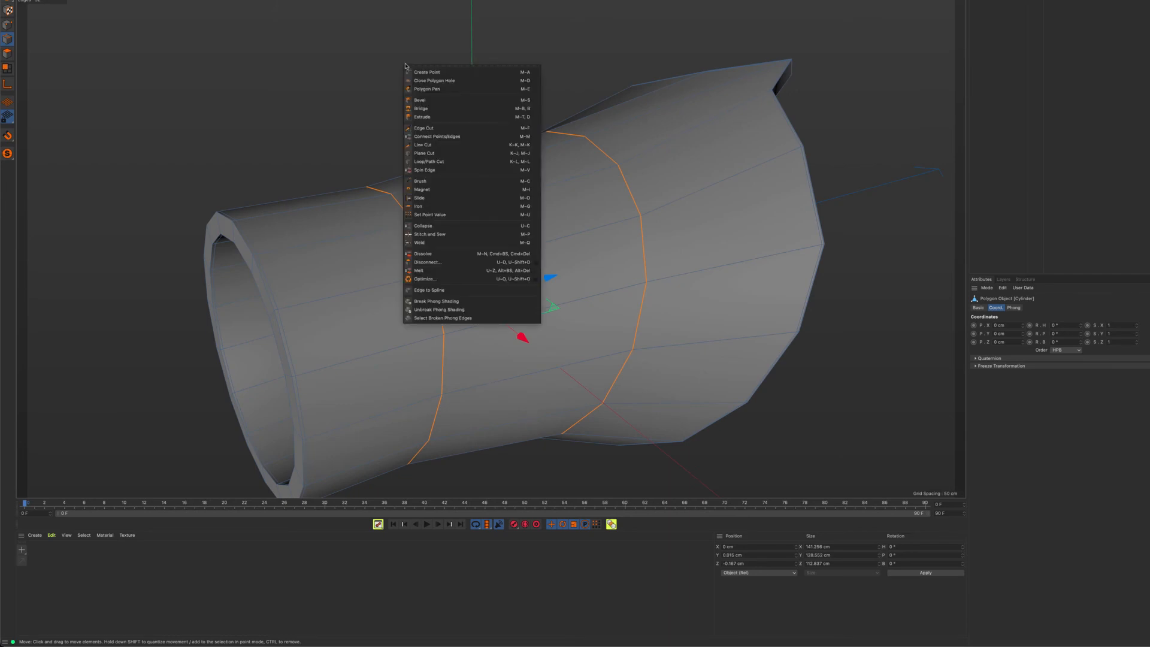
click(434, 102)
drag(575, 216, 576, 216)
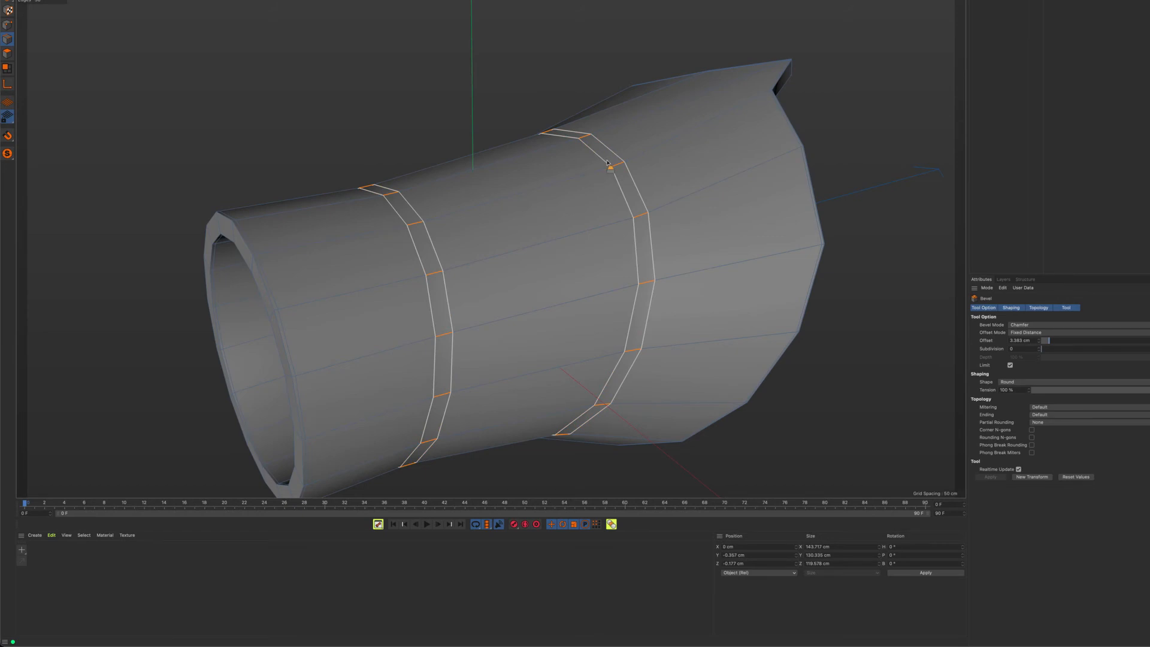
click(1055, 351)
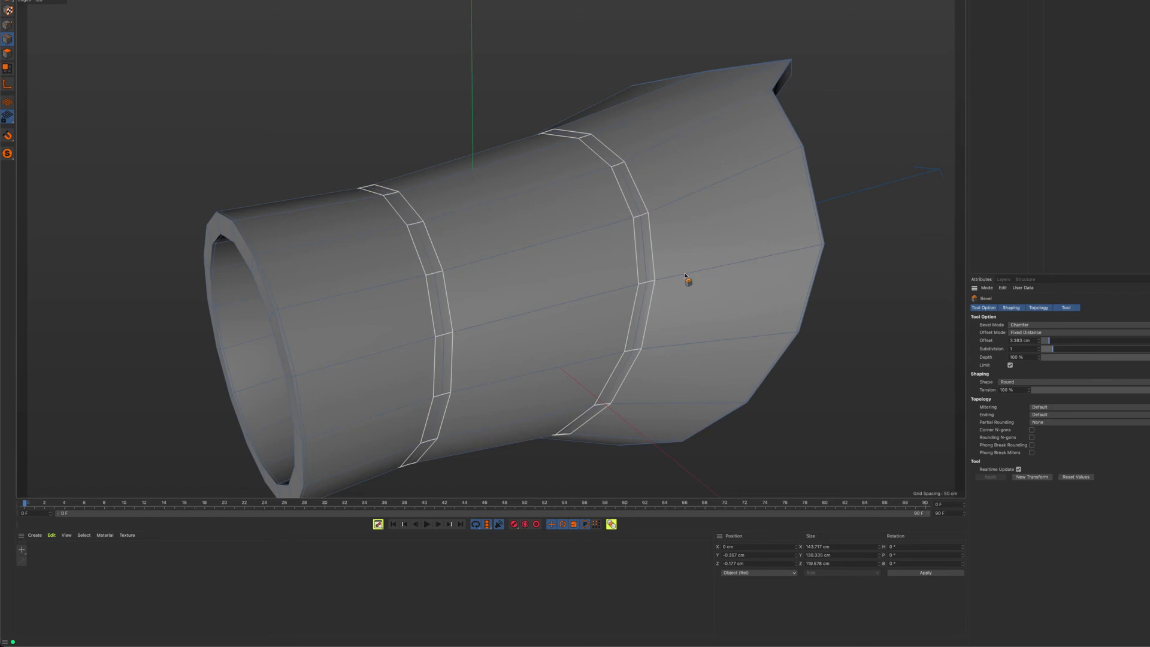
Select the beveled band's edge loop closest to the narrow end and scale it outward into an overhanging lip
alt+drag(483, 265, 441, 251)
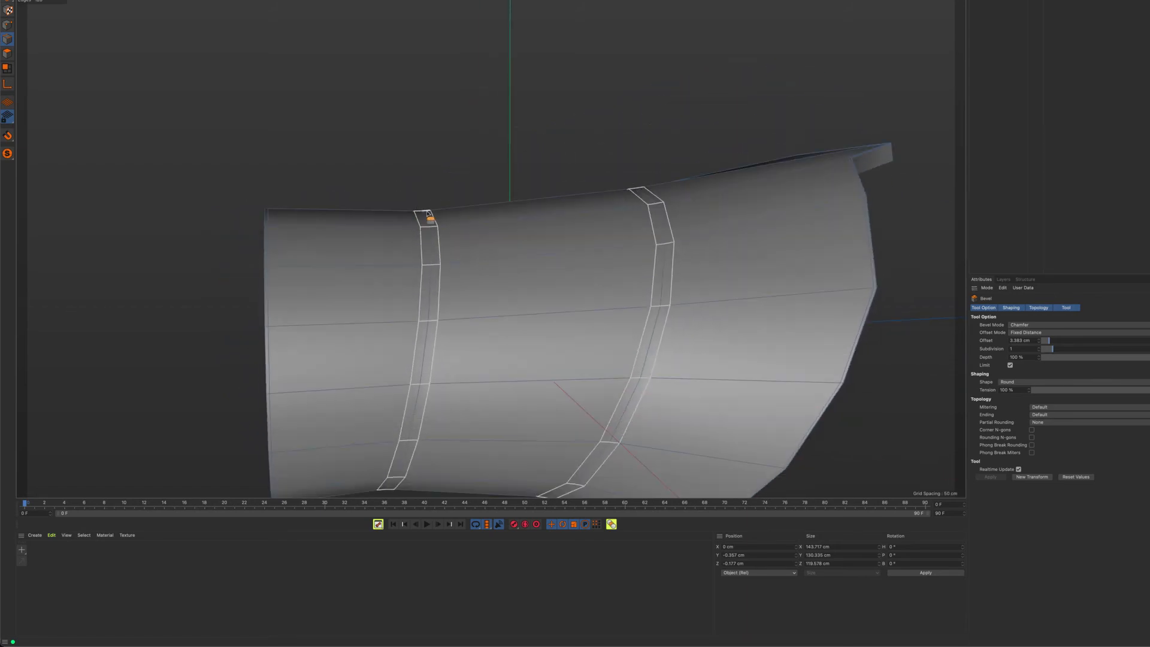
alt+drag(459, 227, 428, 240)
alt+right_drag(428, 239, 483, 250)
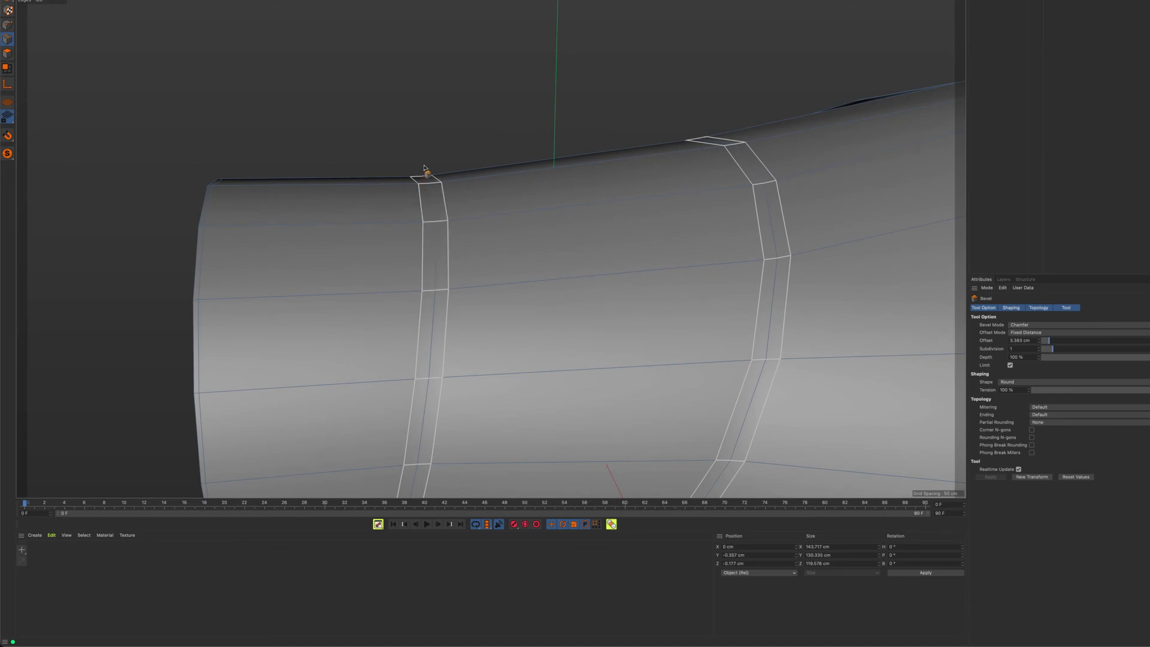
alt+drag(447, 188, 442, 208)
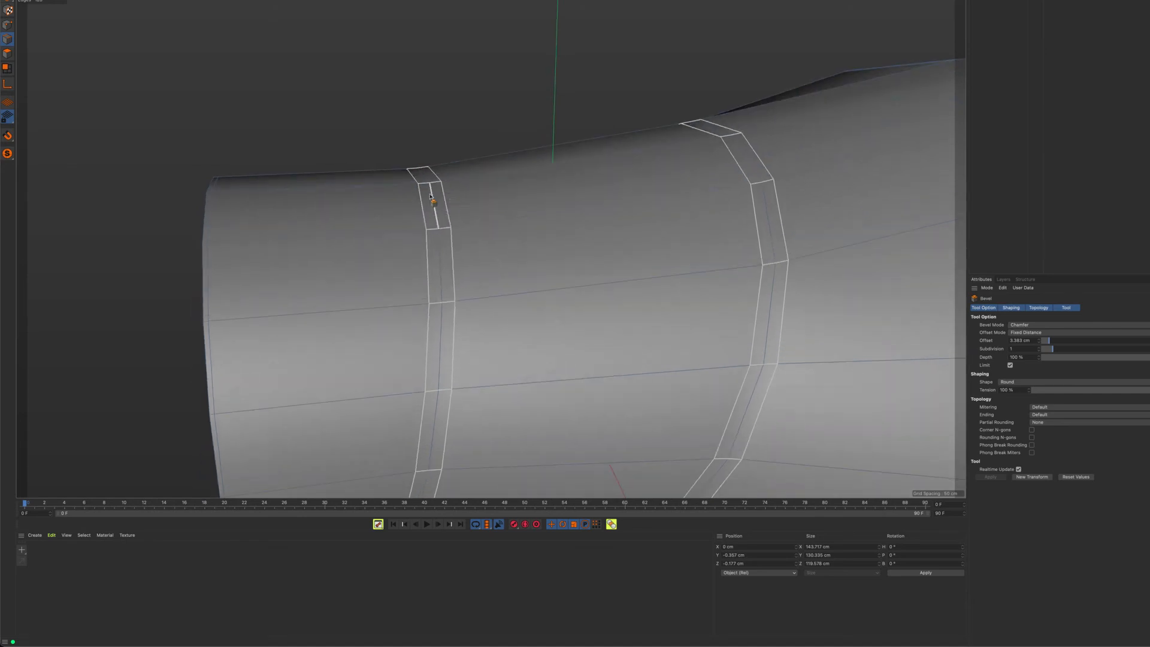
alt+right_drag(562, 191, 500, 201)
alt+drag(511, 207, 514, 179)
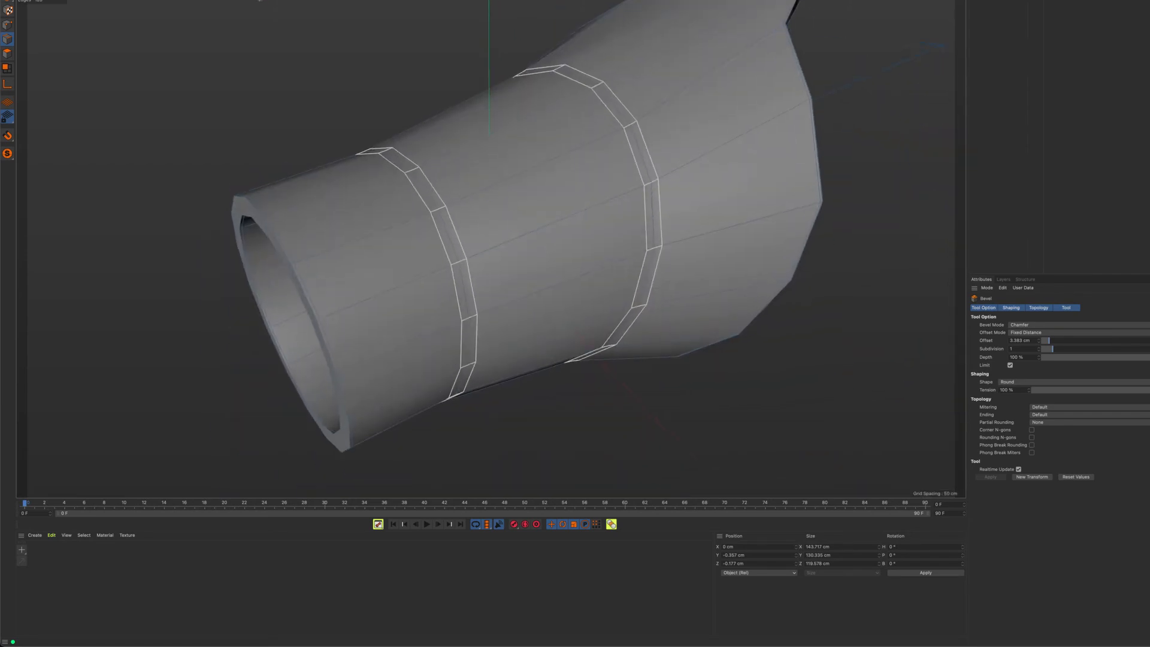
key(e)
double_click(416, 190)
alt+right_drag(436, 213, 491, 238)
alt+drag(491, 239, 478, 193)
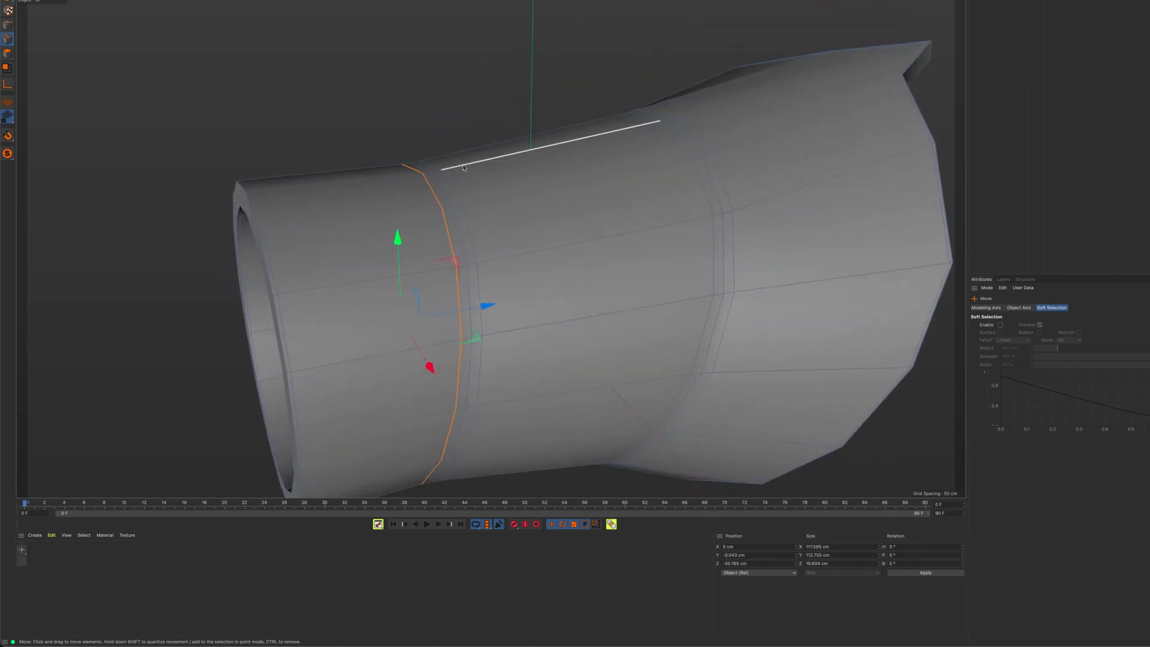
key(r)
key(t)
drag(419, 146, 453, 138)
alt+drag(513, 229, 486, 208)
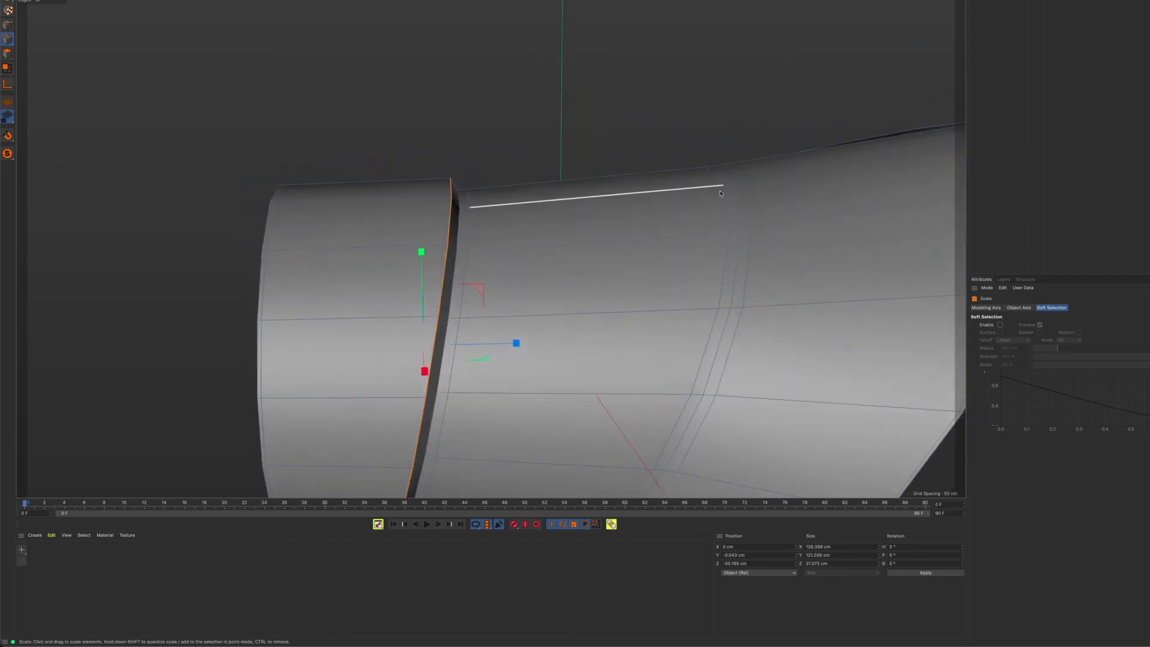
Scale out the matching edge loop of the second band nearer the flare to form another lip, and turn smoothing on
double_click(725, 196)
drag(659, 102, 692, 96)
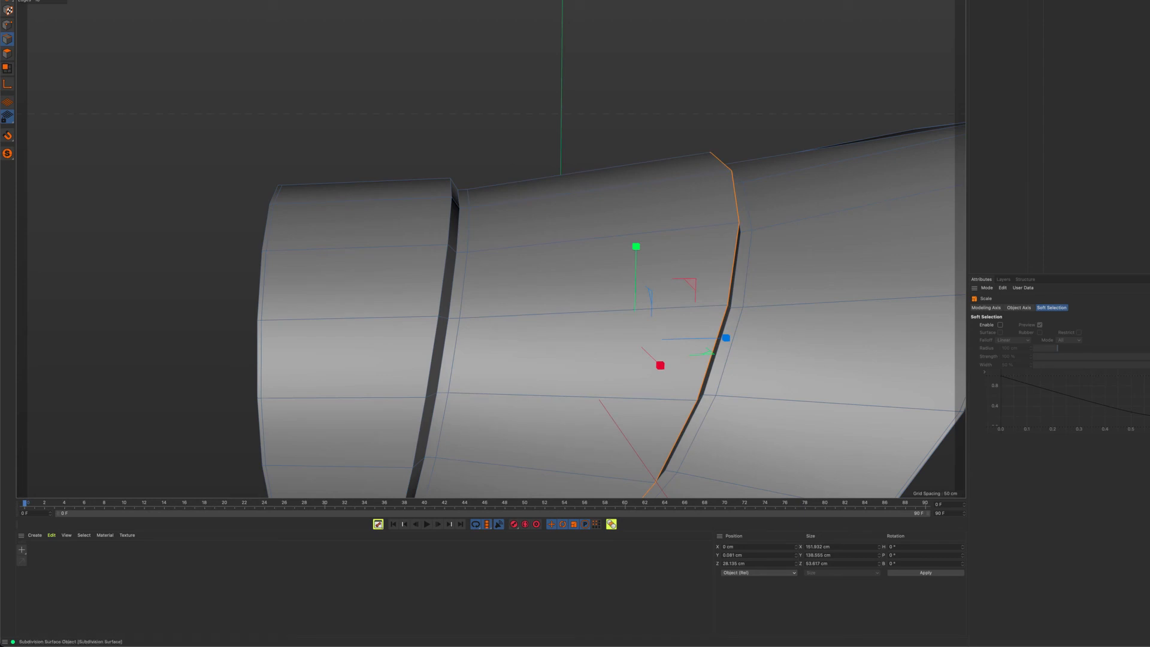
key(q)
mouse_move(662, 114)
alt+mouse_down()
mouse_move(765, 136)
mouse_move(644, 113)
mouse_move(693, 161)
mouse_move(673, 70)
mouse_move(652, 131)
alt+mouse_up()
Reselect the first fold's lip loop, scale it further outward, check the folds in profile, and clear the selection
drag(400, 179, 444, 174)
double_click(361, 162)
drag(431, 98, 529, 154)
alt+right_drag(529, 154, 491, 236)
alt+drag(491, 236, 472, 230)
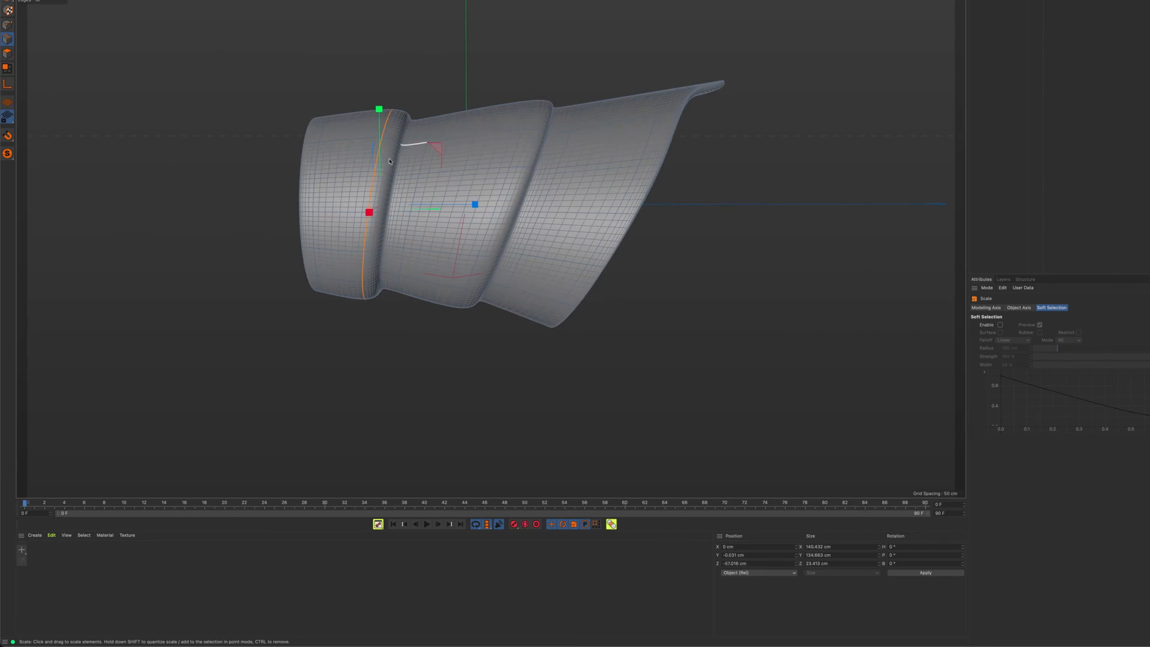
alt+right_drag(390, 162, 437, 142)
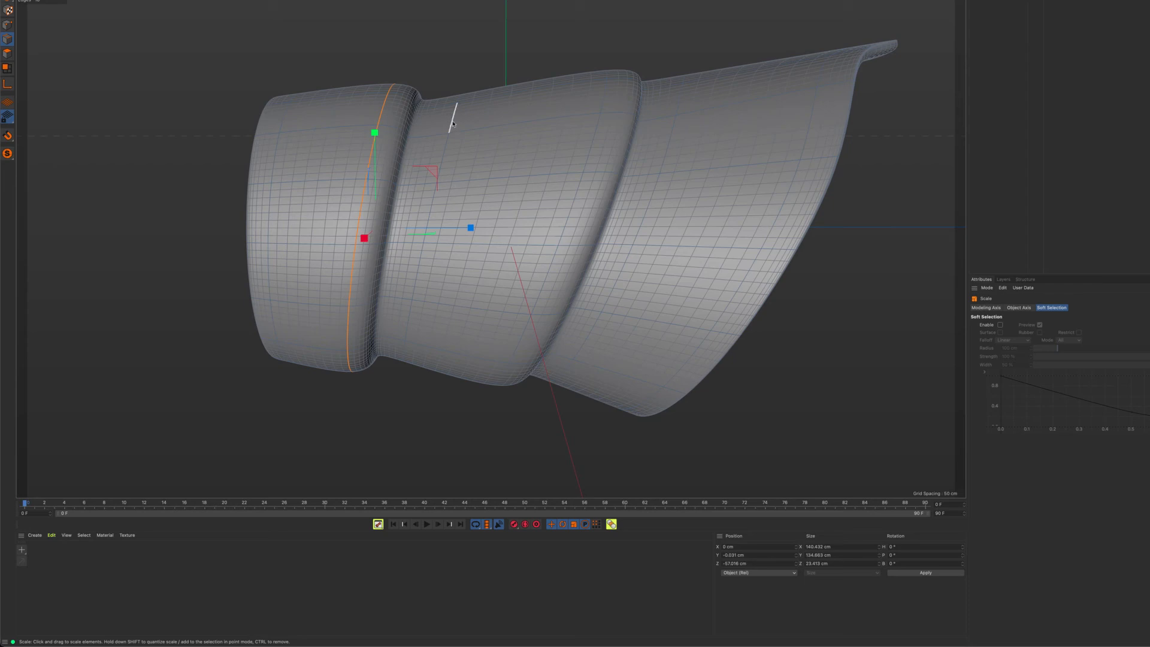
alt+right_drag(452, 114, 514, 116)
click(444, 44)
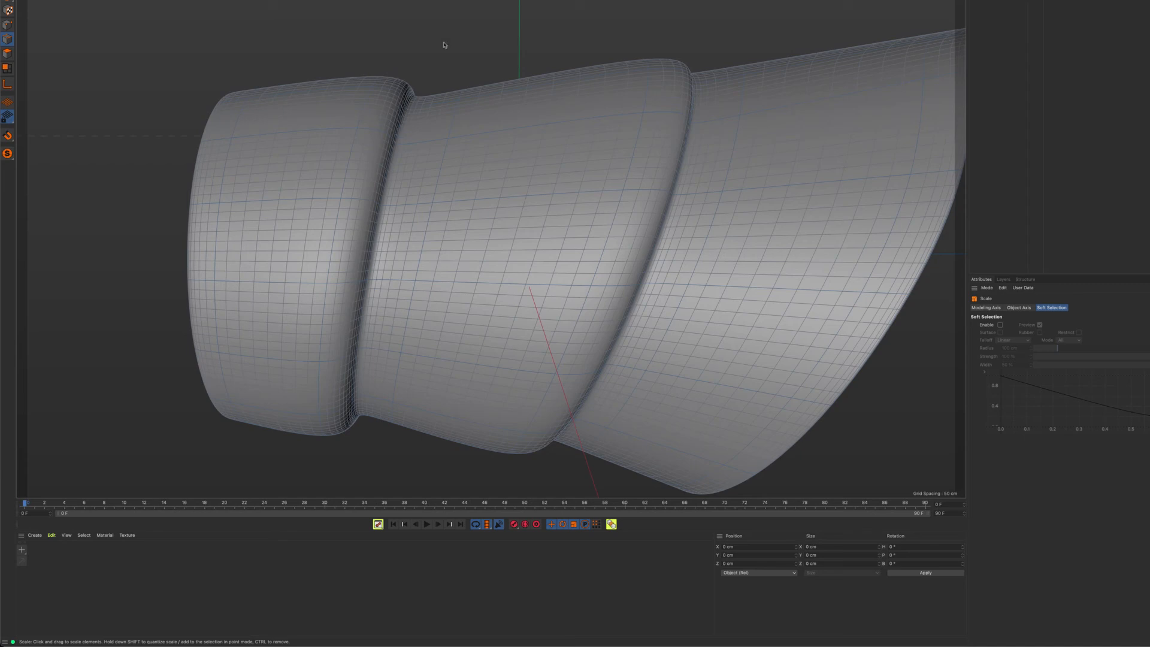
Cut a loop at 59.843 % offset along the base of the first fold's groove with Loop/Path Cut
key(k)
key(l)
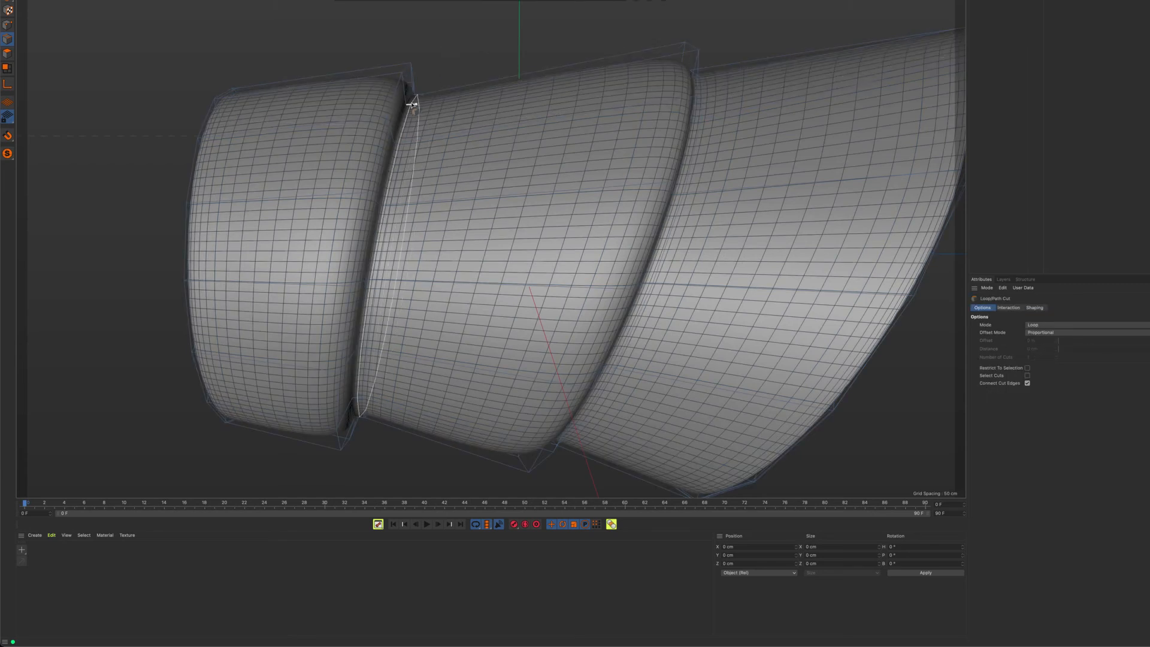
alt+drag(434, 105, 441, 153)
alt+right_drag(422, 102, 487, 115)
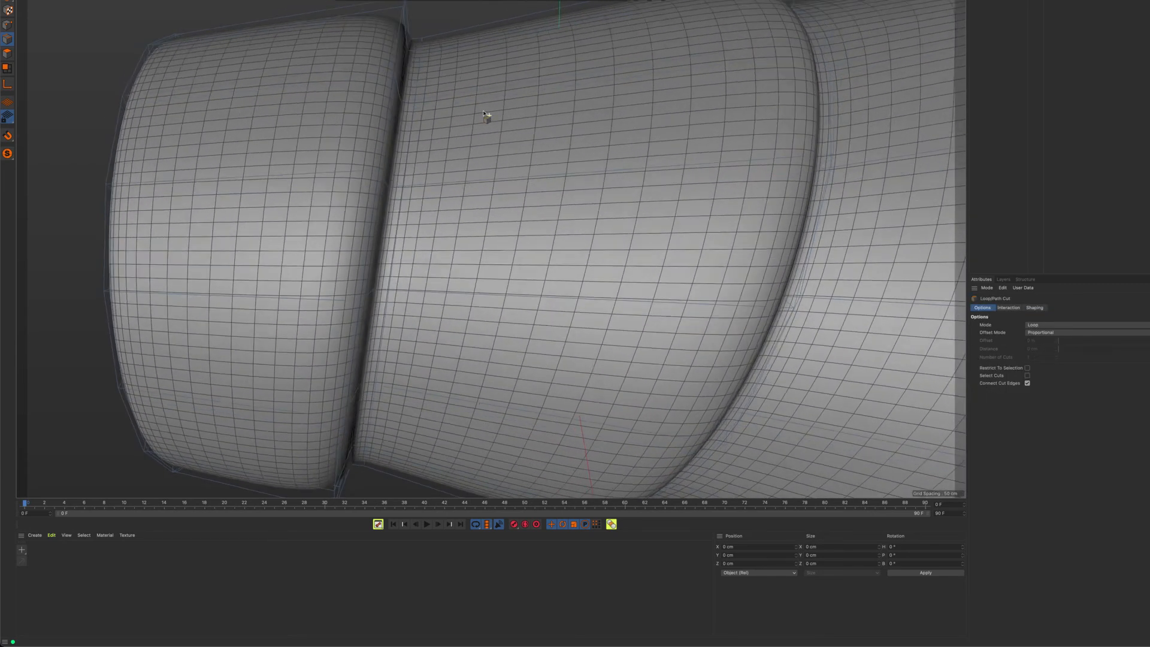
alt+drag(489, 115, 474, 97)
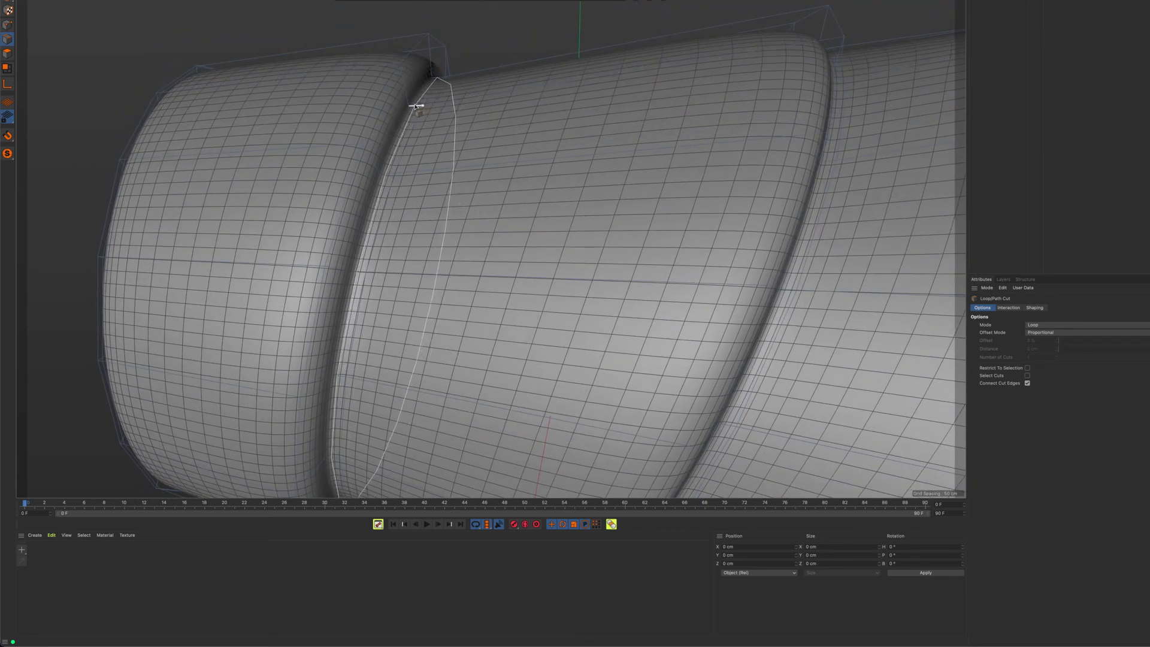
click(415, 106)
Cut a matching loop along the base of the second fold's groove at about 20 % offset, with smoothing back on
alt+drag(680, 74, 664, 88)
alt+middle_drag(664, 89, 479, 112)
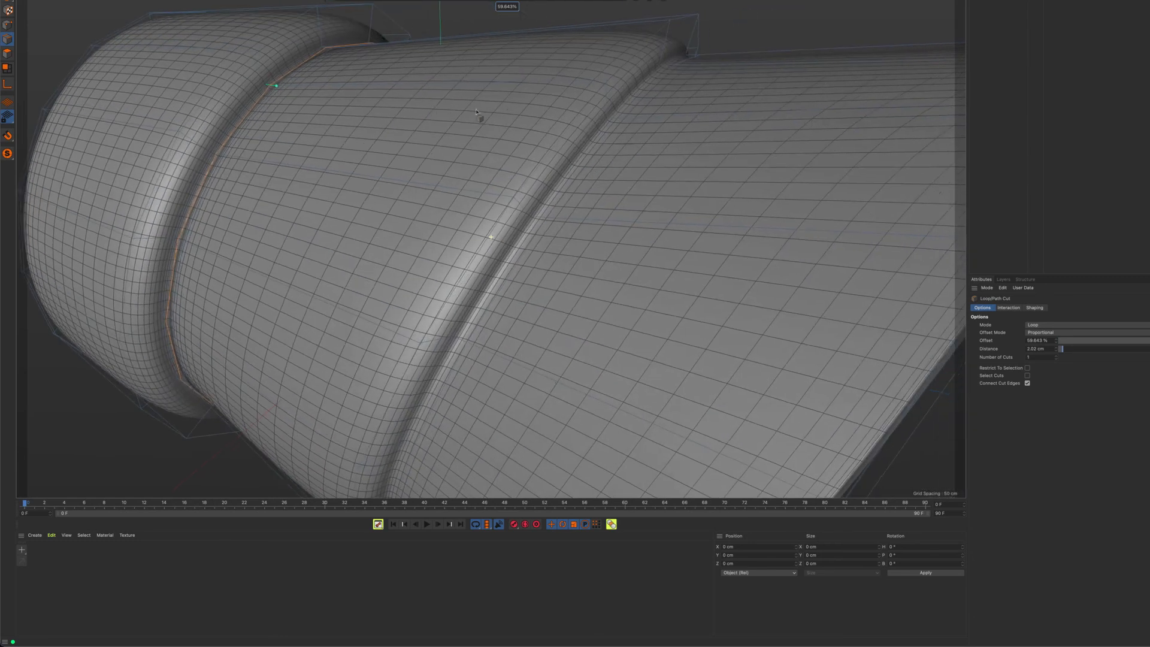
alt+drag(505, 106, 581, 100)
alt+right_drag(612, 91, 686, 97)
alt+drag(686, 97, 672, 86)
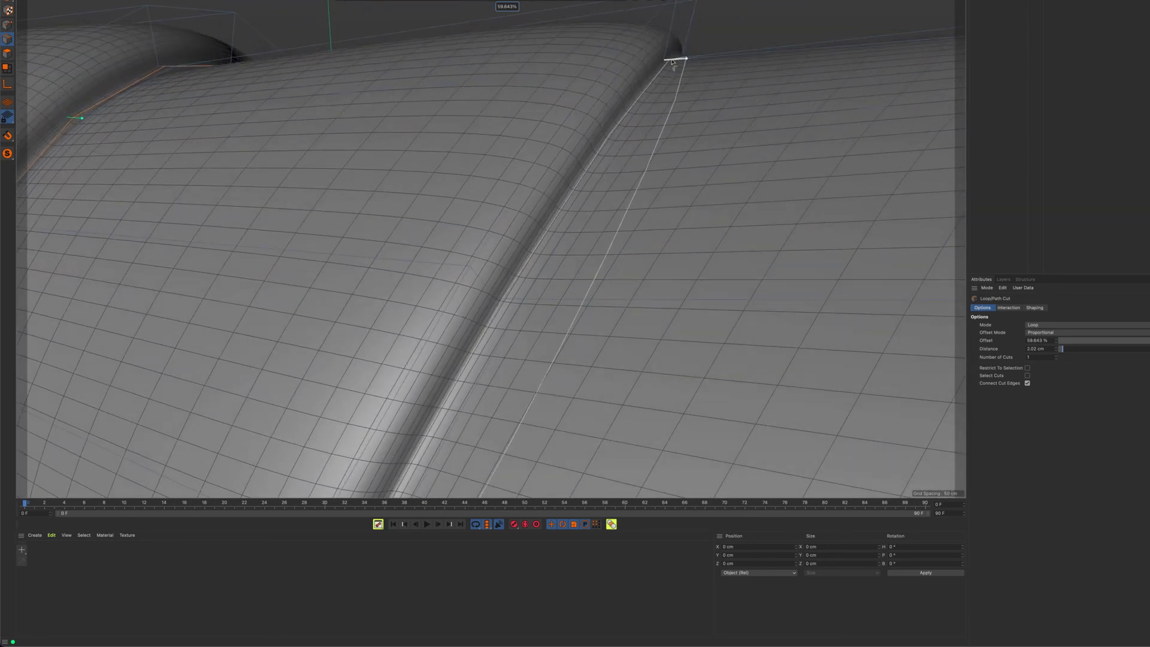
key(q)
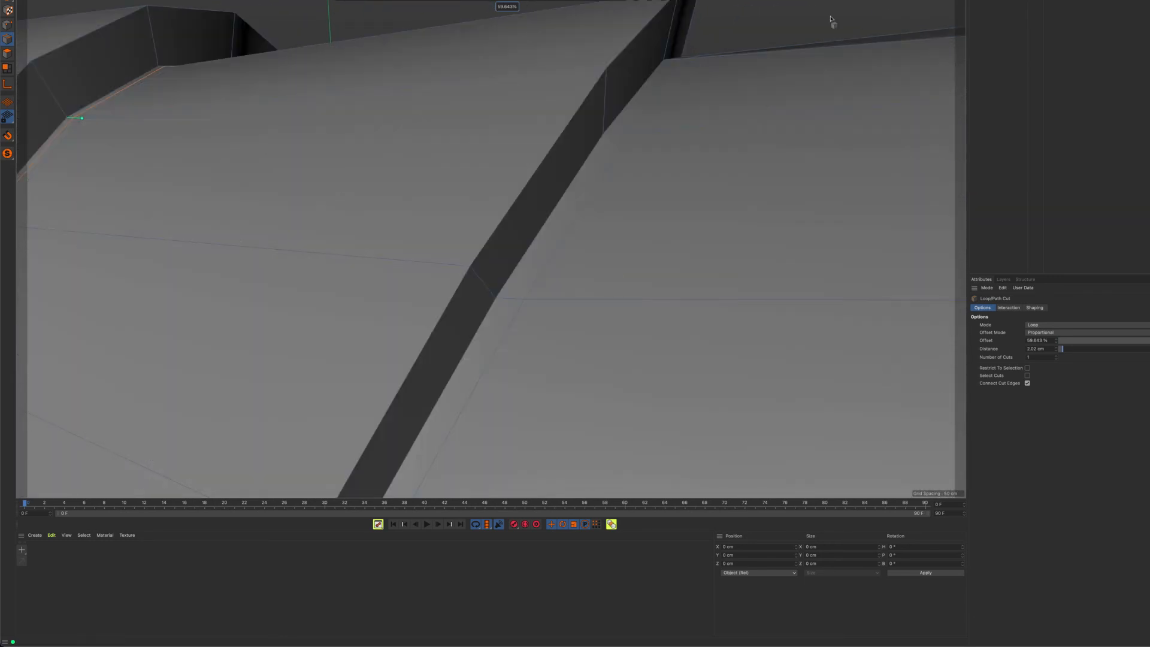
alt+drag(764, 55, 772, 60)
alt+drag(689, 53, 685, 48)
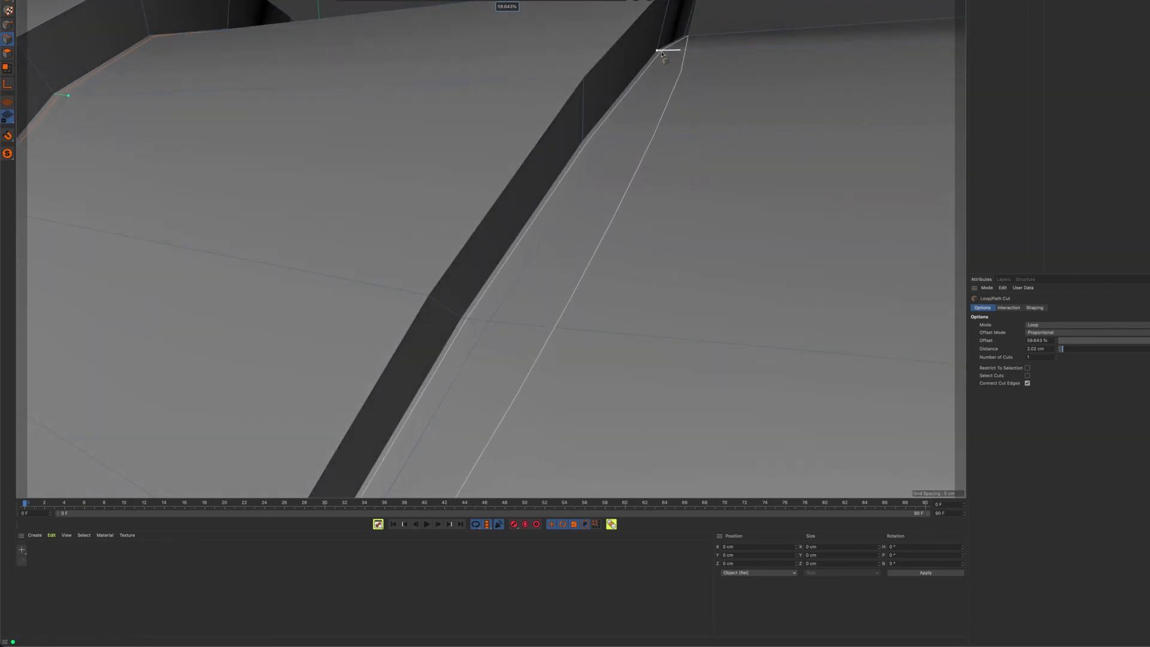
click(661, 54)
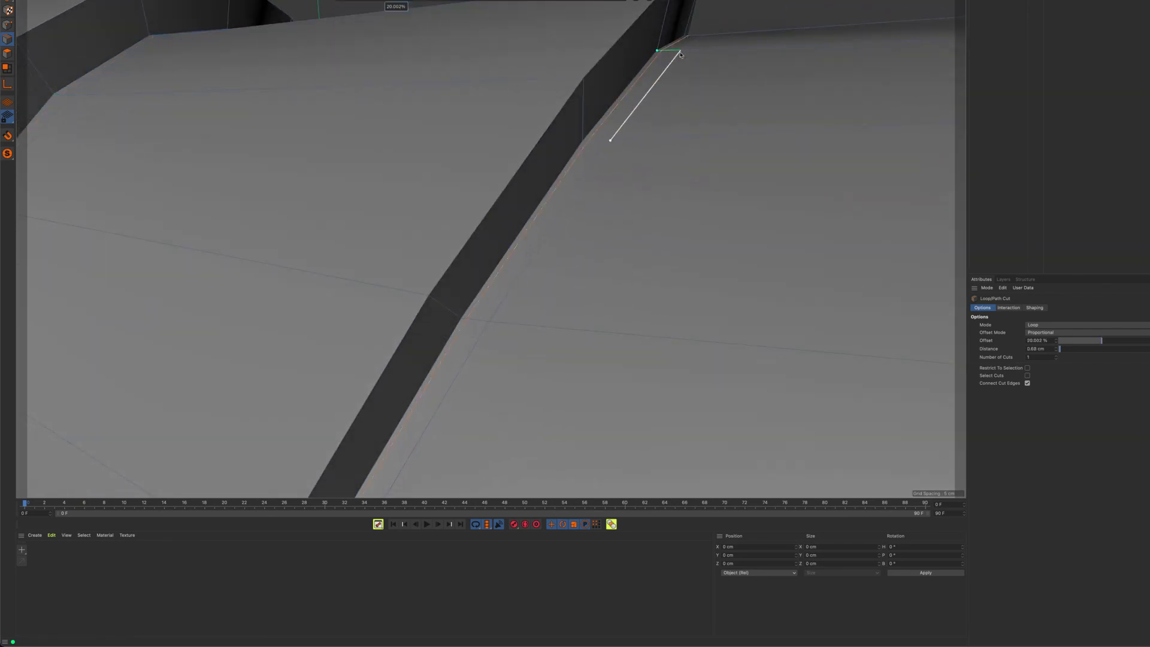
key(q)
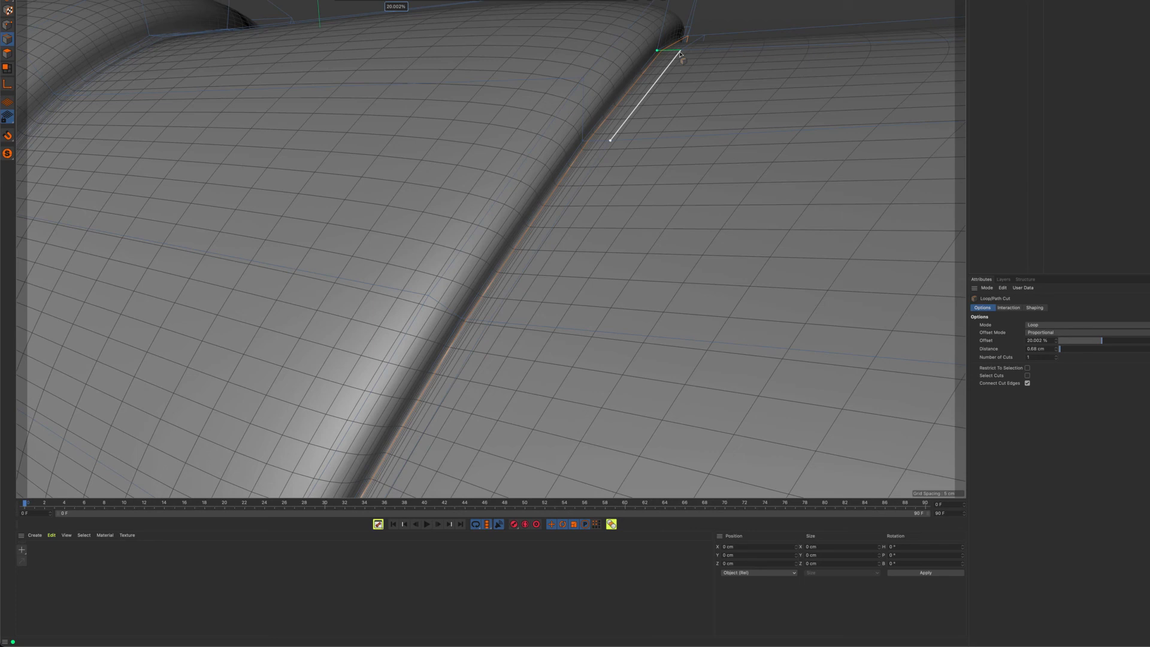
Try a loop cut beside the first fold's outer lip at 1.576 % offset
alt+right_drag(756, 92, 660, 134)
mouse_move(601, 142)
alt+mouse_down()
mouse_move(649, 177)
mouse_move(783, 142)
mouse_move(830, 147)
mouse_move(623, 137)
alt+mouse_up()
alt+right_drag(502, 84, 674, 98)
alt+drag(674, 98, 613, 100)
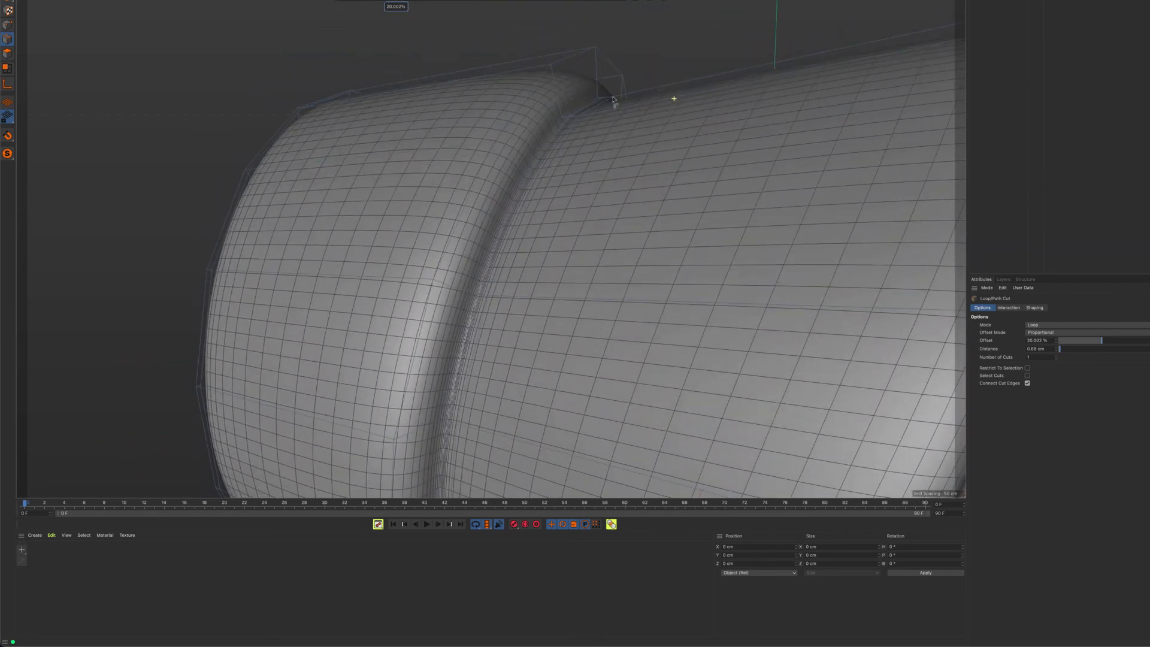
click(547, 67)
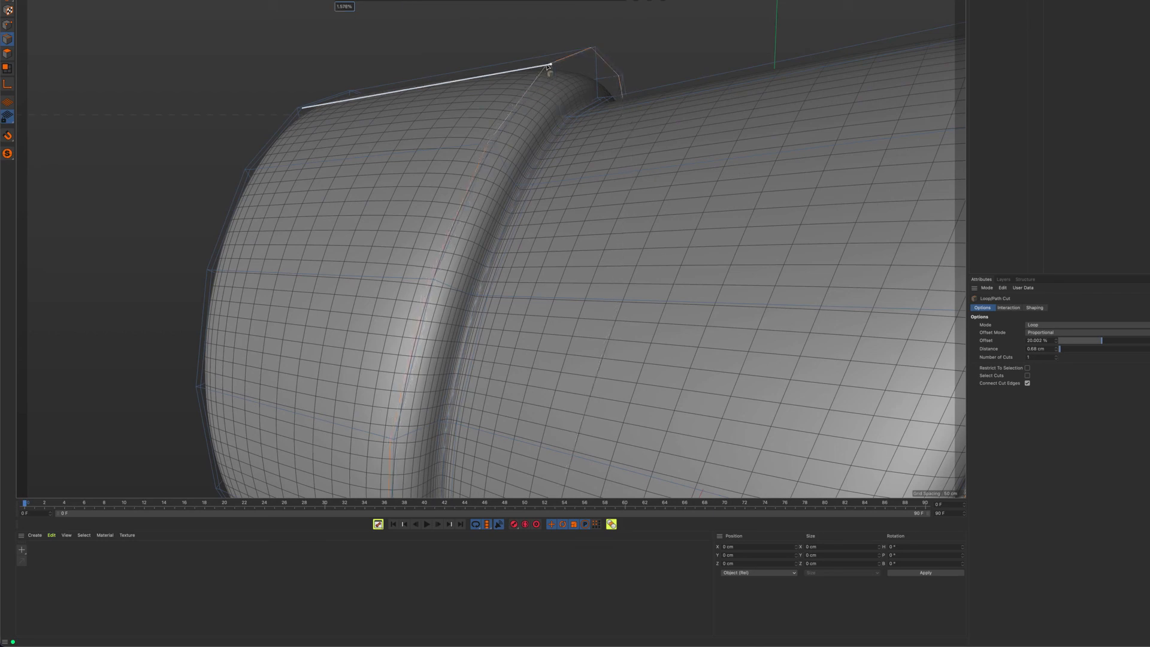
Try a loop cut just behind the second fold's outer lip and inspect both sharpened folds
alt+drag(618, 103, 540, 142)
alt+middle_drag(539, 142, 451, 146)
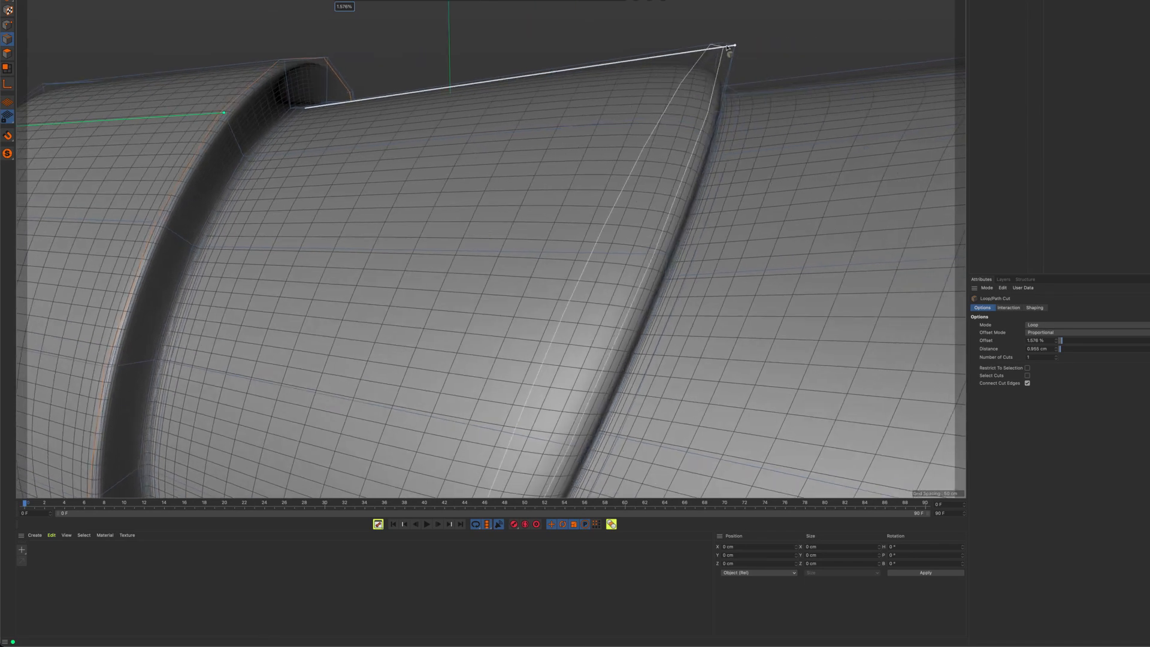
click(728, 48)
scroll(730, 115, down, 6)
alt+drag(730, 115, 585, 146)
alt+right_drag(586, 146, 658, 154)
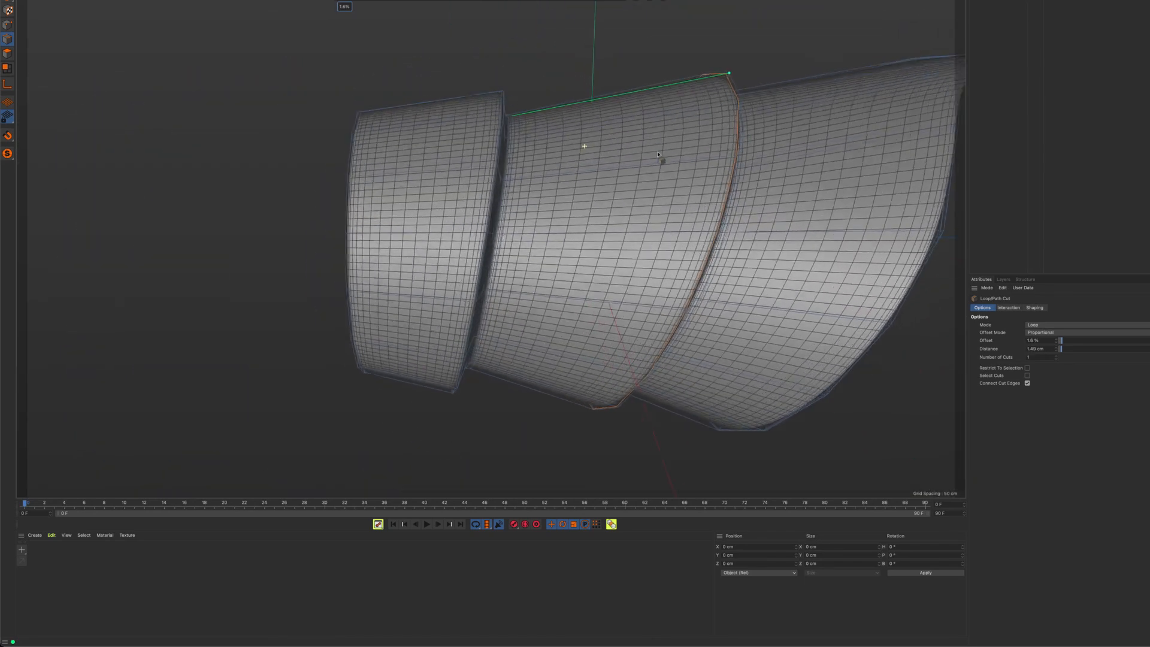
alt+drag(658, 152, 622, 151)
Undo the loop cuts beside the outer lips of both folds
key(super+z)
key(super+z)
key(super+shift+z)
key(super+shift+z)
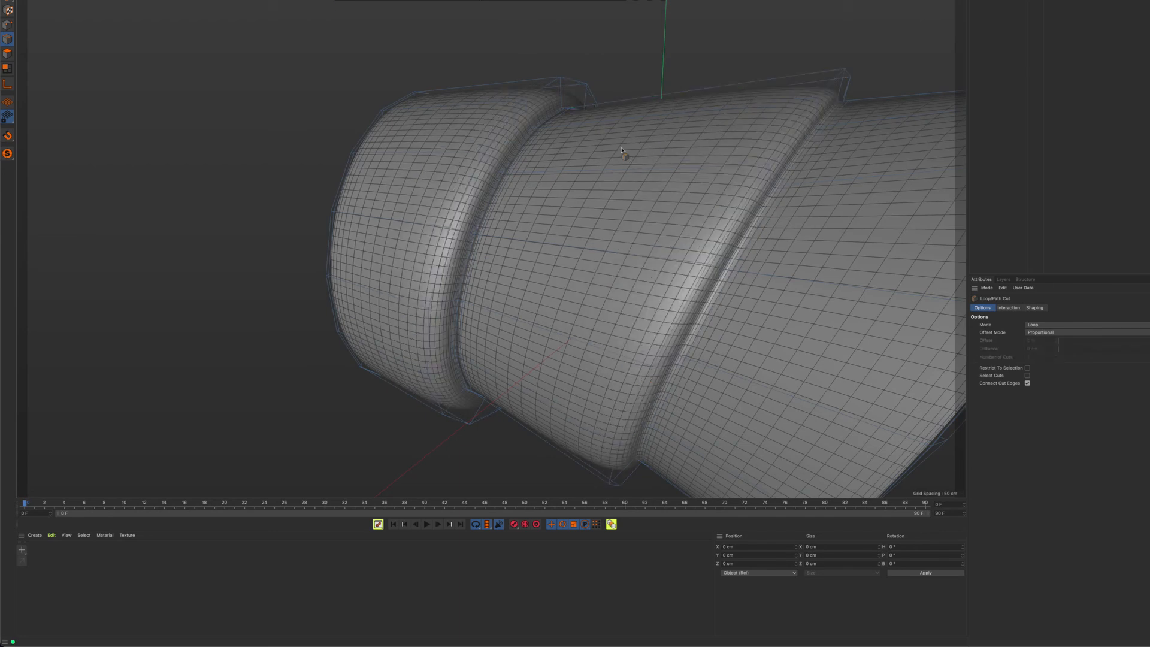
Cut a loop close to the first fold's outer lip at 98.675 % offset to sharpen it
alt+drag(574, 116, 548, 58)
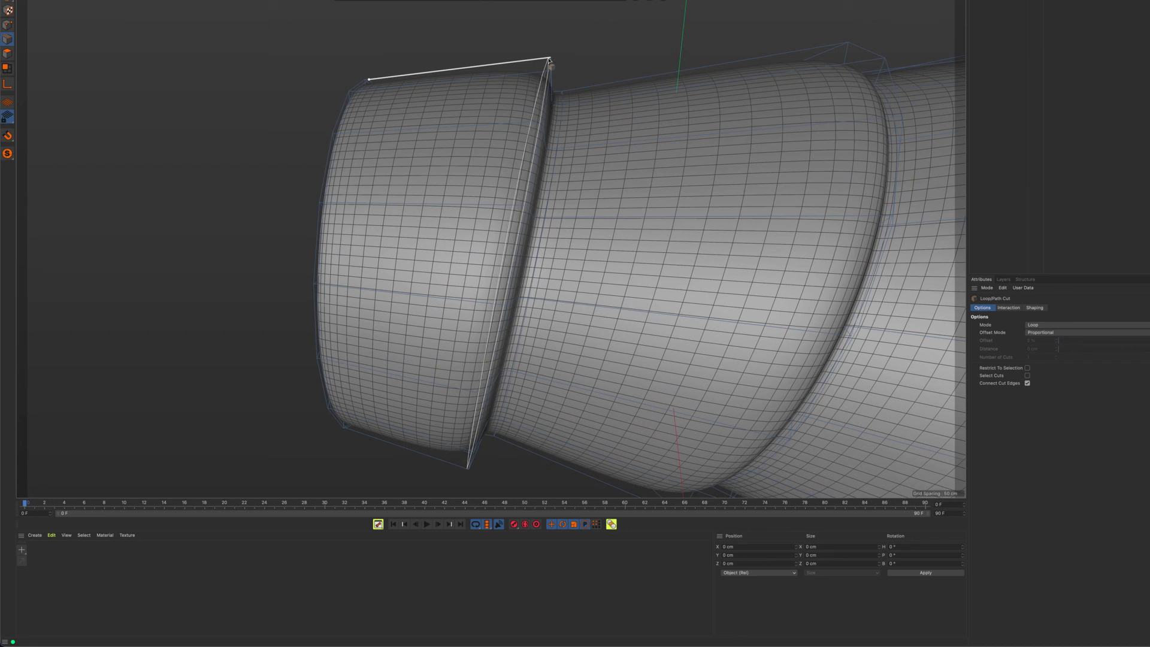
click(548, 58)
alt+drag(686, 148, 581, 105)
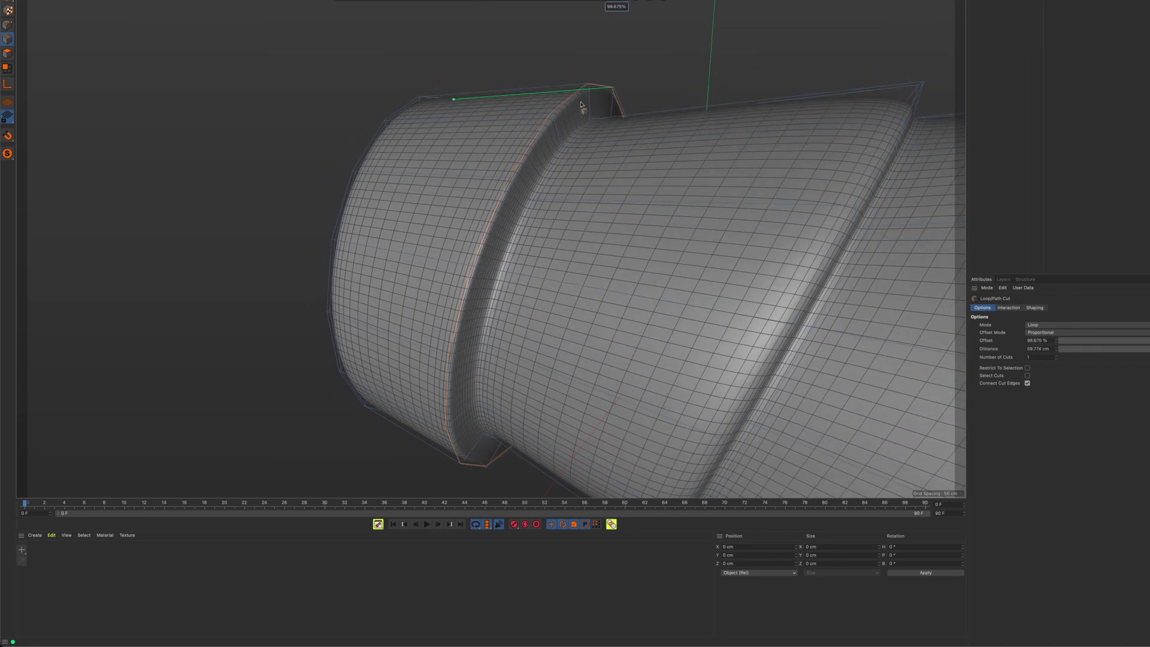
Cut a loop close to the second fold's outer lip at about 1.09 % offset to sharpen it
alt+middle_drag(750, 110, 570, 150)
alt+drag(739, 127, 747, 89)
alt+right_drag(743, 86, 724, 56)
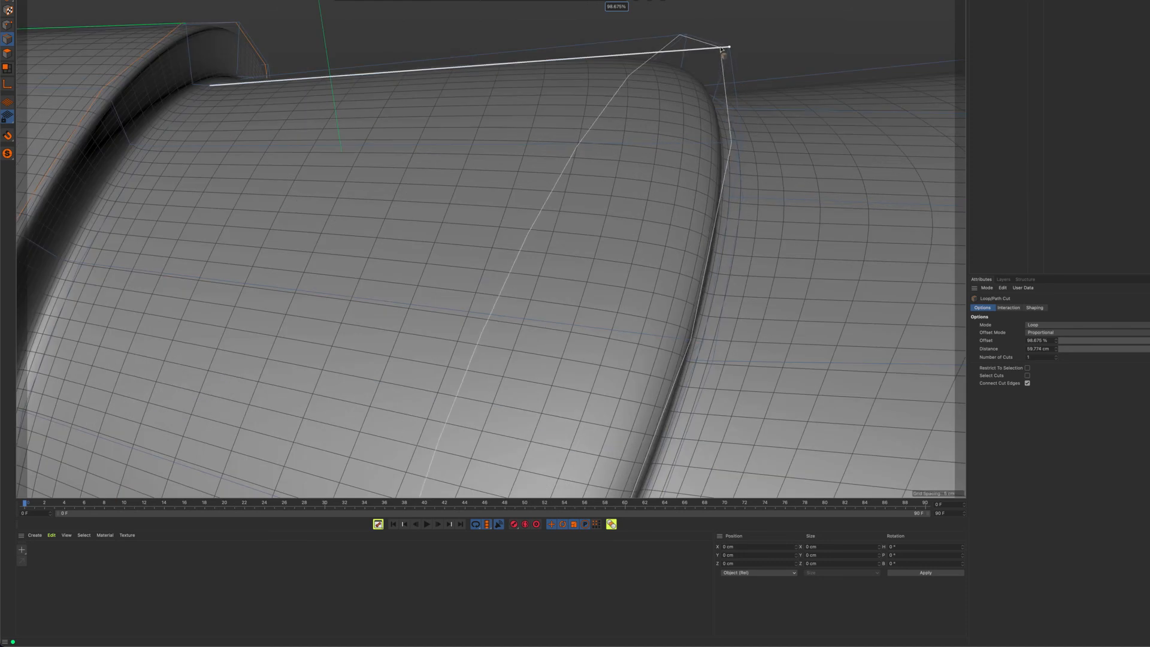
click(726, 49)
alt+right_drag(722, 173, 583, 160)
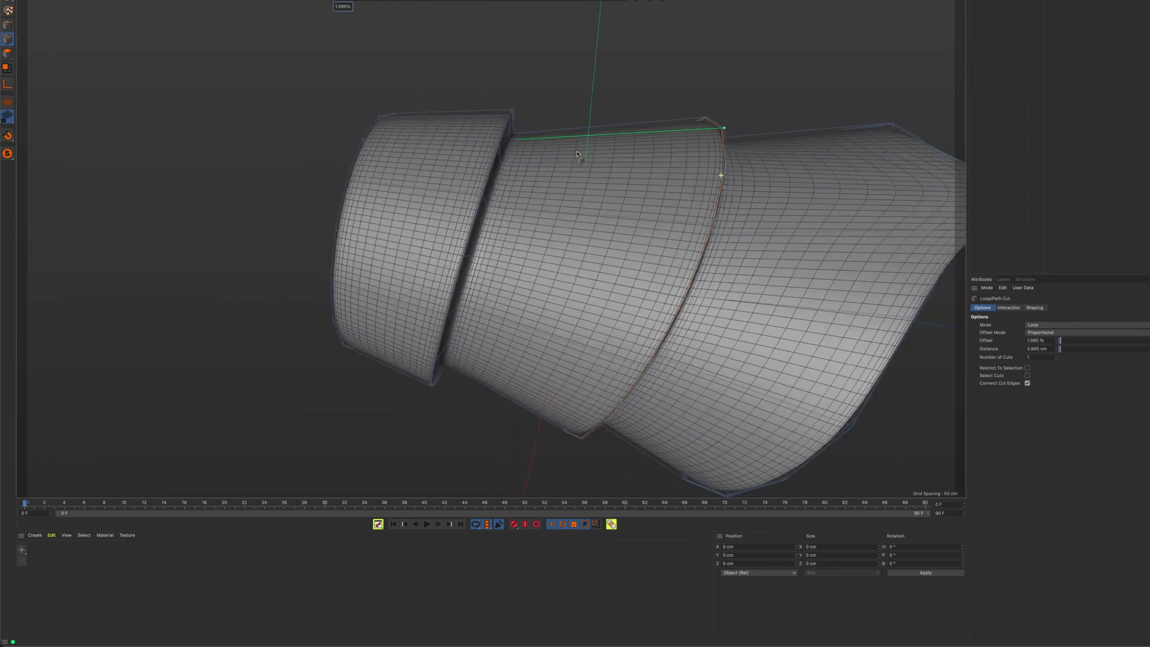
Inspect the sharpened outer lips of both folds and the sleeve's two openings from several angles
alt+middle_drag(692, 185, 518, 161)
alt+drag(518, 160, 779, 176)
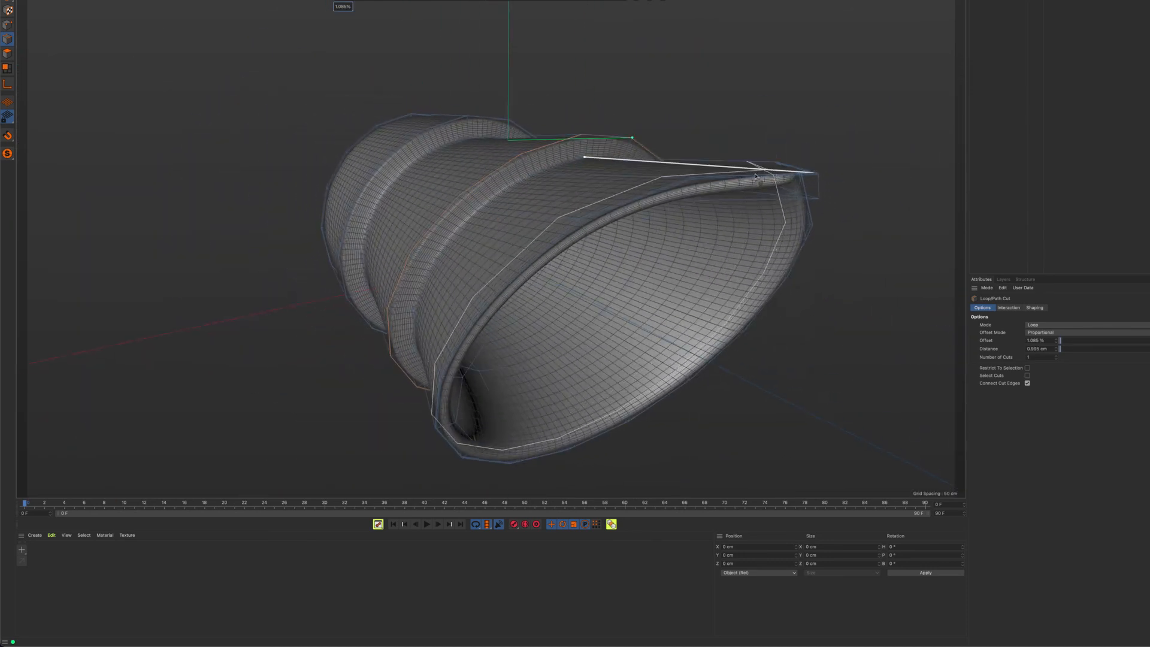
alt+drag(564, 165, 633, 169)
alt+right_drag(551, 167, 672, 176)
alt+drag(672, 176, 617, 196)
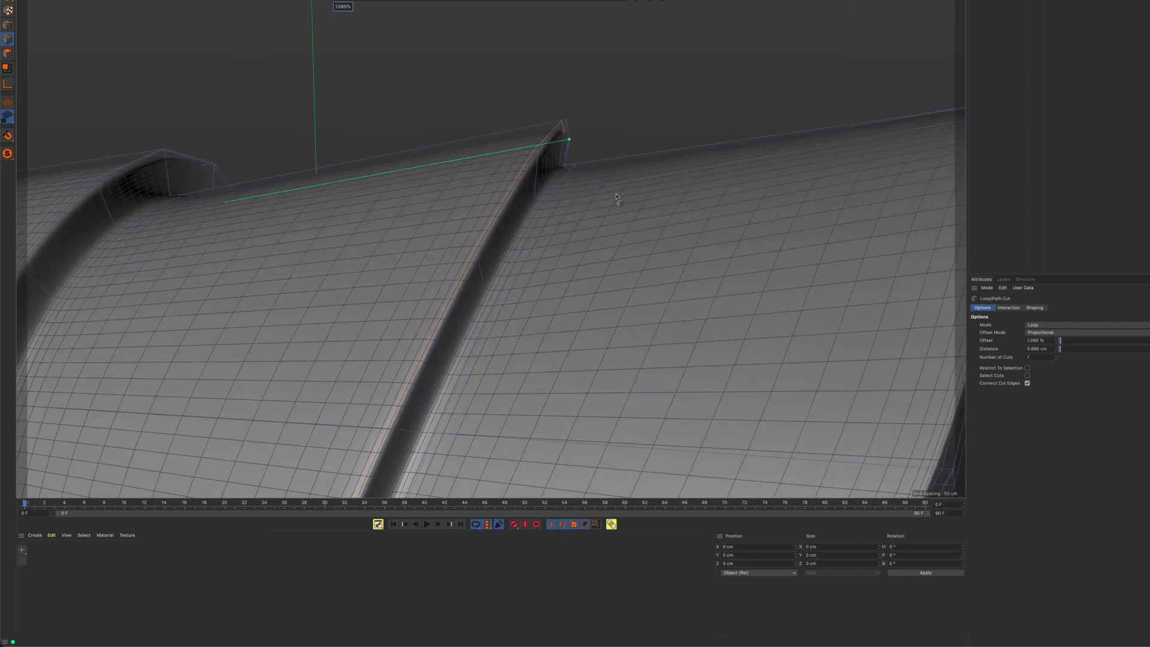
scroll(652, 215, down, 10)
alt+drag(505, 212, 611, 210)
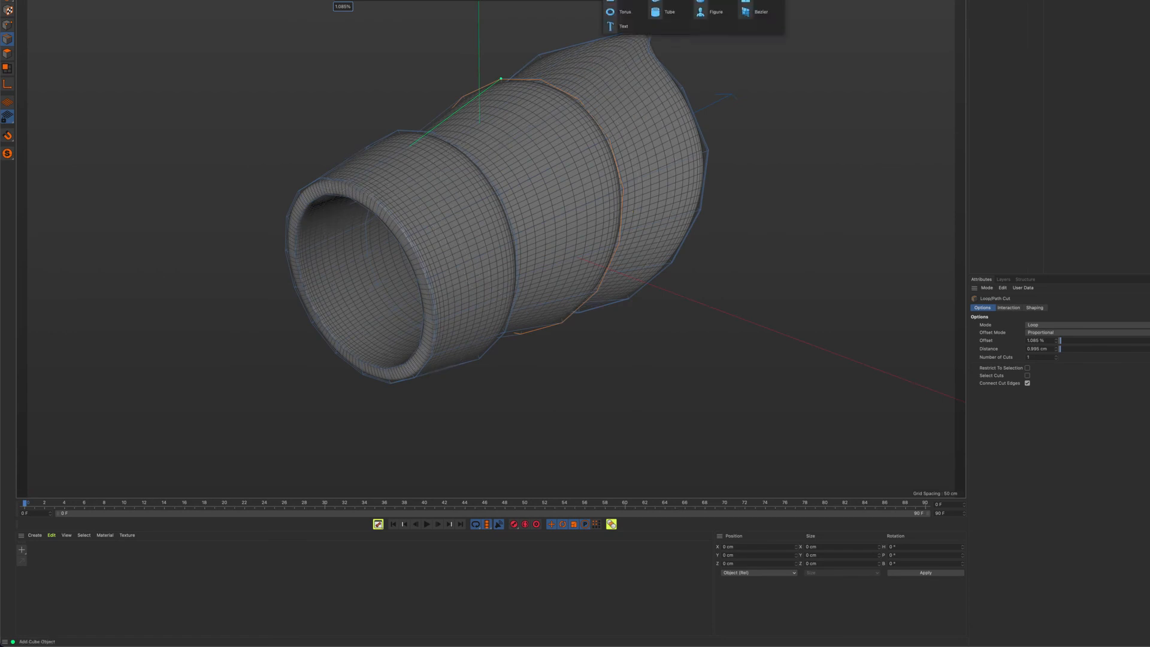
Add a cylinder through the sleeve with 72 rotation segments, +Z orientation, a radius of about 46 cm and a height of about 395 cm
click(623, 2)
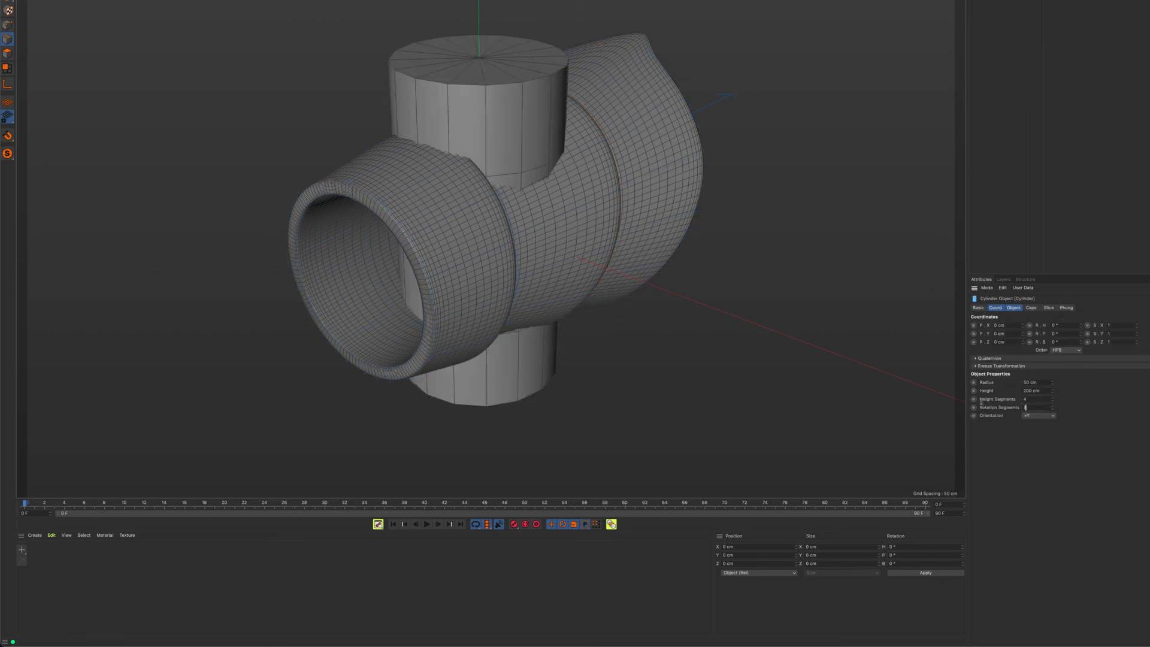
key(Return)
click(1037, 418)
click(1038, 461)
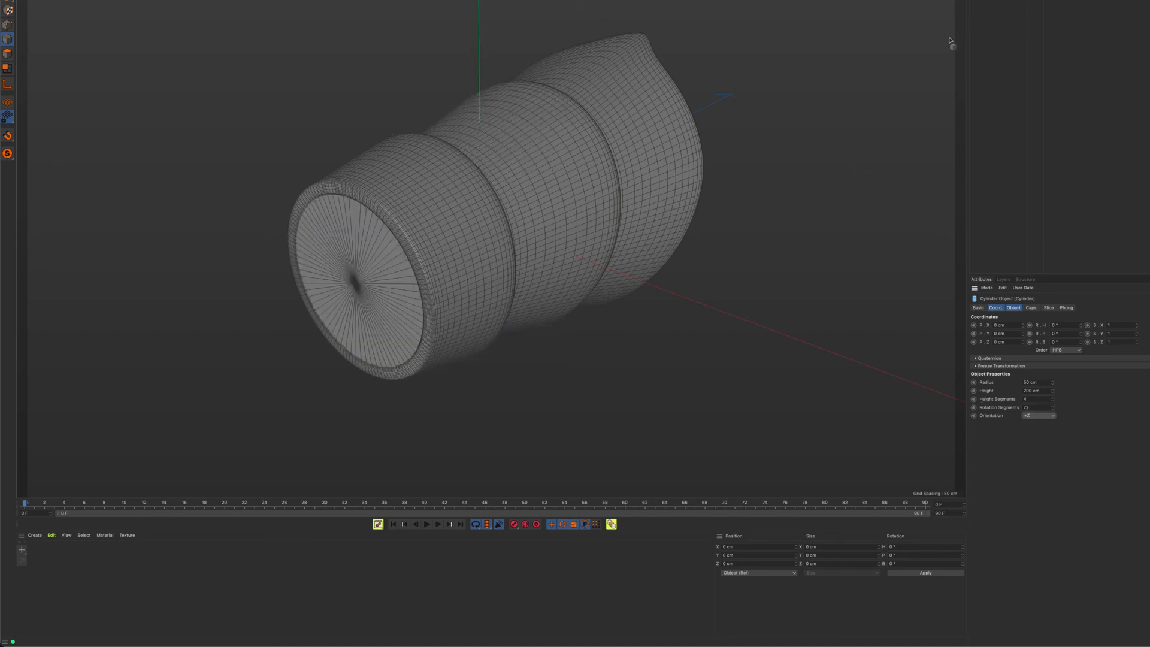
drag(1053, 384, 1054, 393)
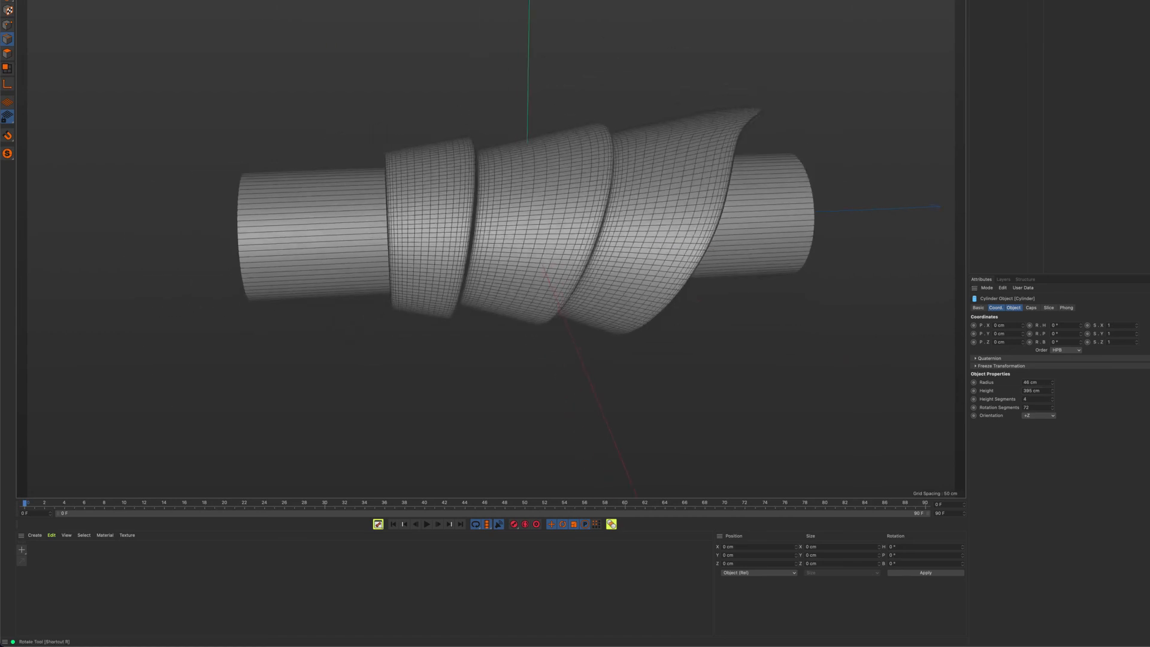
Move the cylinder along its Z axis toward the flared end so it protrudes less from the narrow opening
key(e)
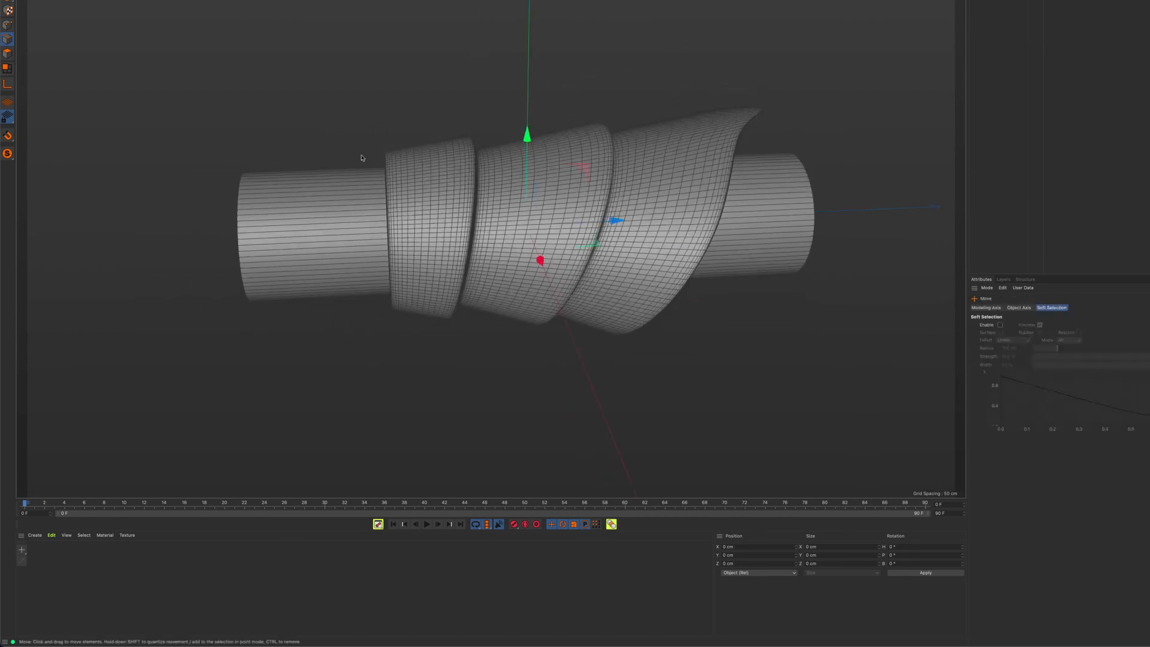
drag(616, 220, 692, 216)
alt+drag(583, 234, 711, 224)
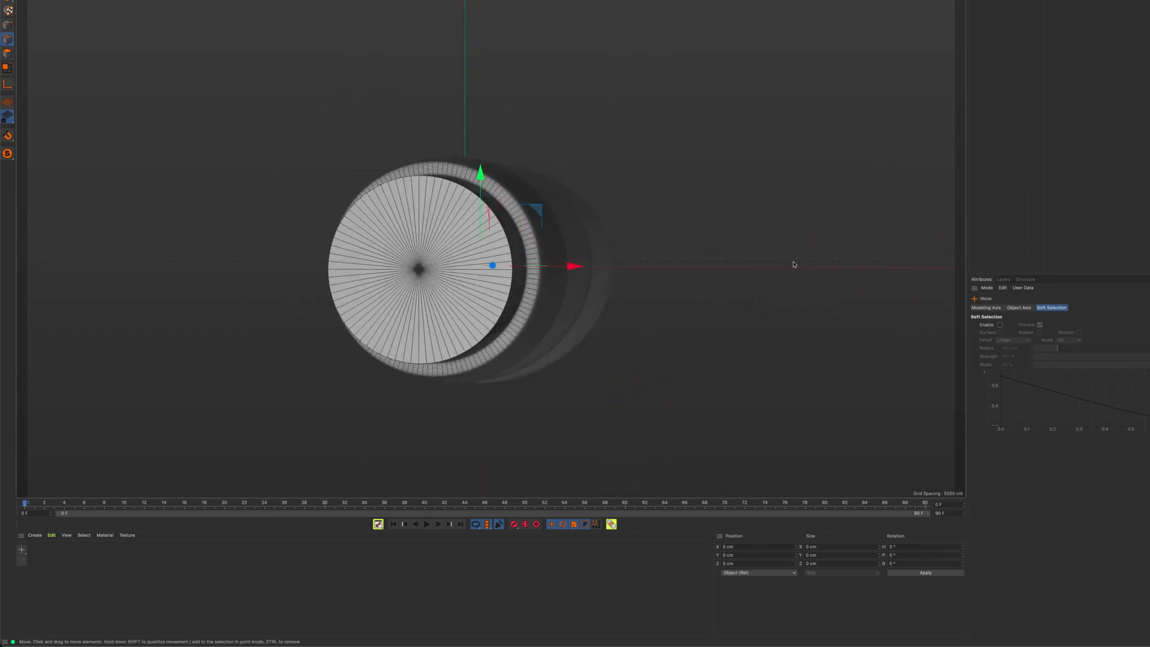
Increase the inner cylinder's radius to about 49 cm so it fits the sleeve's narrow opening more closely
click(998, 1)
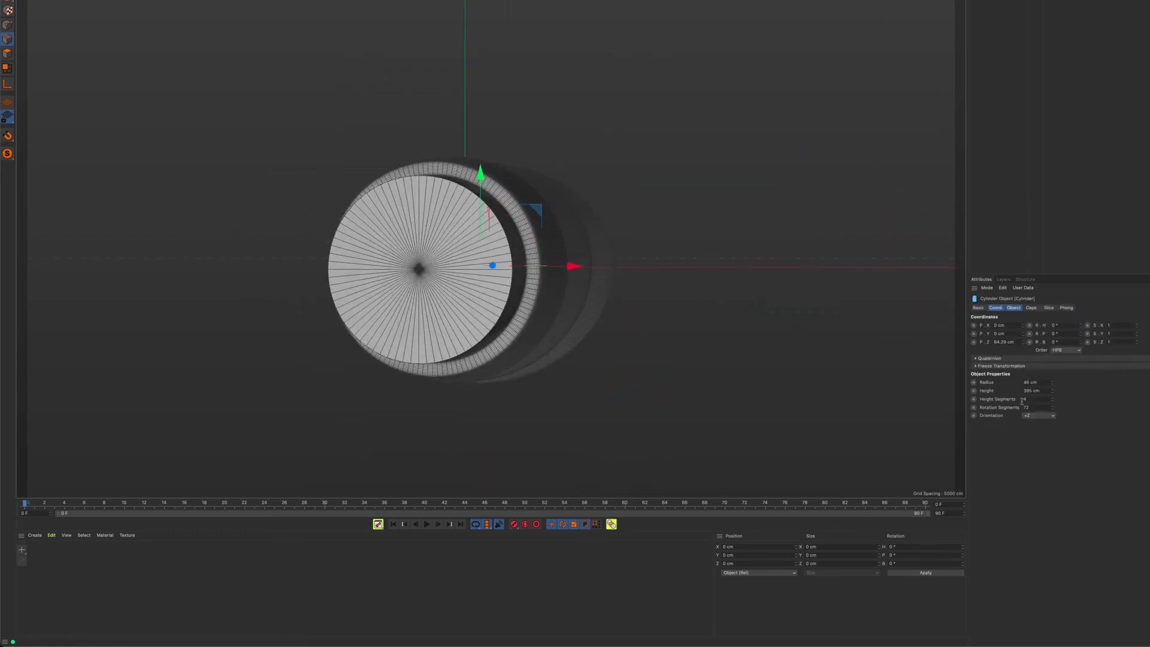
click(1053, 382)
click(1054, 382)
click(1054, 383)
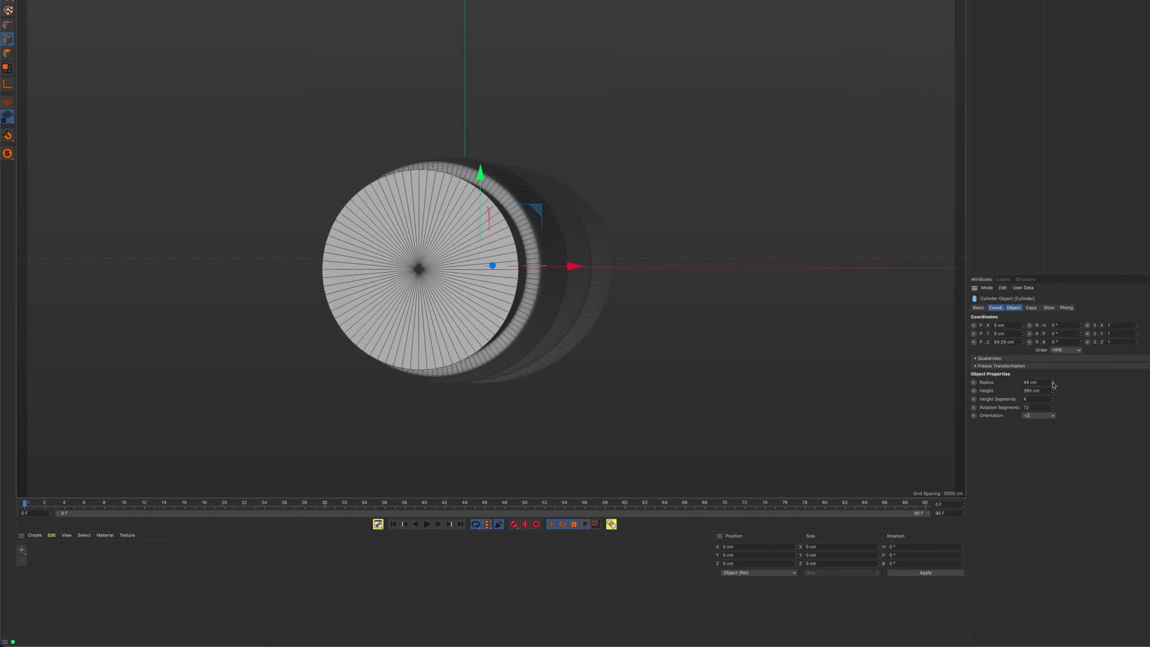
alt+drag(610, 291, 528, 256)
alt+drag(586, 283, 662, 228)
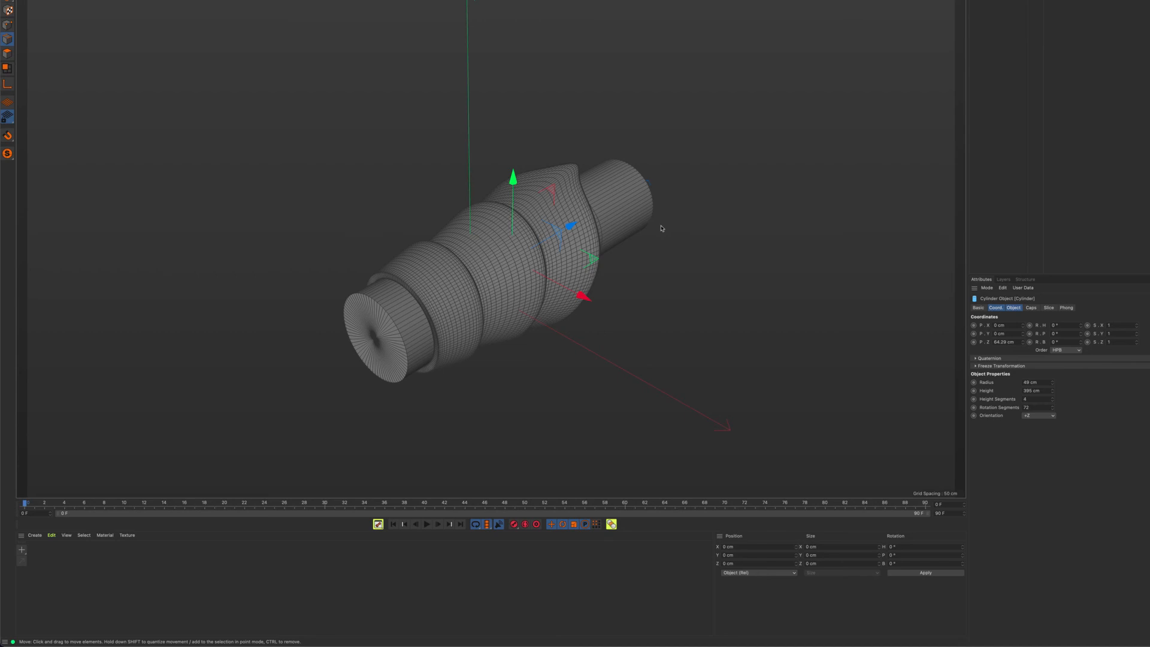
alt+drag(599, 311, 557, 320)
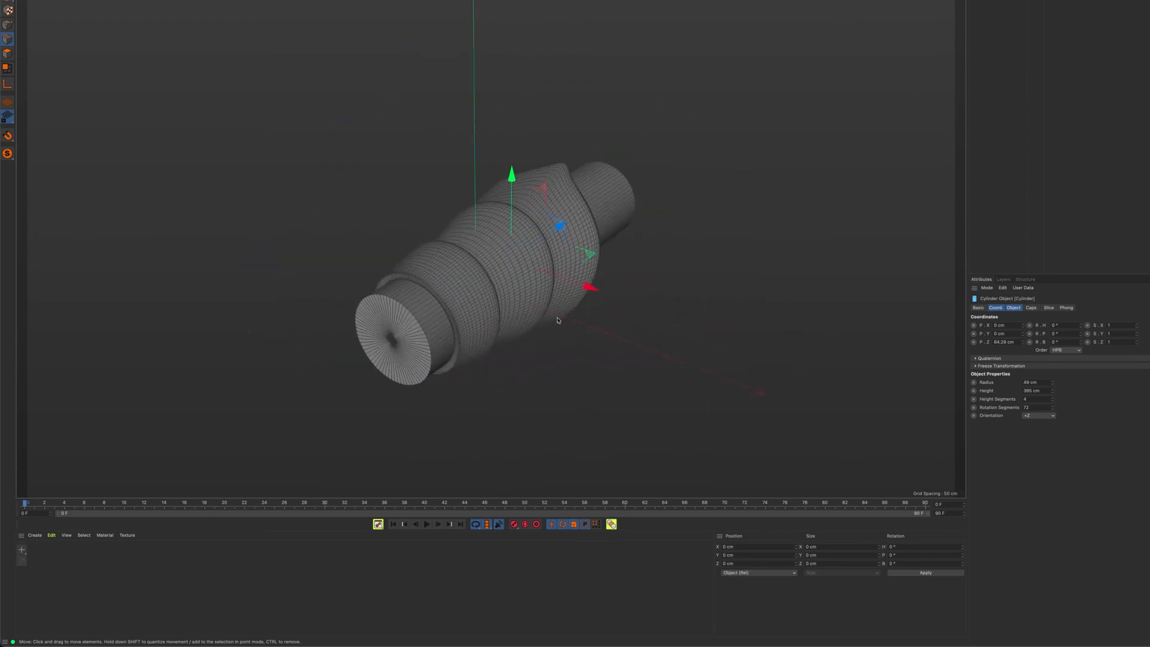
scroll(450, 286, up, 6)
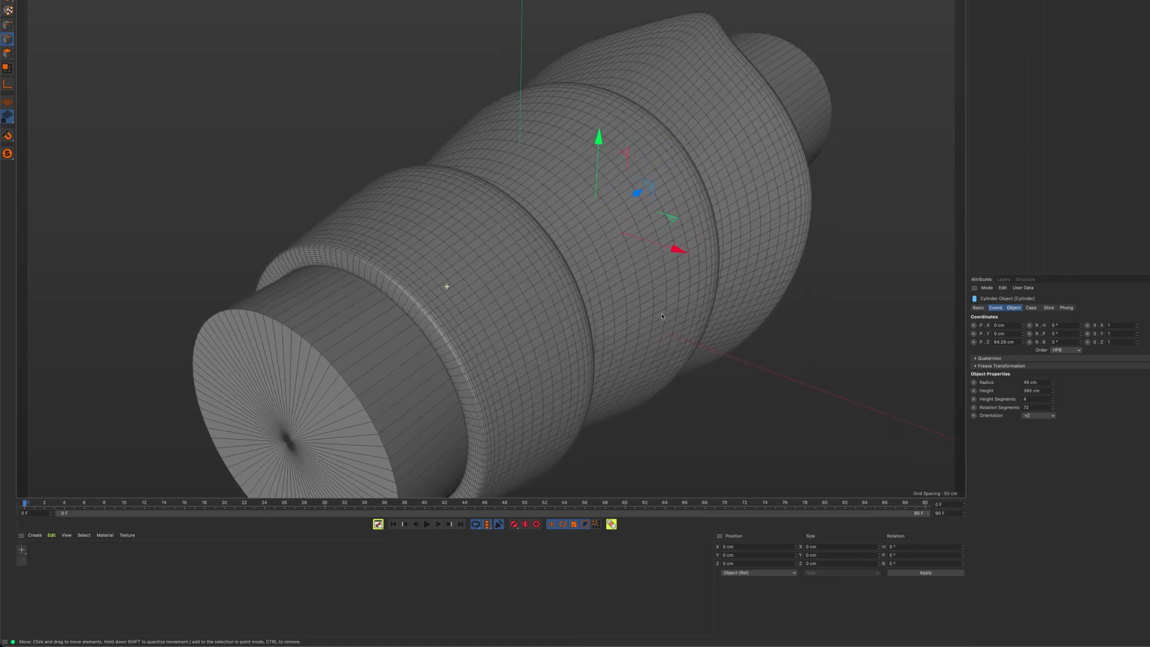
scroll(680, 359, down, 6)
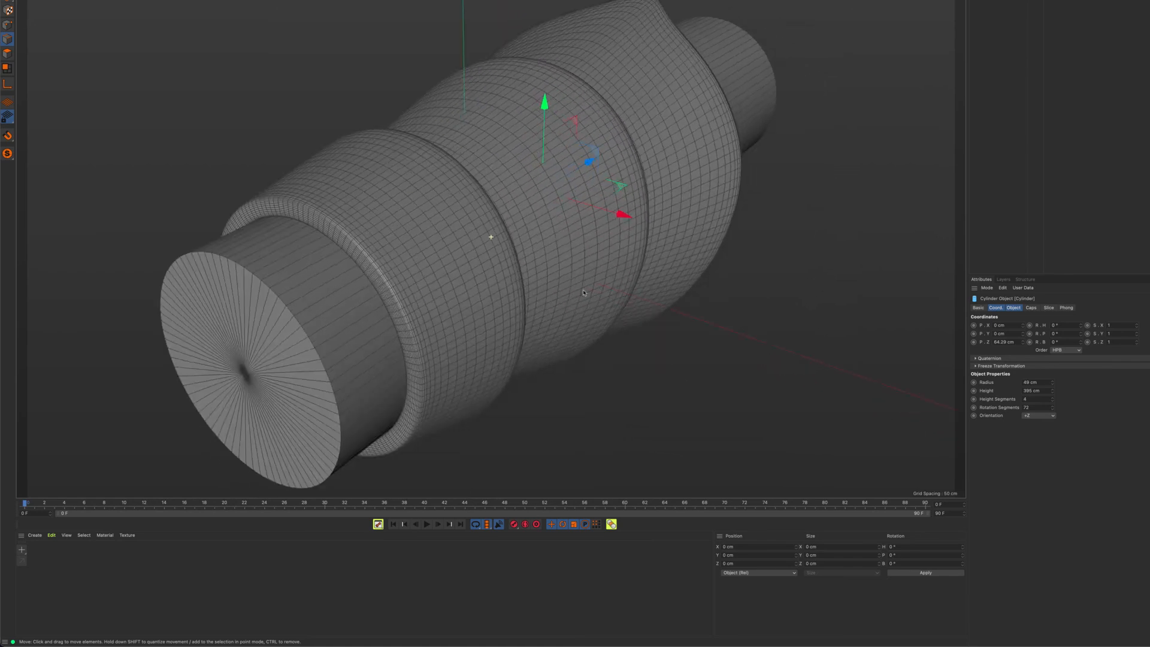
click(1009, 0)
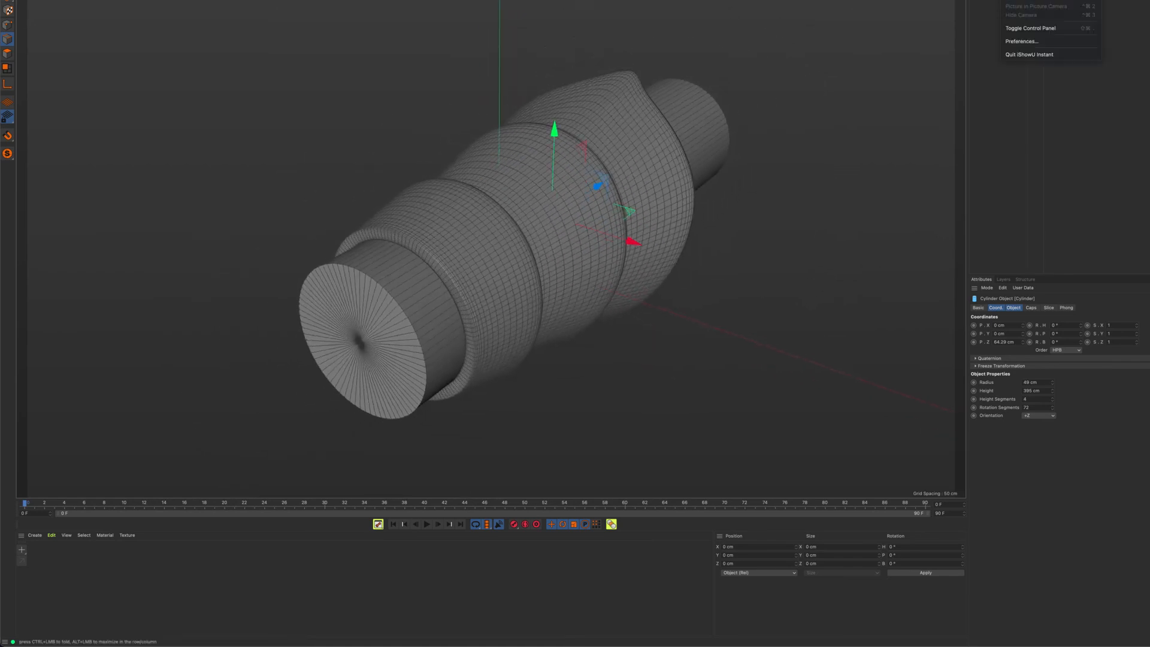